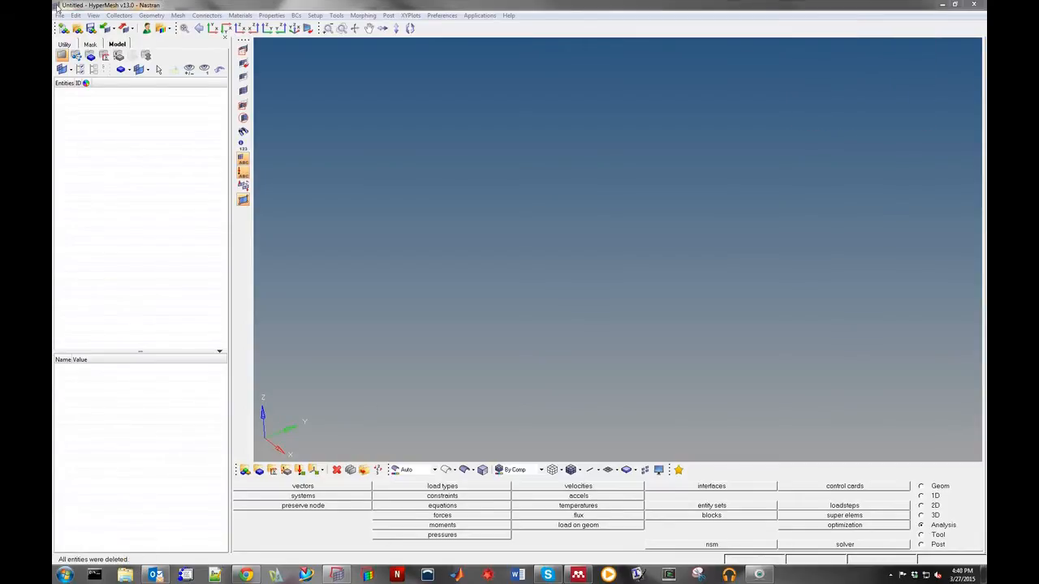
- Open the settings for importing CAD geometry into the empty model
click(189, 5)
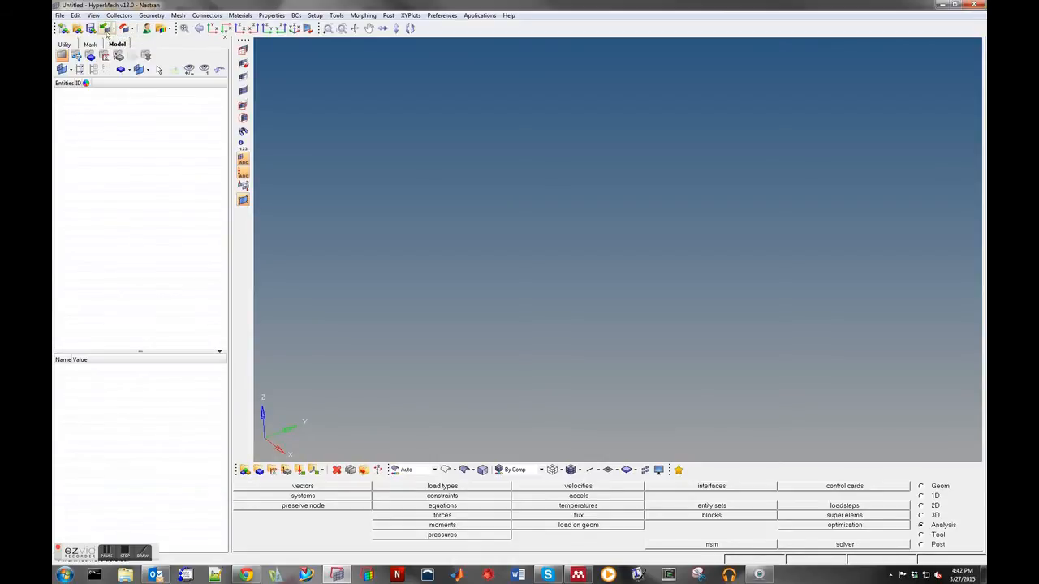
click(60, 15)
mouse_move(77, 87)
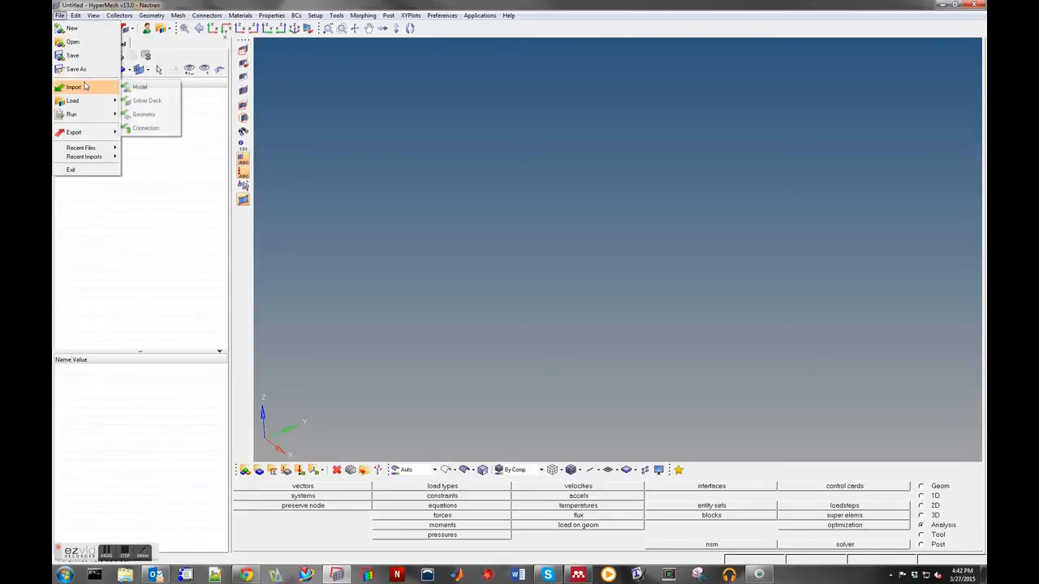
click(148, 115)
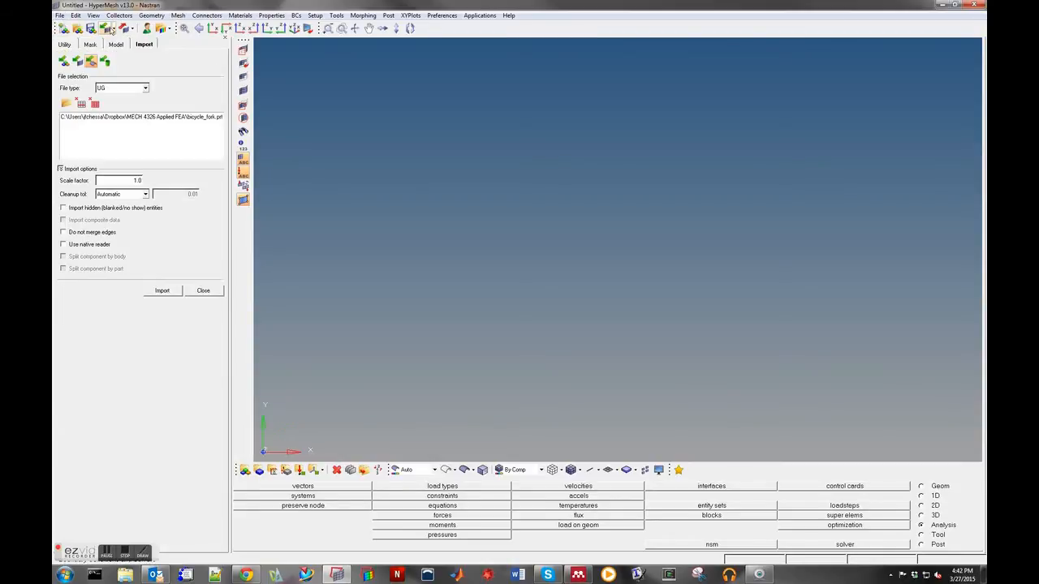
- Examine the import types and the CAD file types available for geometry import, keeping UG as the file type
click(113, 30)
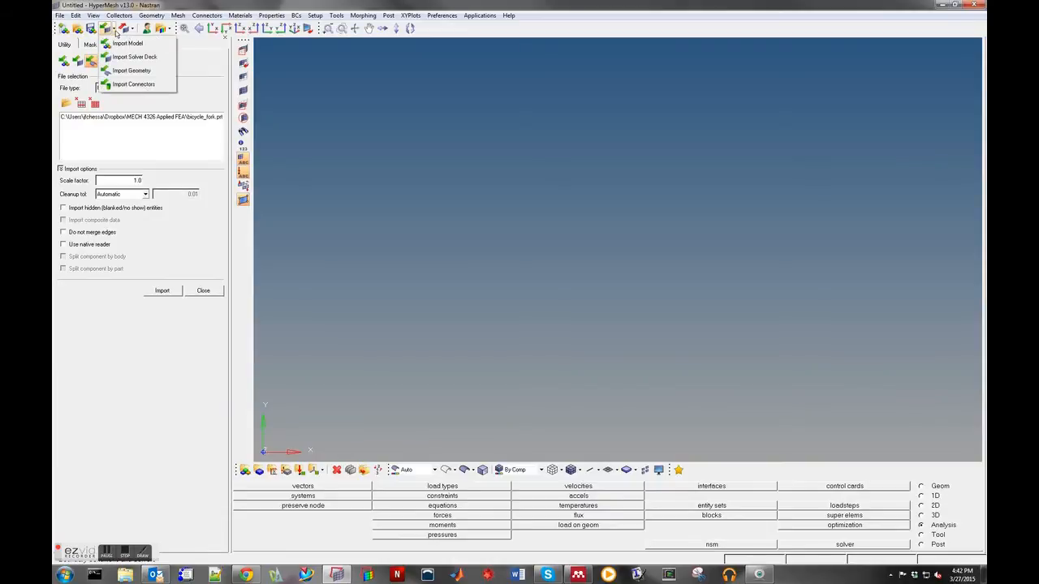
click(106, 128)
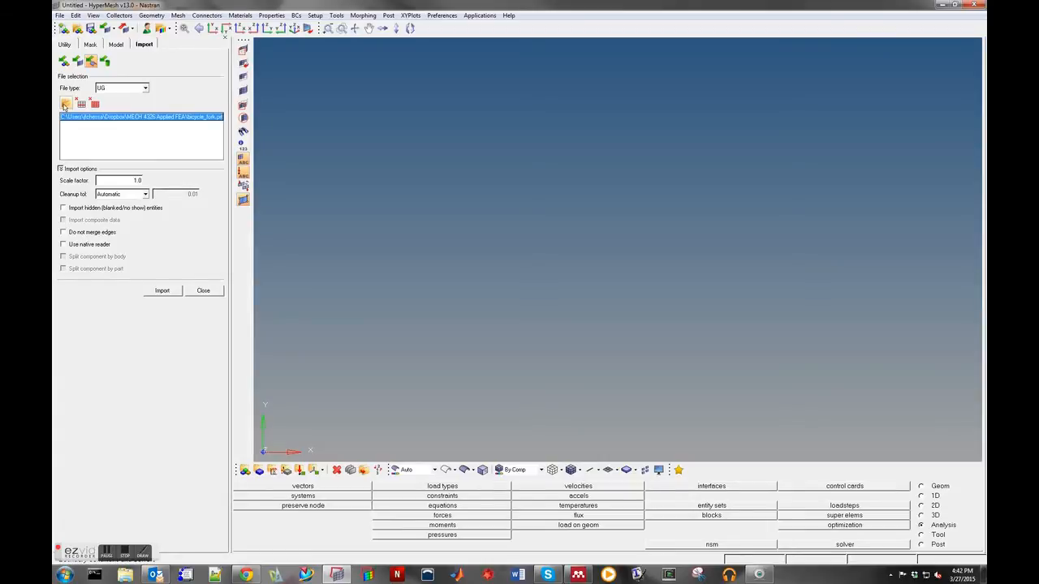
click(123, 90)
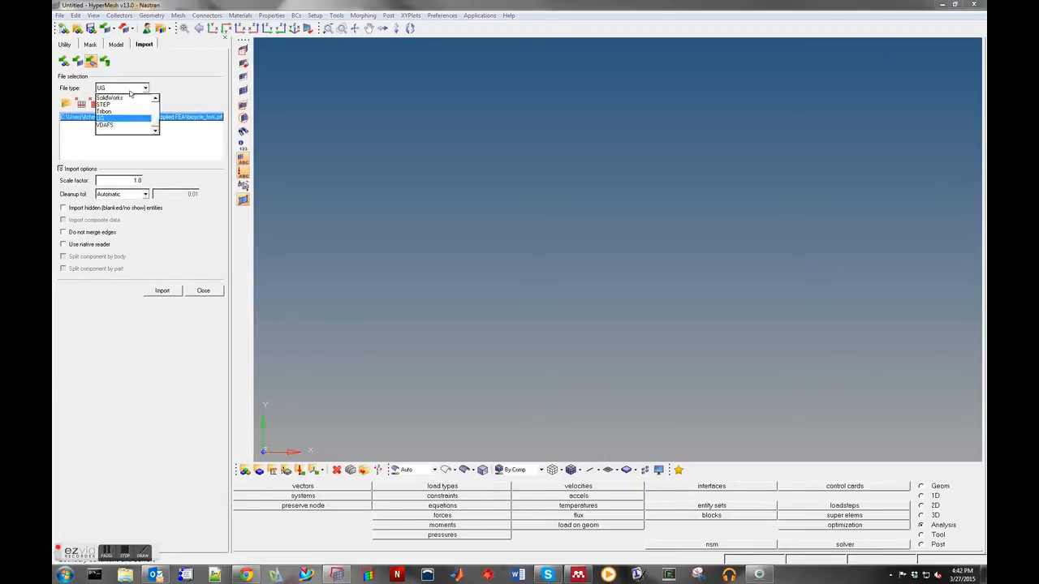
mouse_move(154, 124)
mouse_down()
mouse_move(153, 98)
mouse_move(154, 124)
mouse_up()
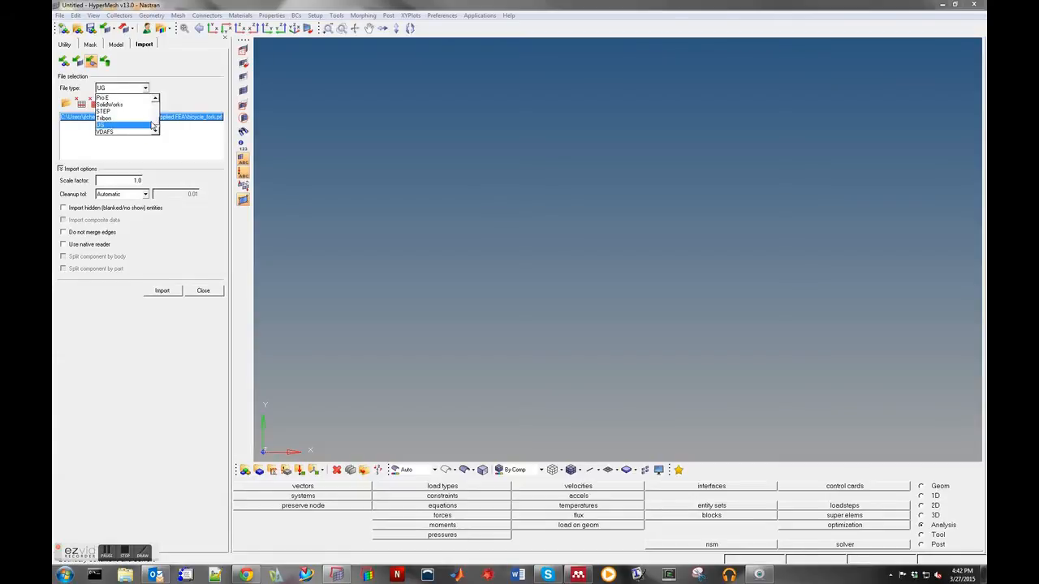
click(103, 127)
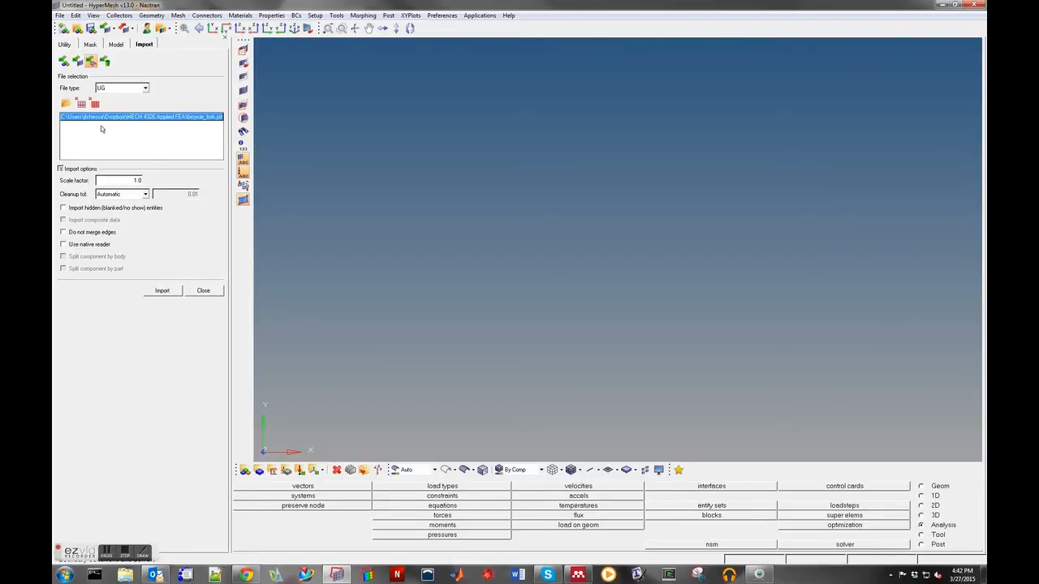
click(124, 89)
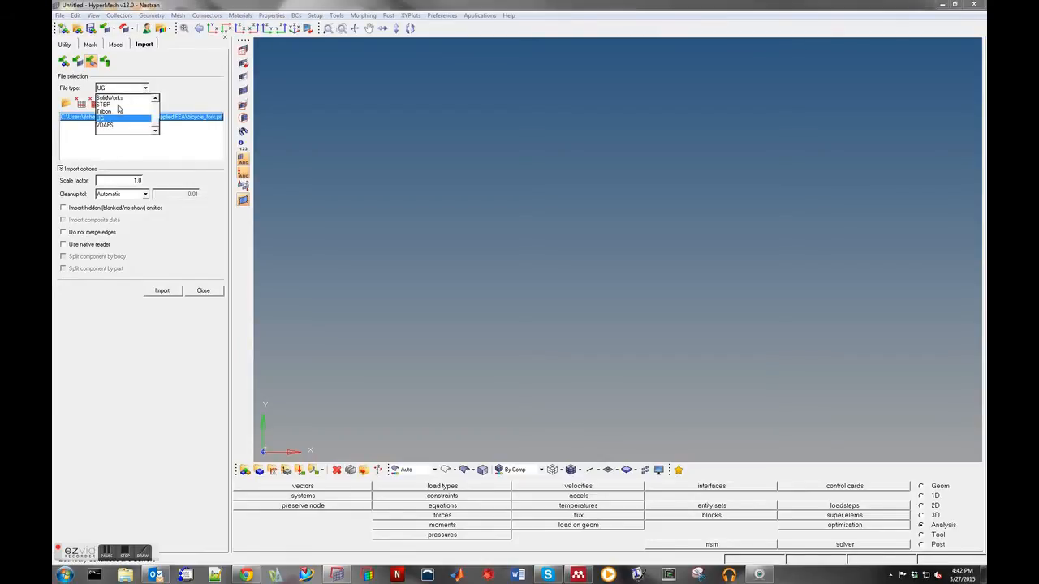
scroll(122, 117, up, 2)
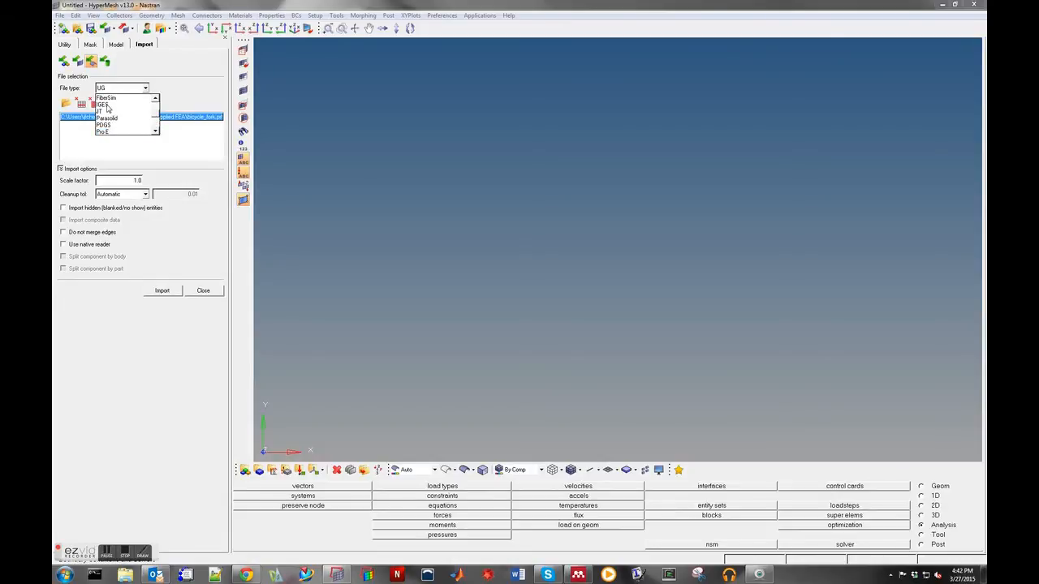
click(168, 142)
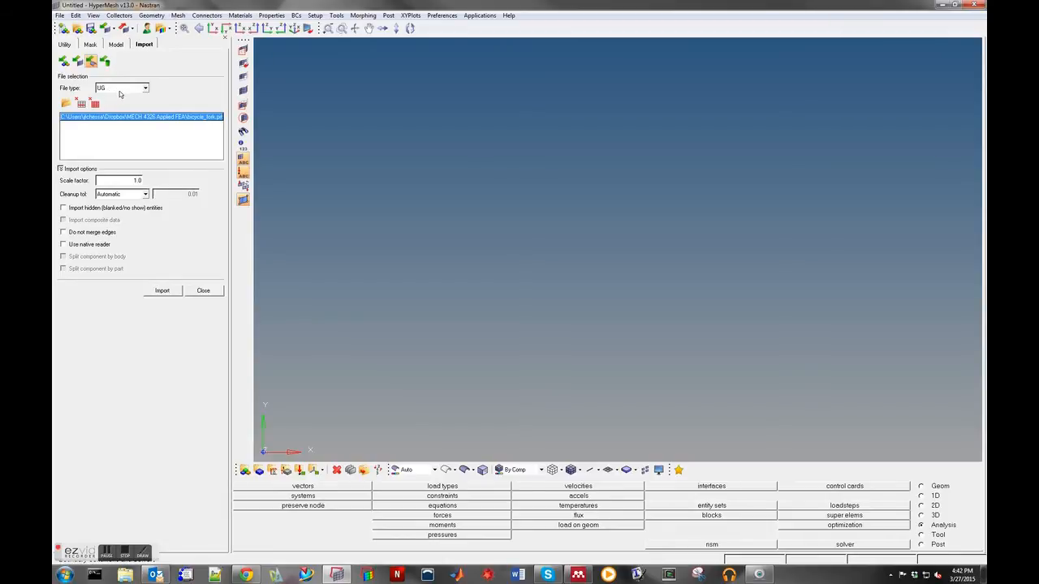
- Import the bicycle_fork.prt UG geometry with scale factor 1.0 and automatic cleanup tolerance
click(65, 104)
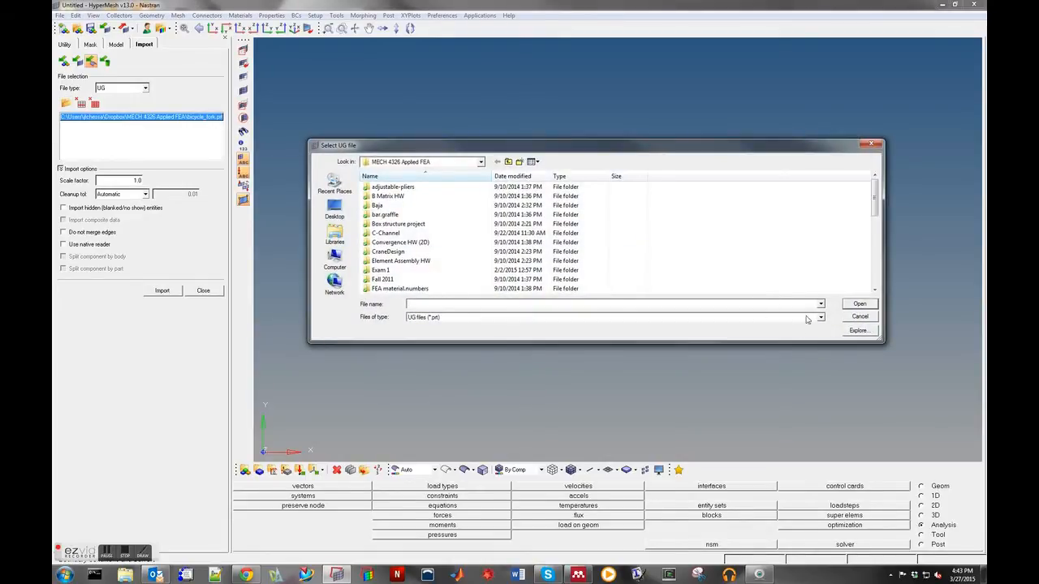
click(859, 316)
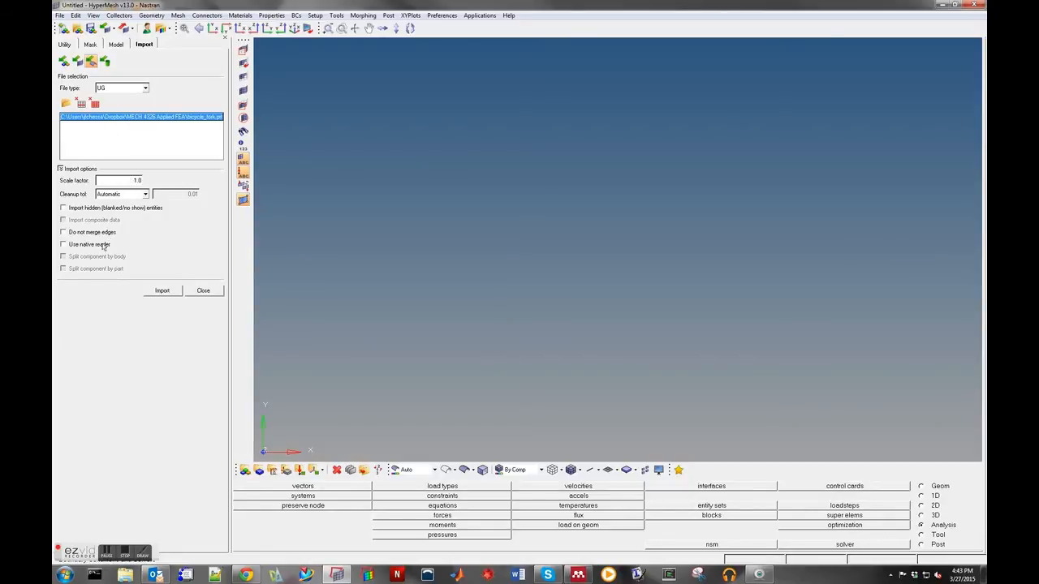
click(158, 290)
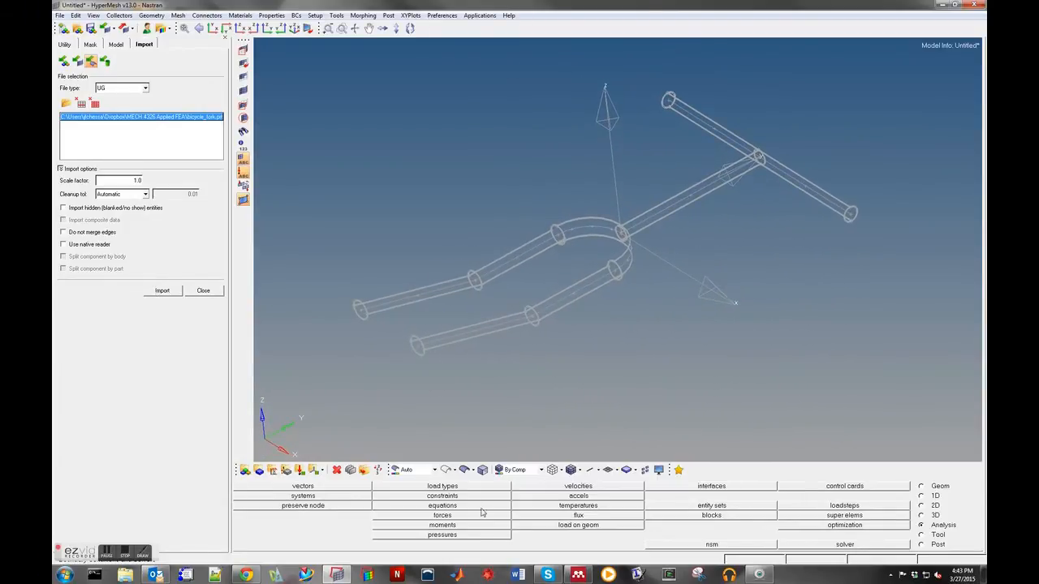
- Check the imported fork in shaded and wireframe display, and expand the model's components and system collectors
click(465, 470)
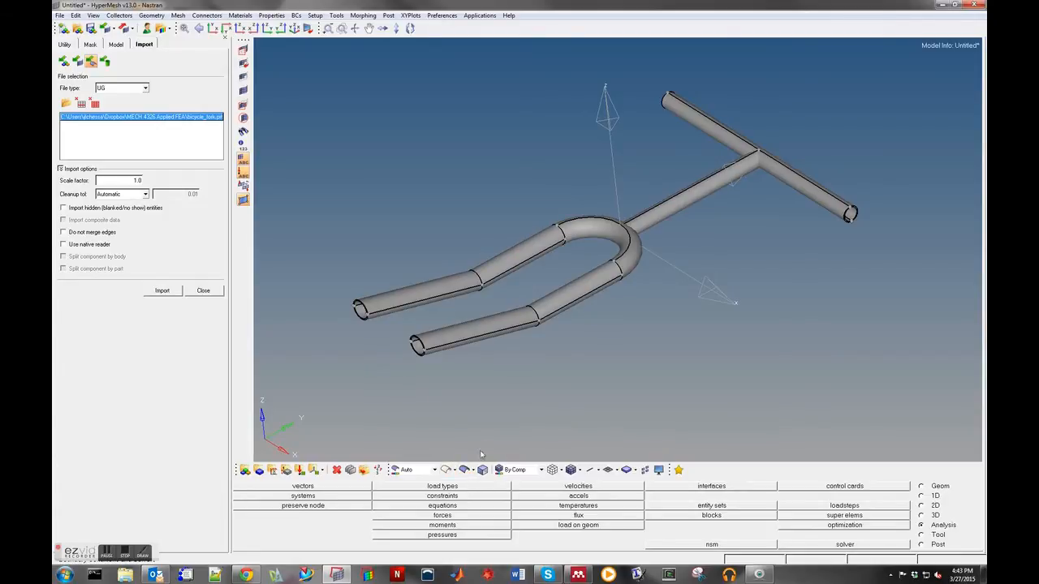
click(447, 470)
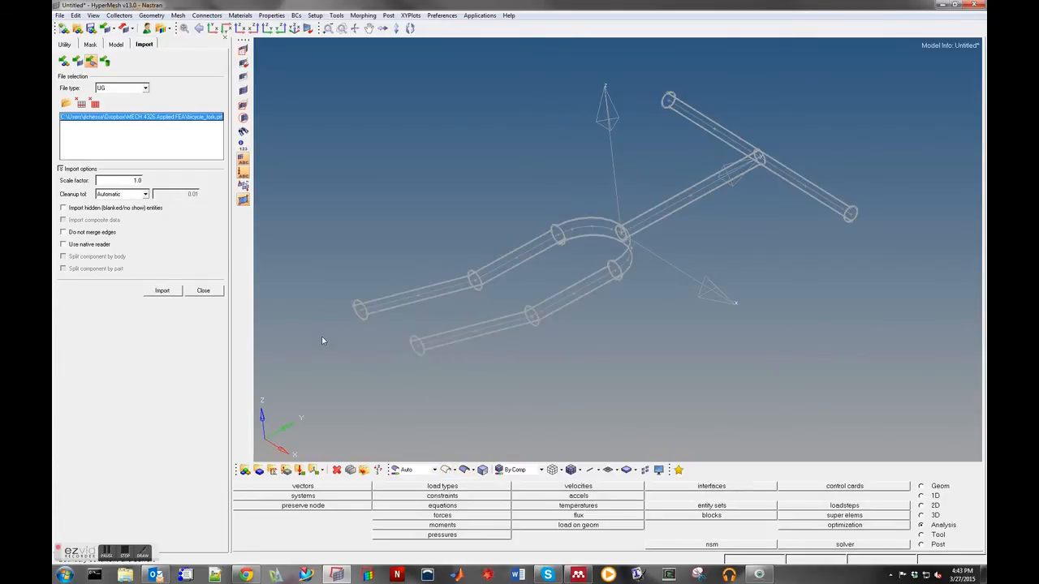
click(116, 45)
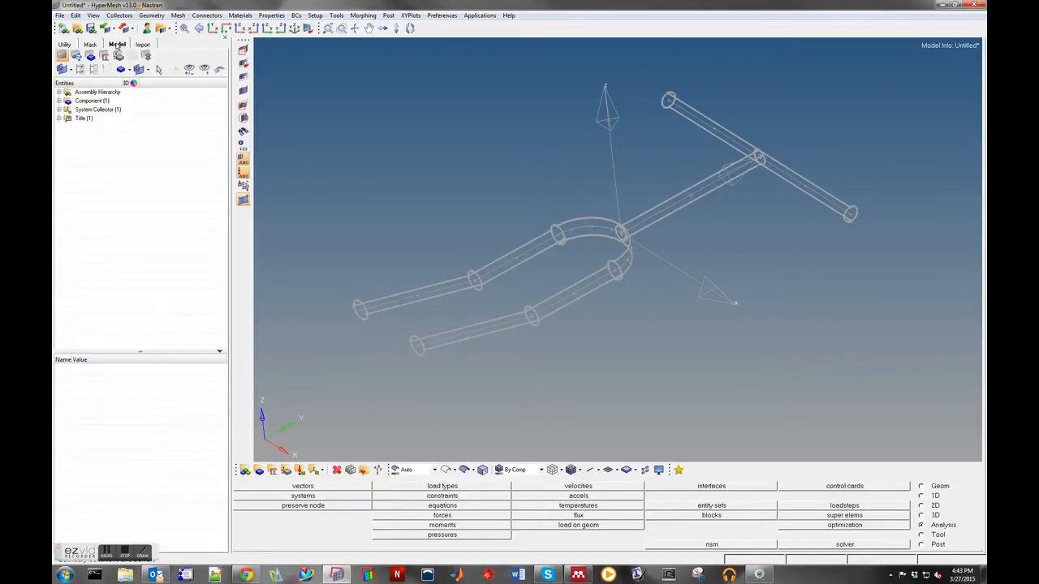
click(59, 100)
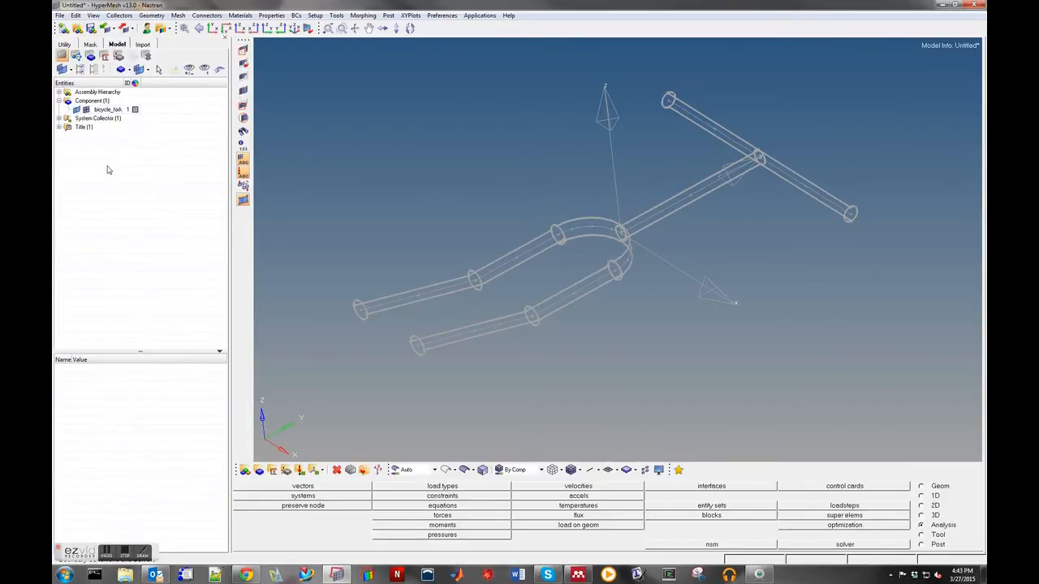
click(59, 119)
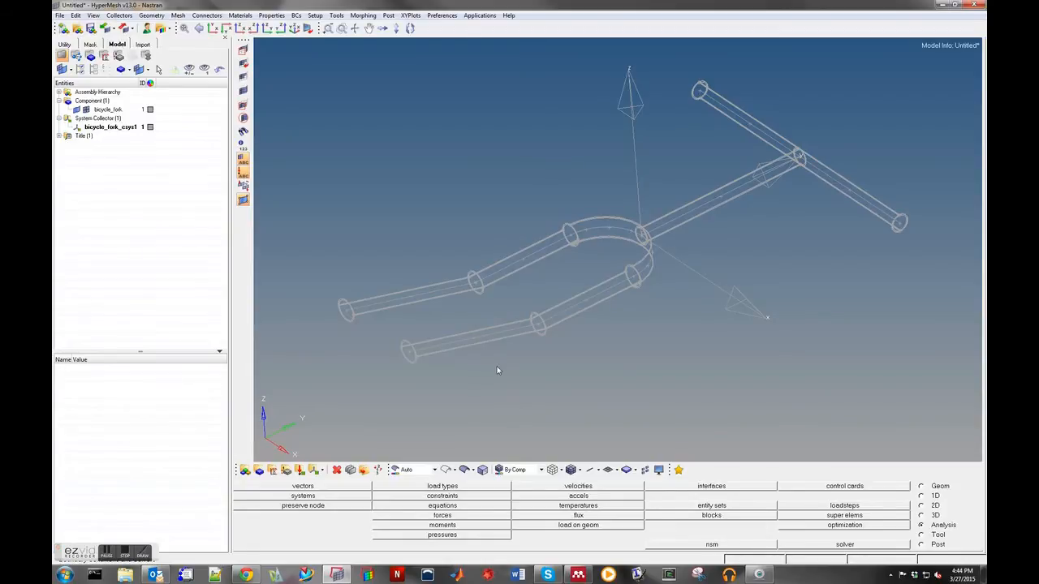
right_click(104, 164)
click(77, 162)
right_click(127, 177)
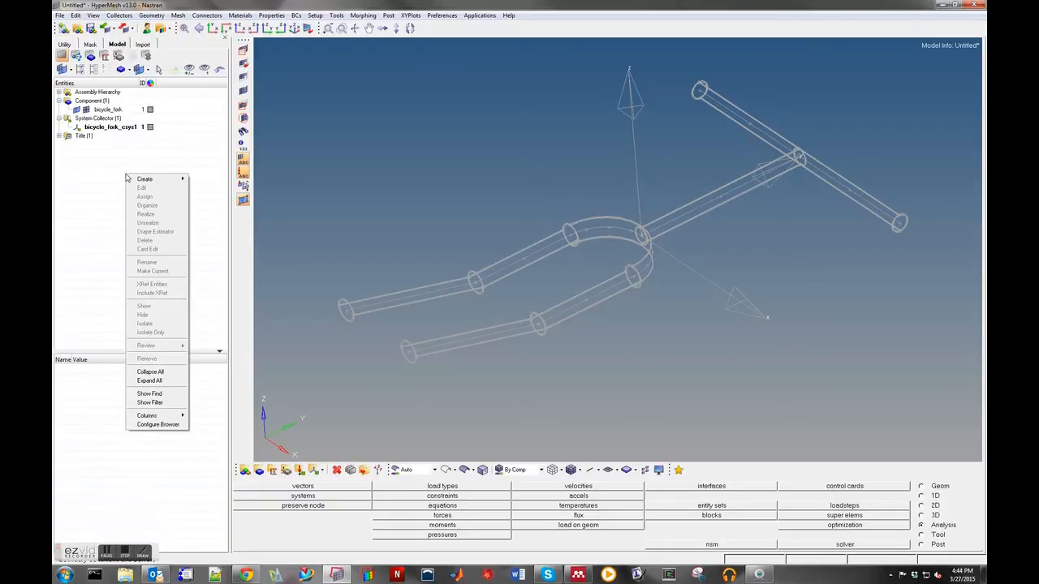
mouse_move(136, 179)
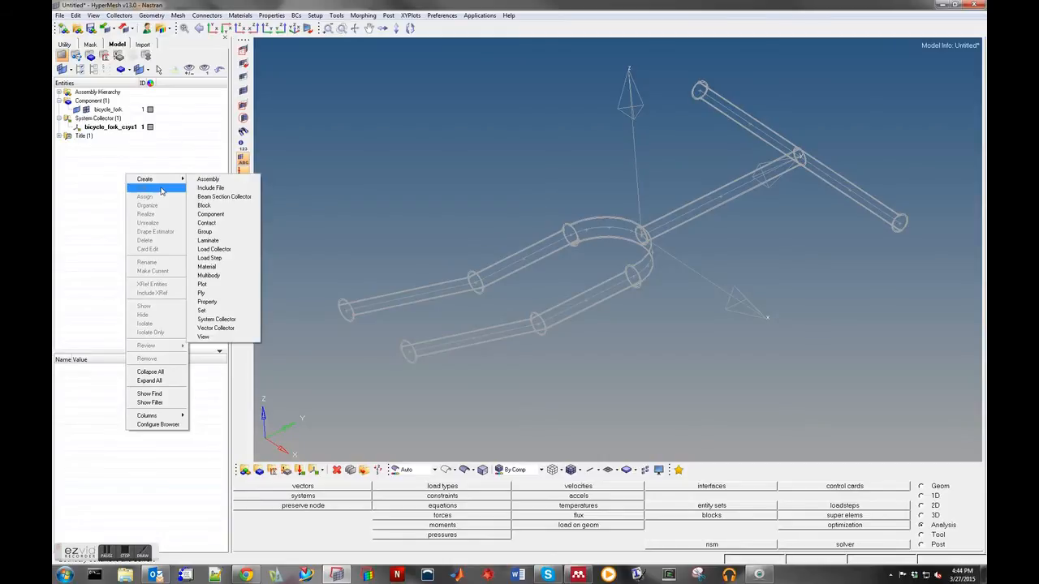
click(89, 176)
- Create a material in the model and name it Steel
right_click(117, 177)
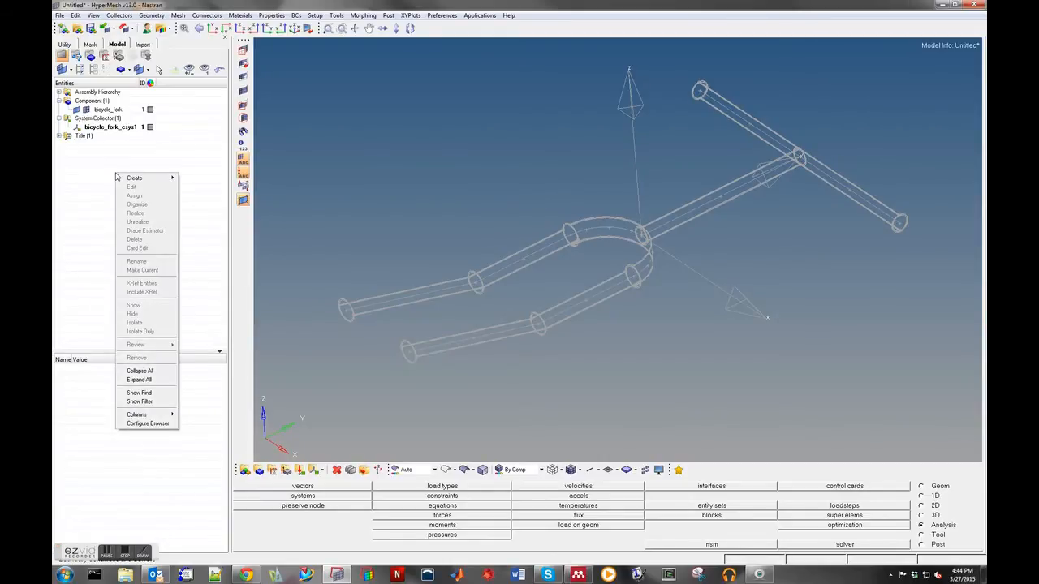
mouse_move(135, 177)
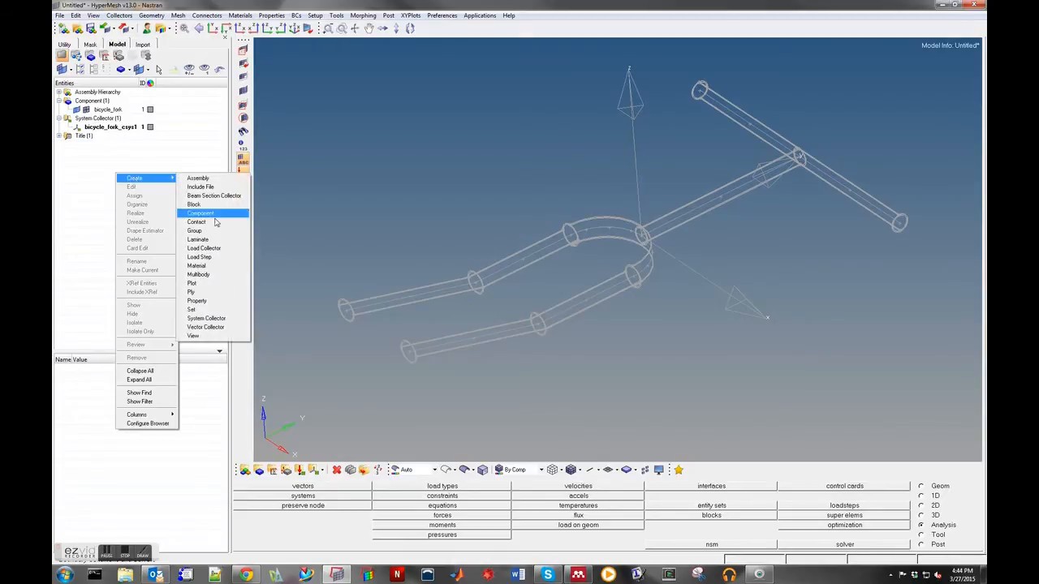
click(208, 268)
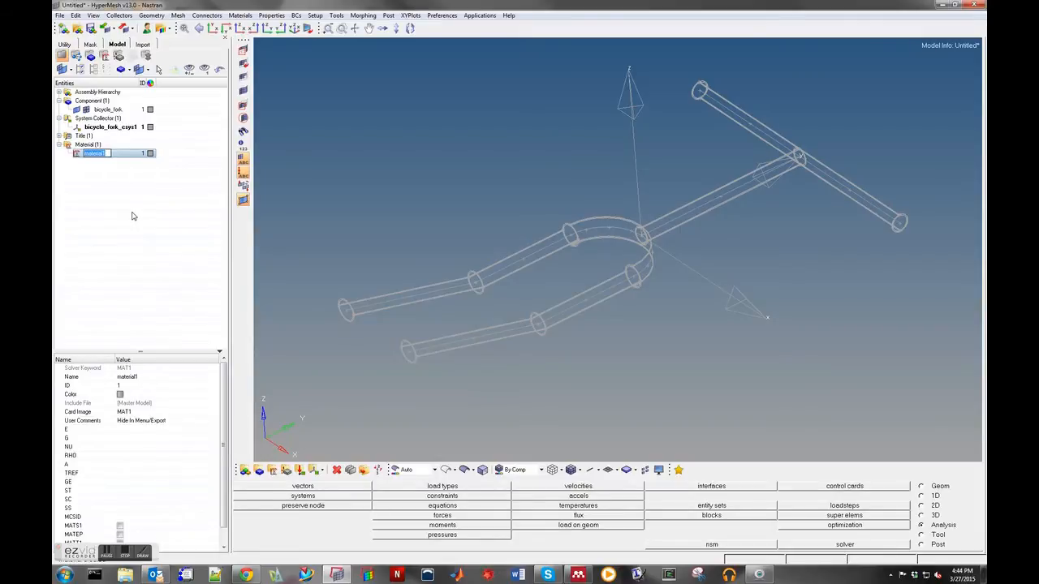
text(Steel)
click(128, 283)
- Define the Steel material with card image MAT1, E of 30e6 and NU of 0.29
click(92, 159)
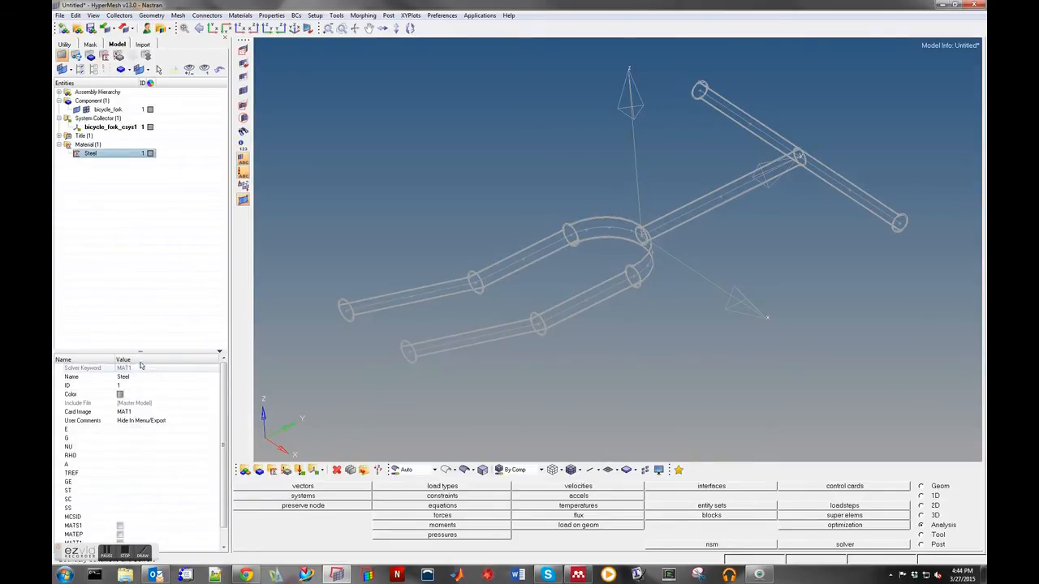
drag(138, 351, 135, 246)
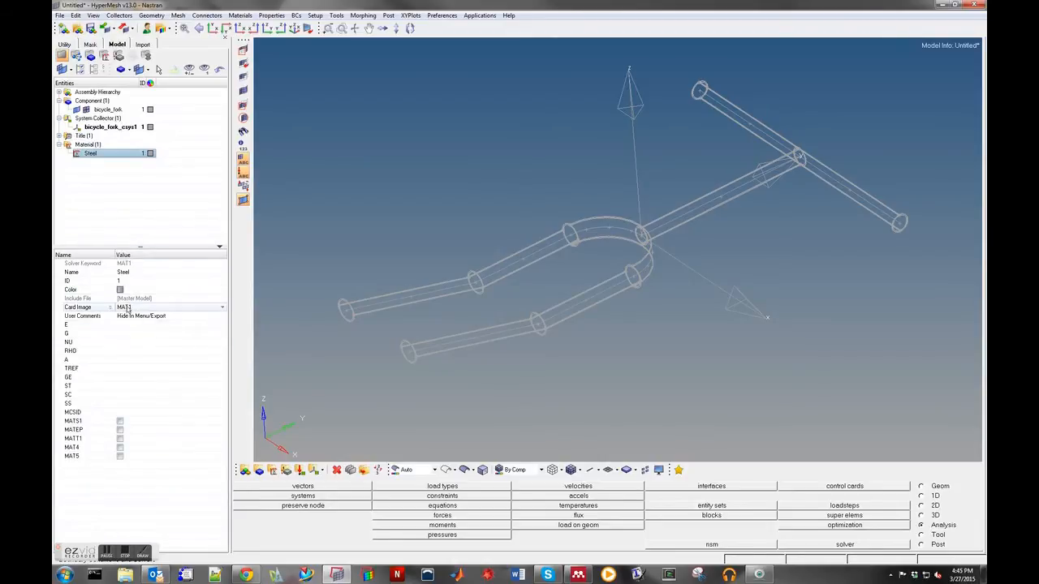
click(131, 309)
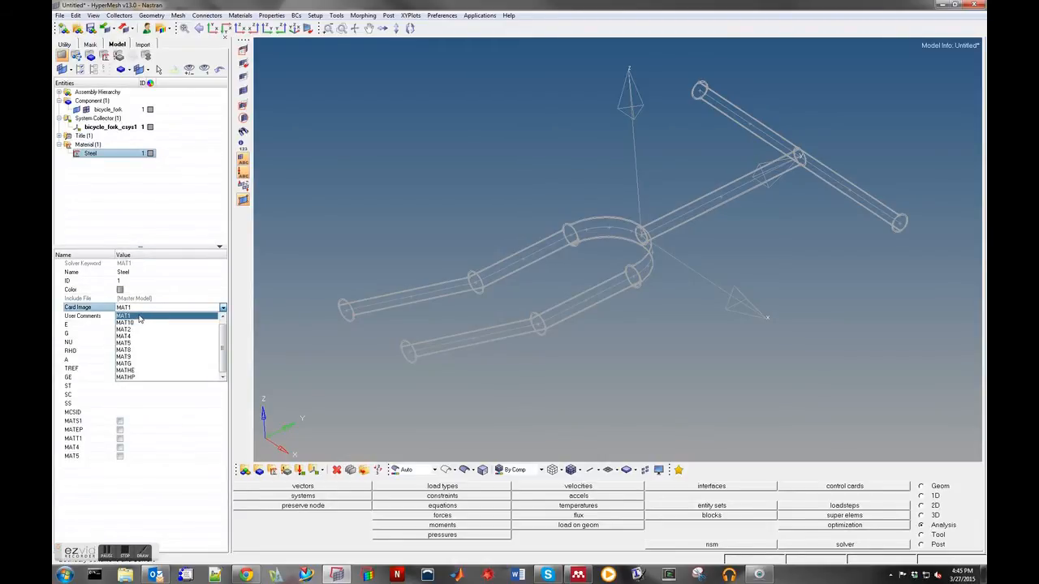
click(139, 317)
click(122, 325)
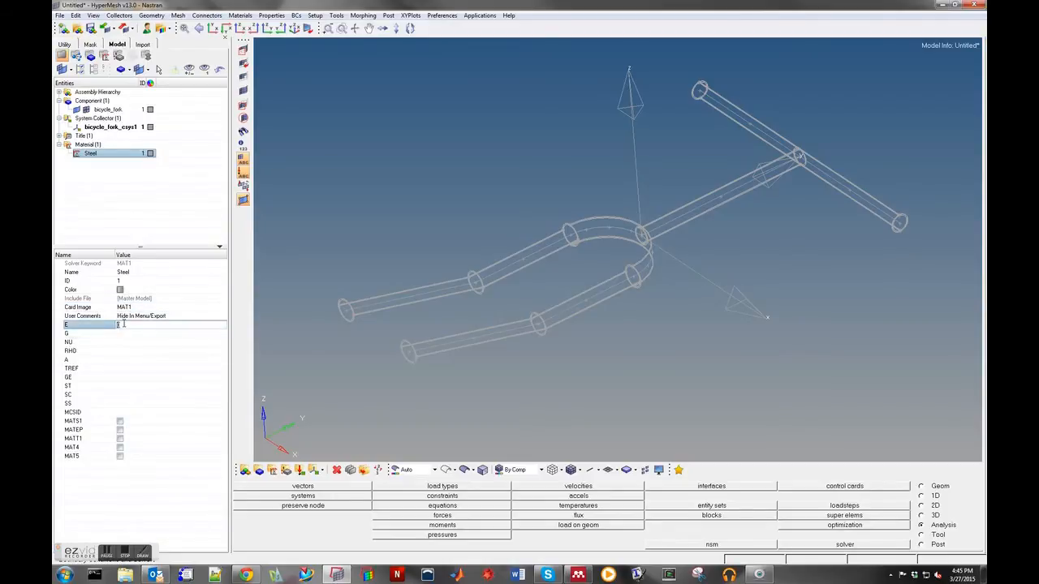
text(30e6)
click(122, 342)
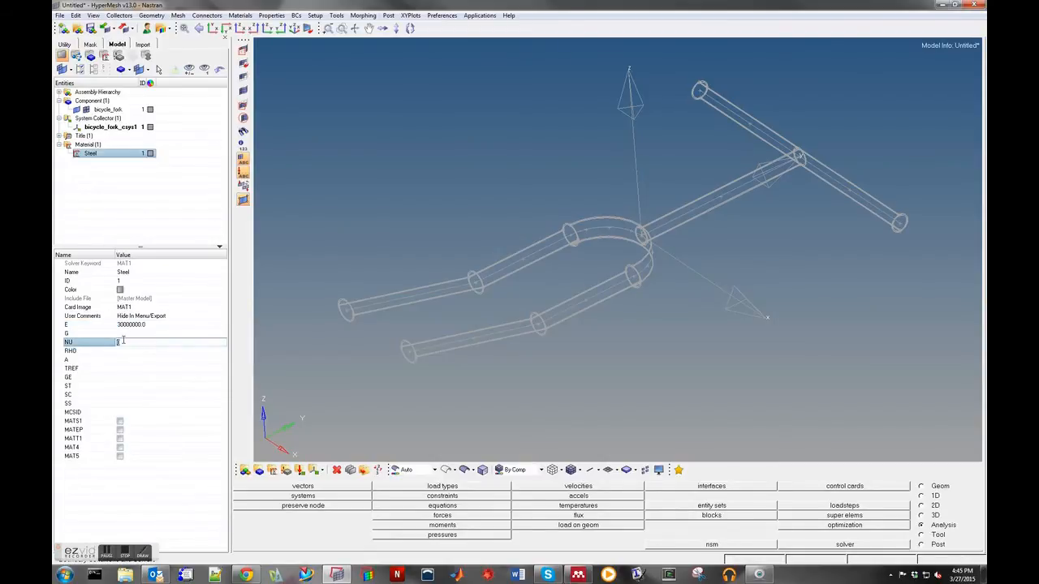
text(.29)
key(Return)
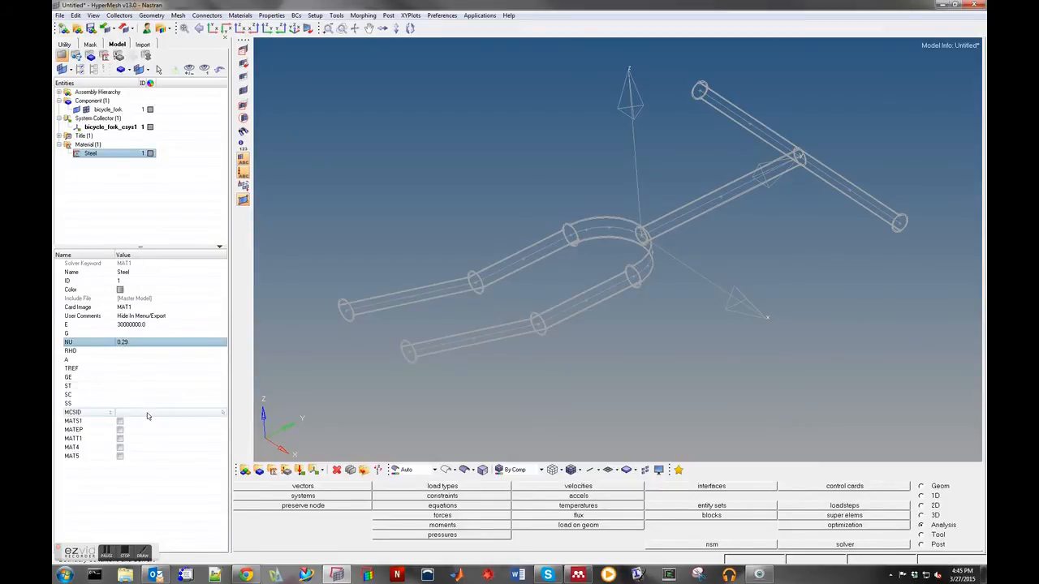
- Edit the Steel material's card and set its tension stress limit ST to 60e3
click(116, 183)
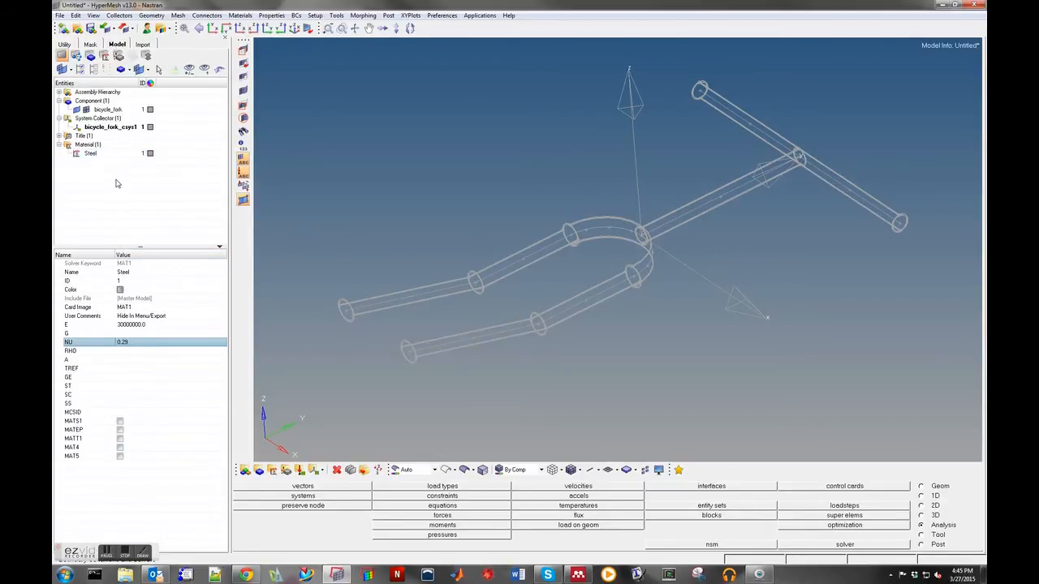
click(116, 154)
right_click(116, 154)
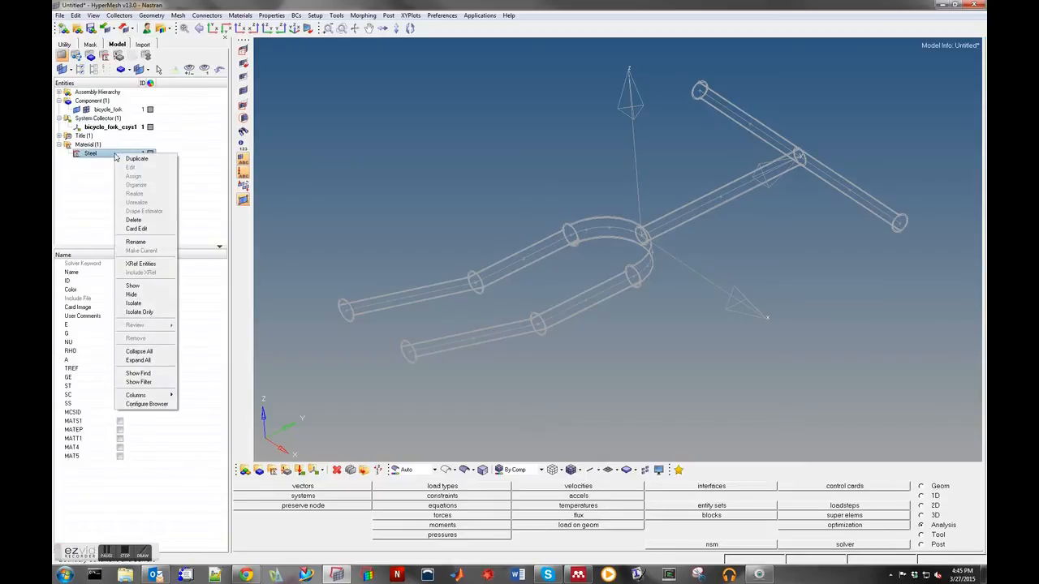
click(137, 228)
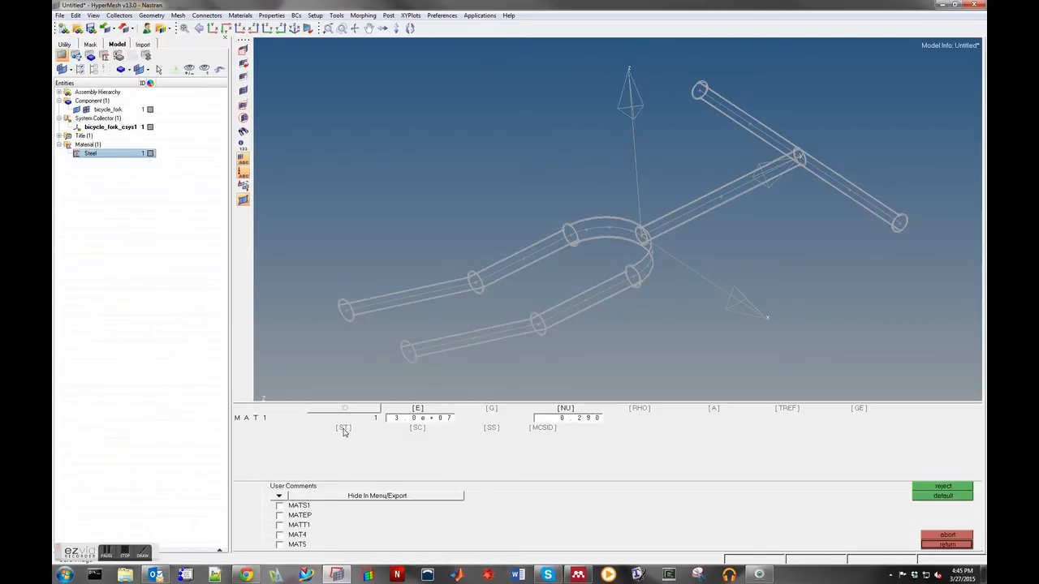
click(343, 429)
text(6000)
key(Tab)
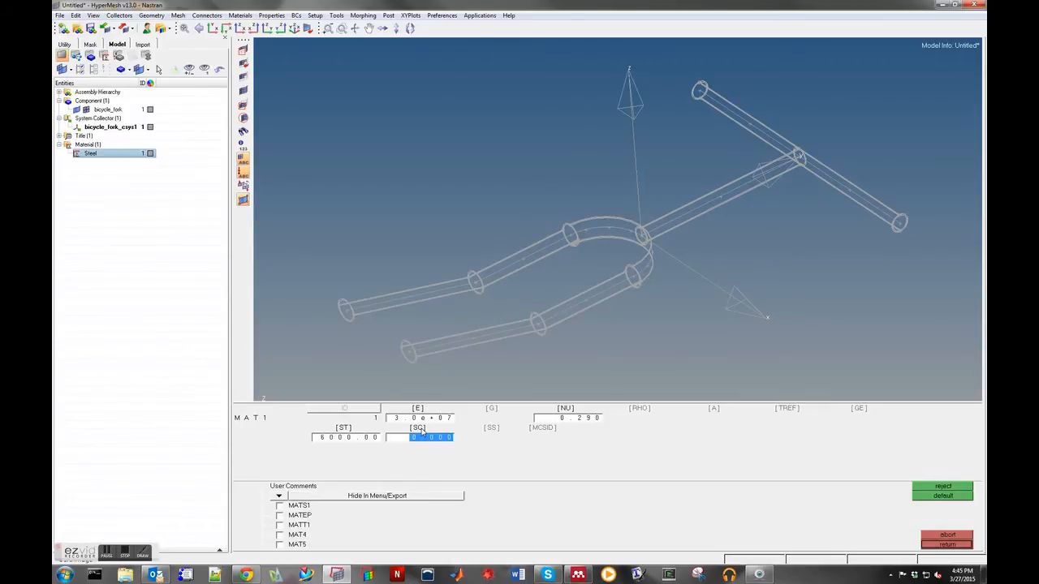
click(355, 439)
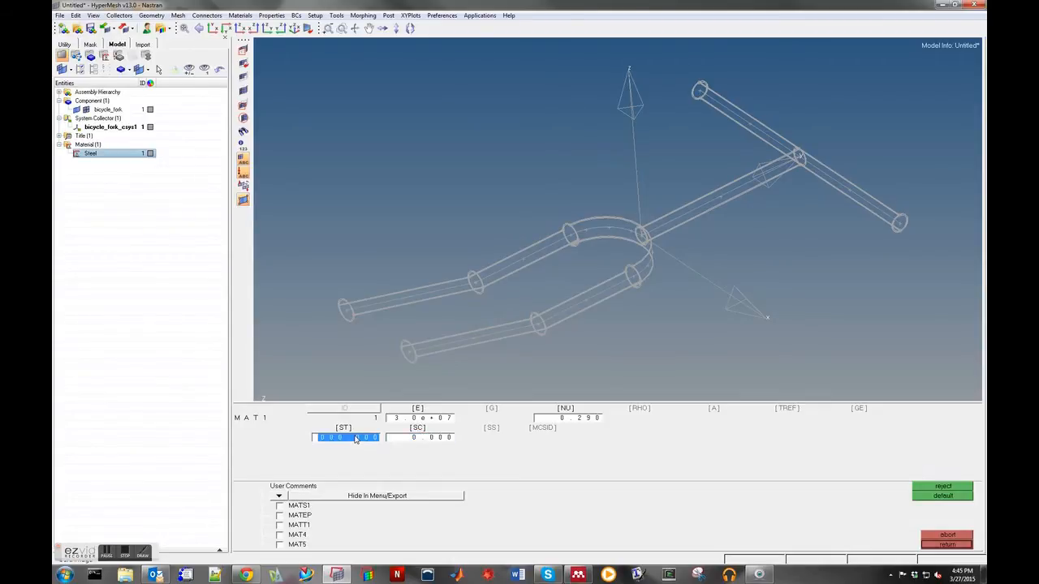
text(0e3)
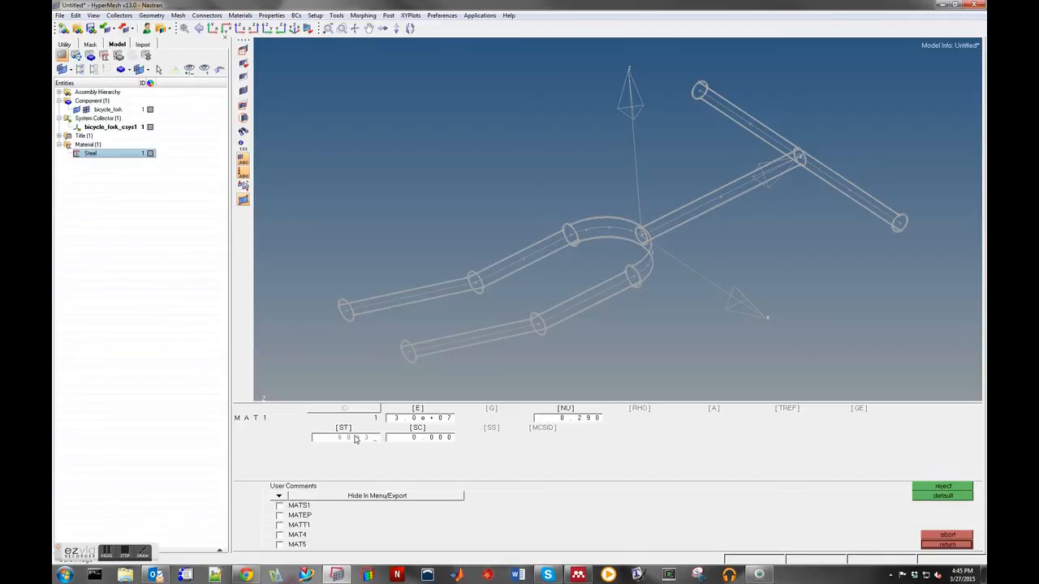
text(0e3)
key(Tab)
- Set the Steel card's SC limit to 60e3 and SS limit to 30e3, and close the card
text(6)
text(0e3)
key(Tab)
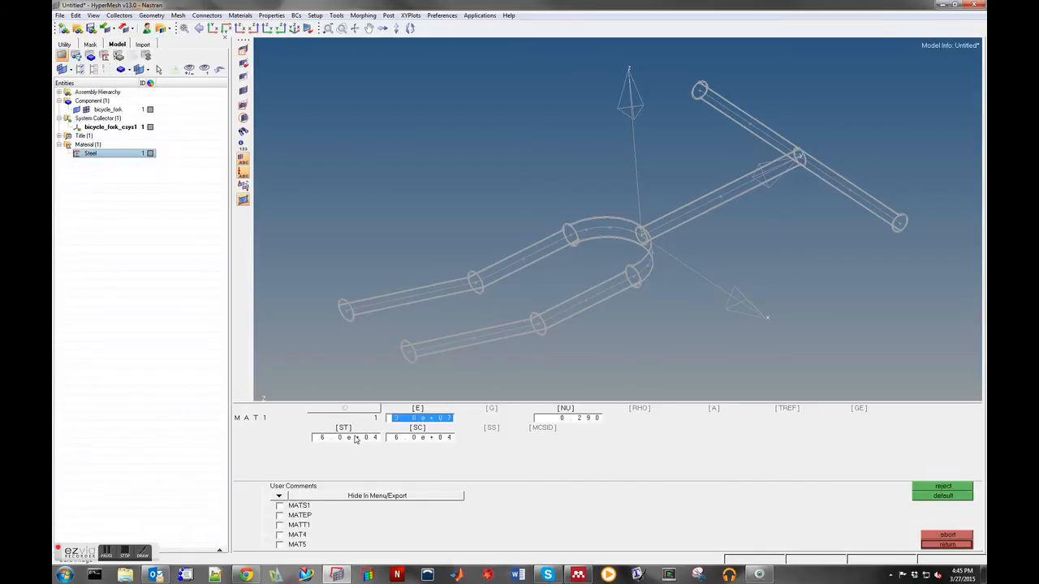
click(499, 430)
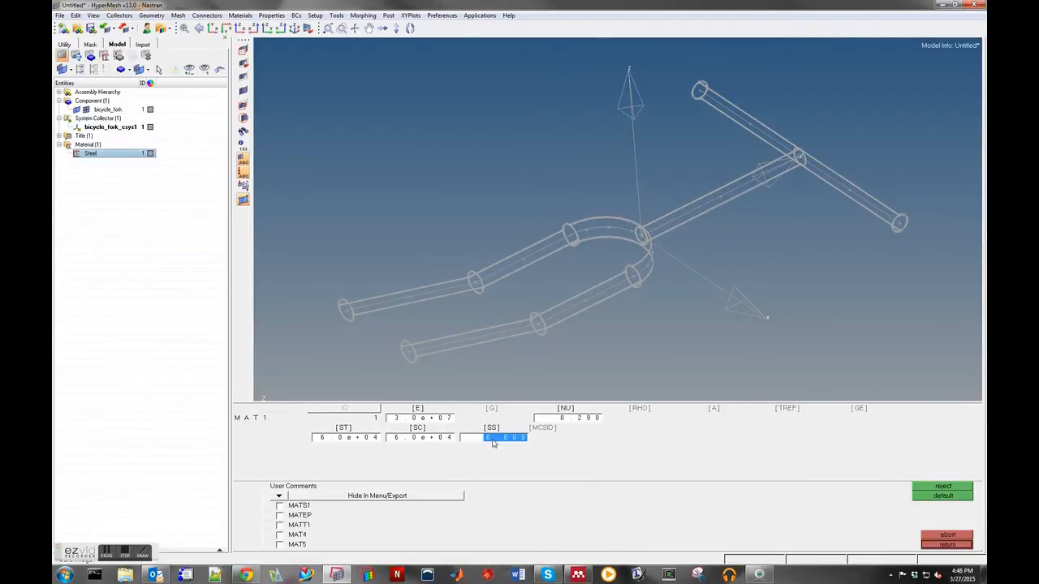
text(3)
click(925, 544)
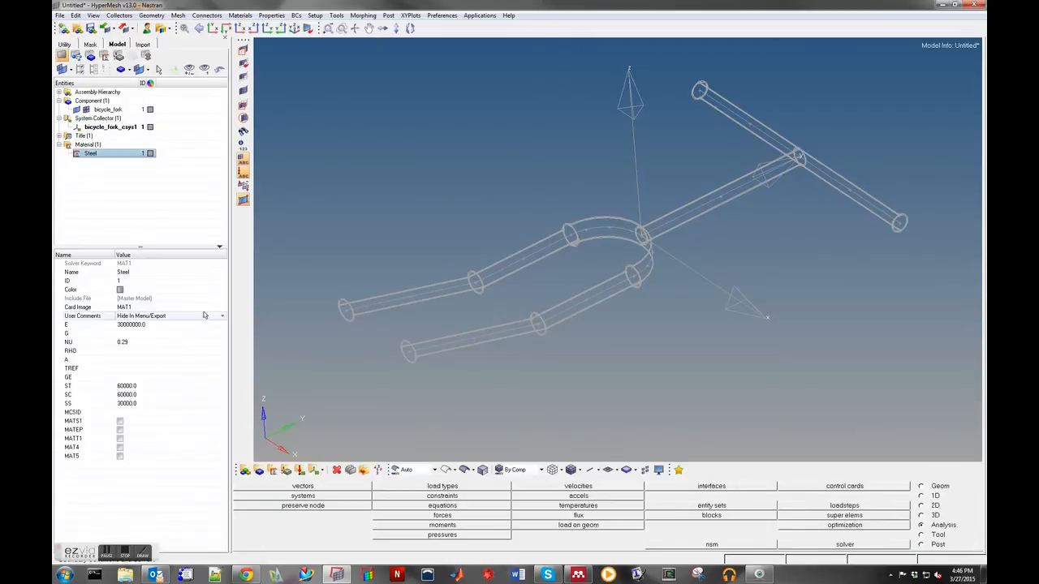
- Create a property in the model and change its card image to PBARL
right_click(94, 169)
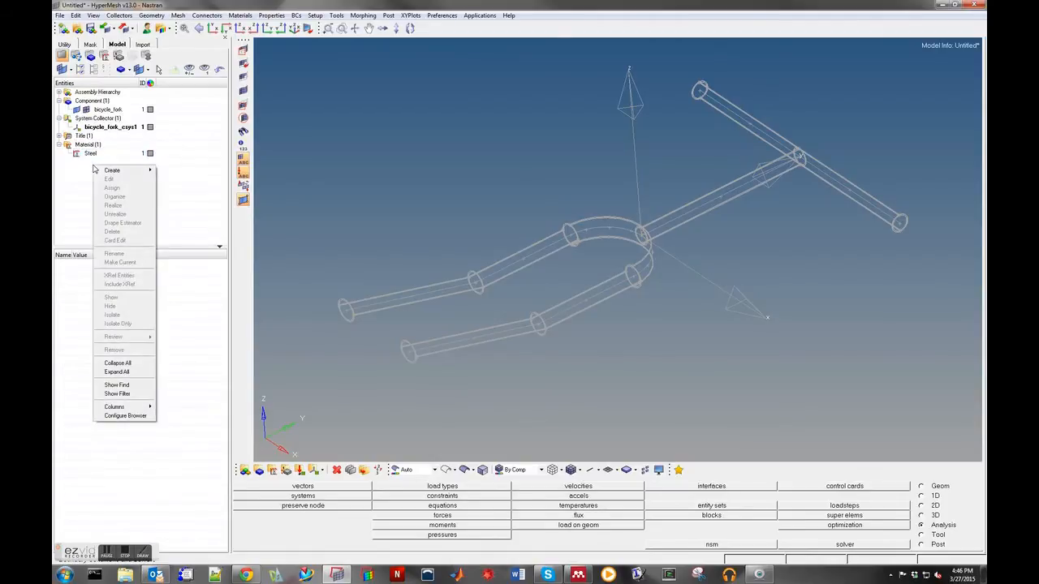
mouse_move(159, 171)
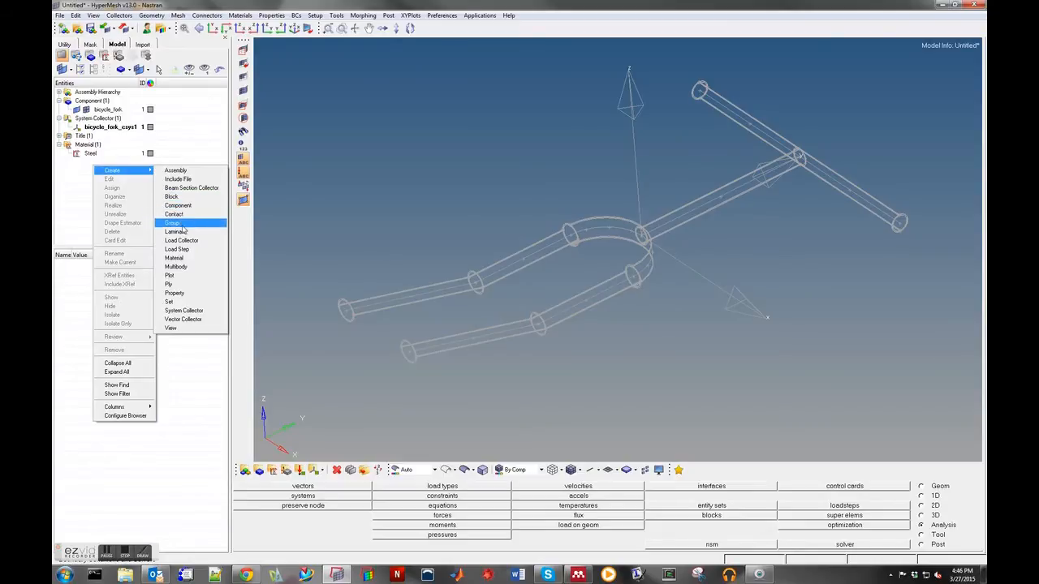
click(181, 295)
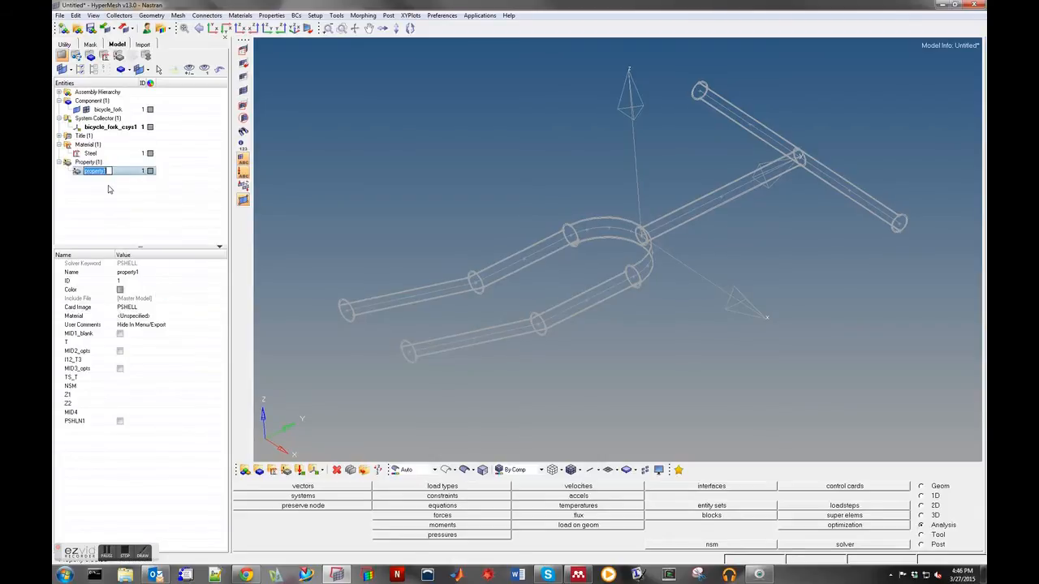
click(130, 307)
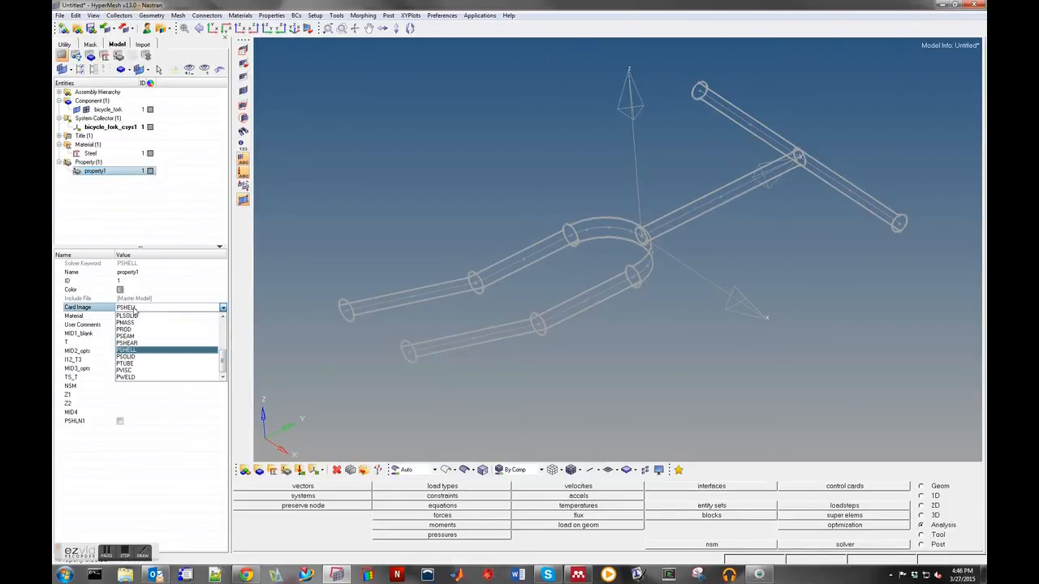
drag(225, 365, 223, 332)
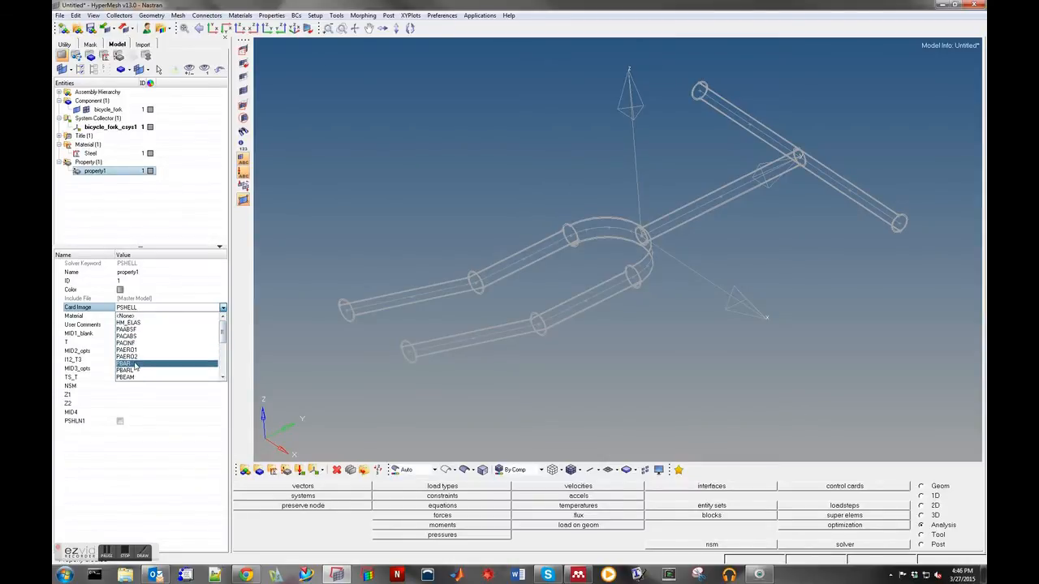
click(223, 378)
click(223, 378)
click(223, 378)
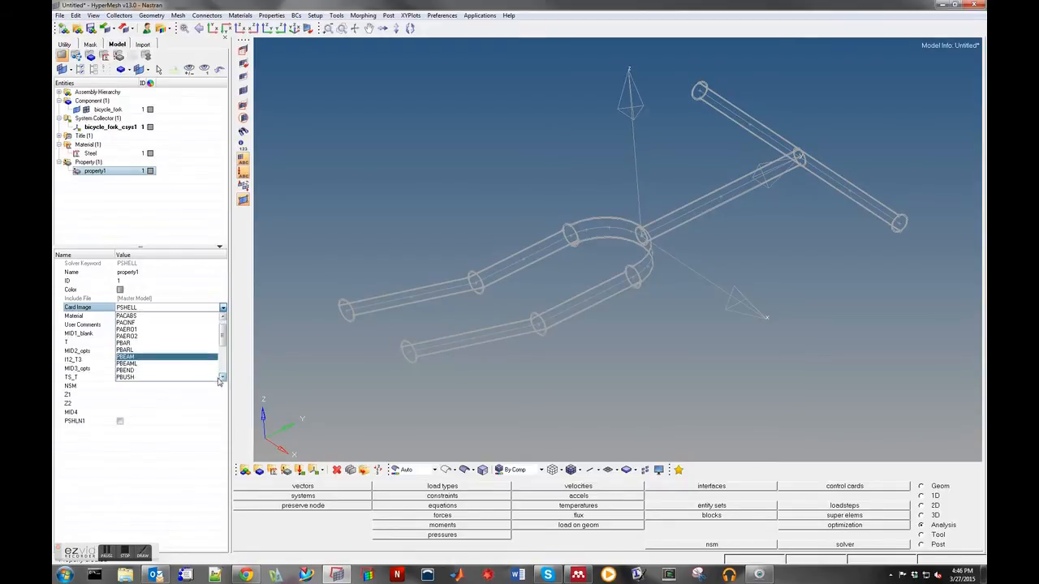
click(128, 350)
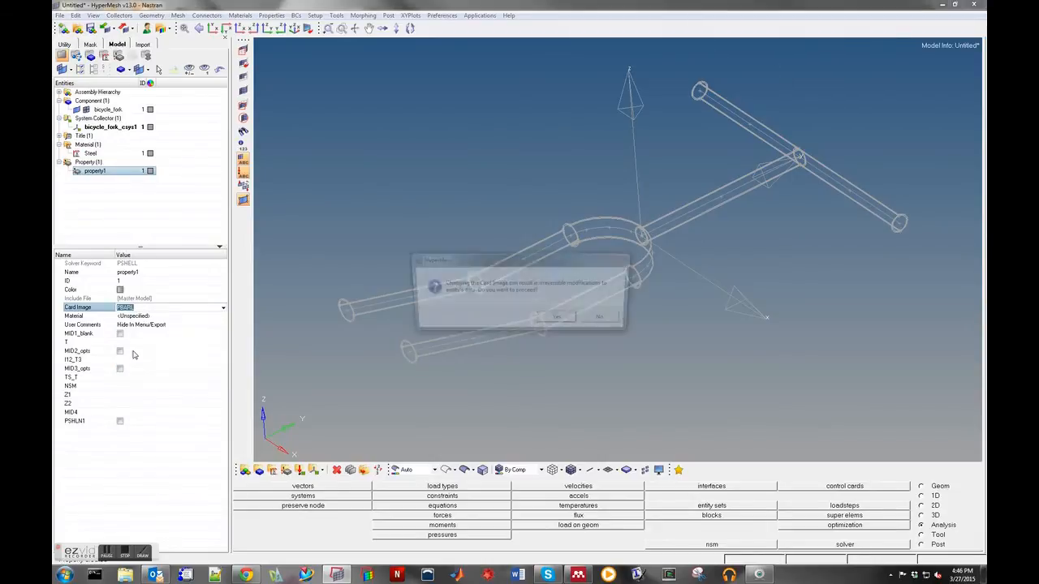
click(555, 319)
- Assign the Steel material to the PBARL property and set its cross-section type to TUBE
click(137, 318)
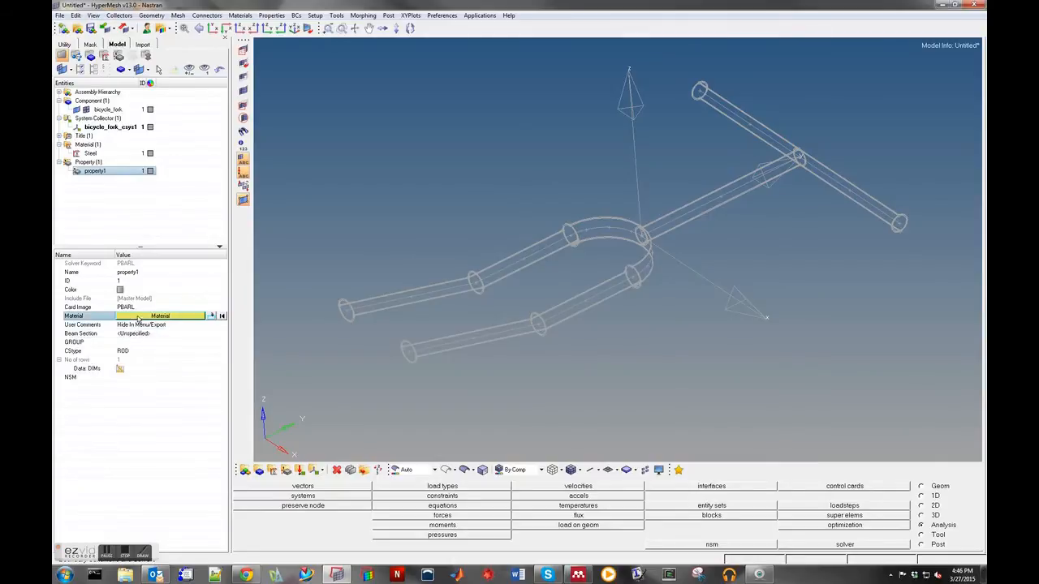
click(151, 318)
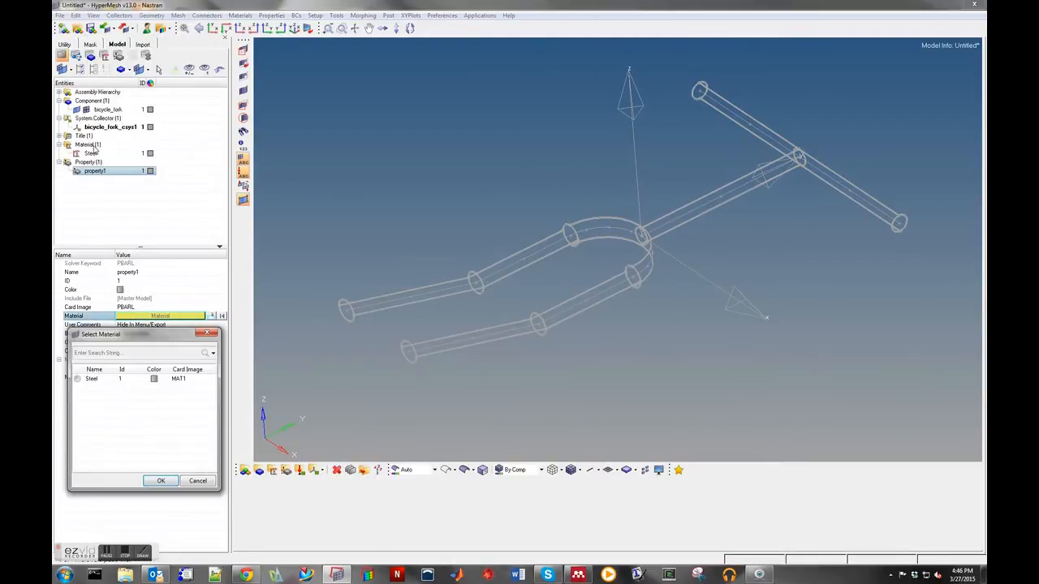
click(86, 379)
click(161, 481)
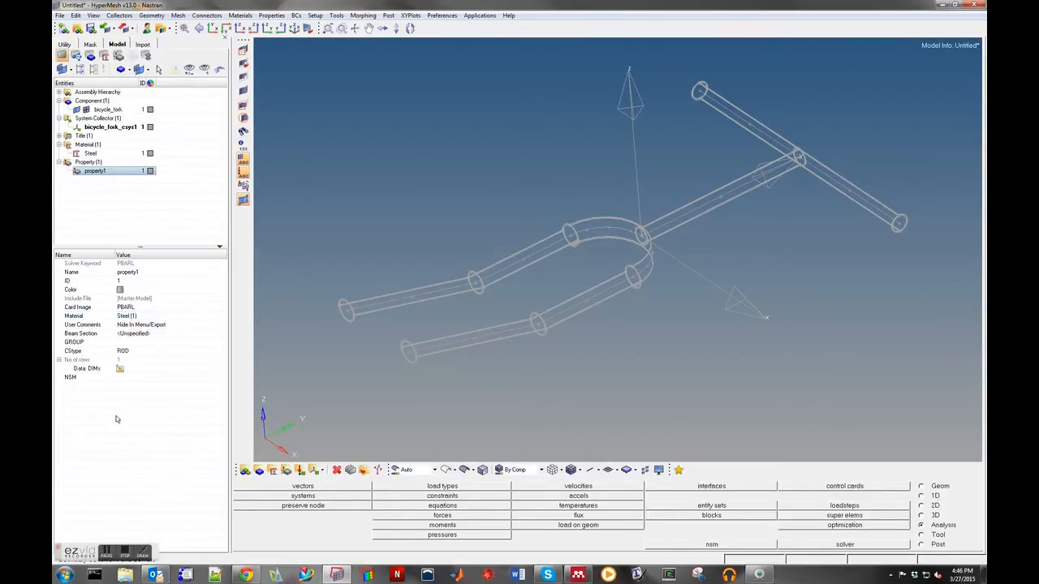
click(123, 352)
click(125, 354)
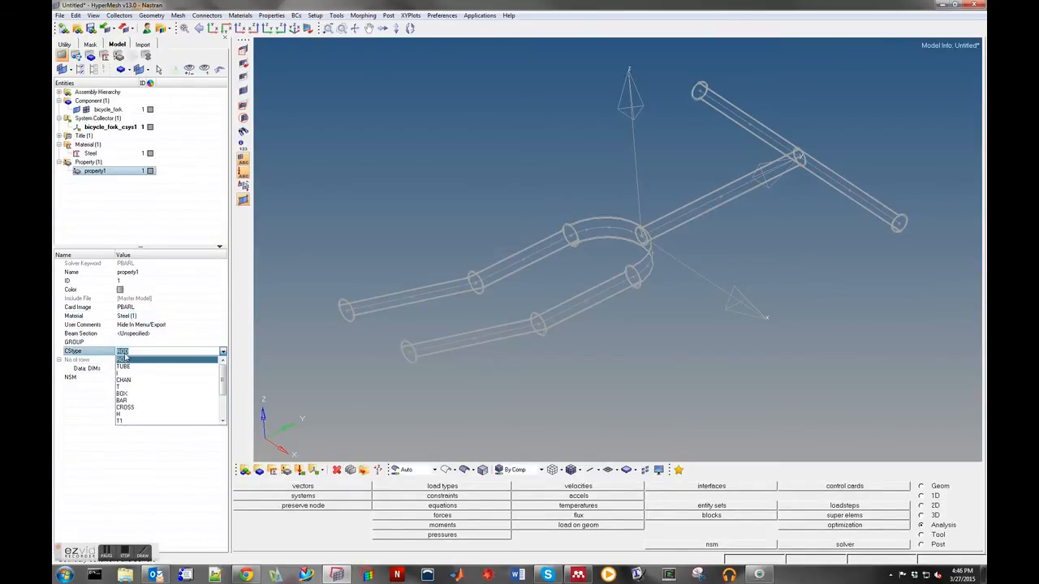
click(123, 367)
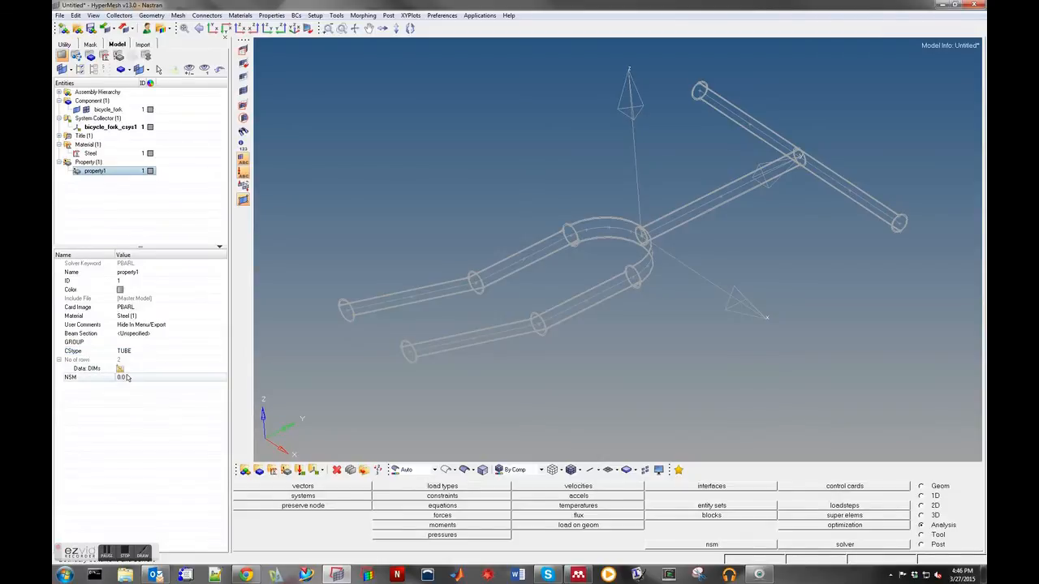
- Enter the tube section's dimensions as .5 for the first DIM and .45 for the second
click(120, 369)
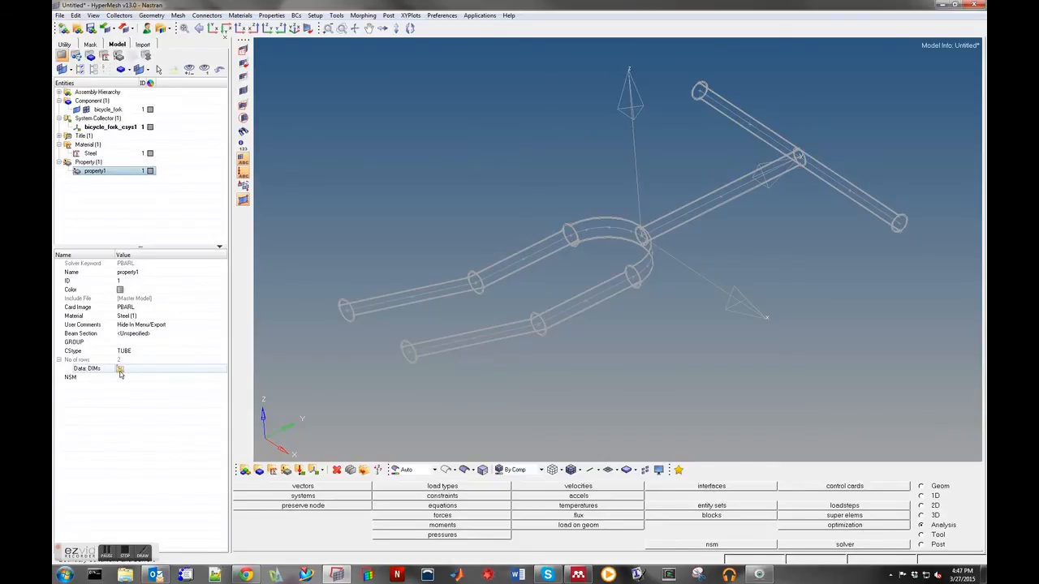
click(121, 369)
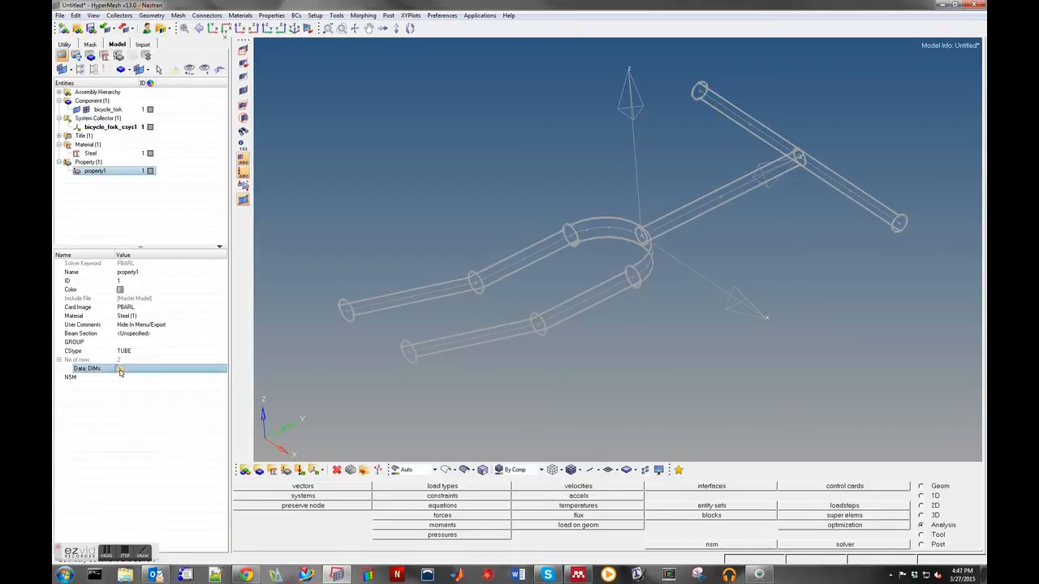
click(80, 345)
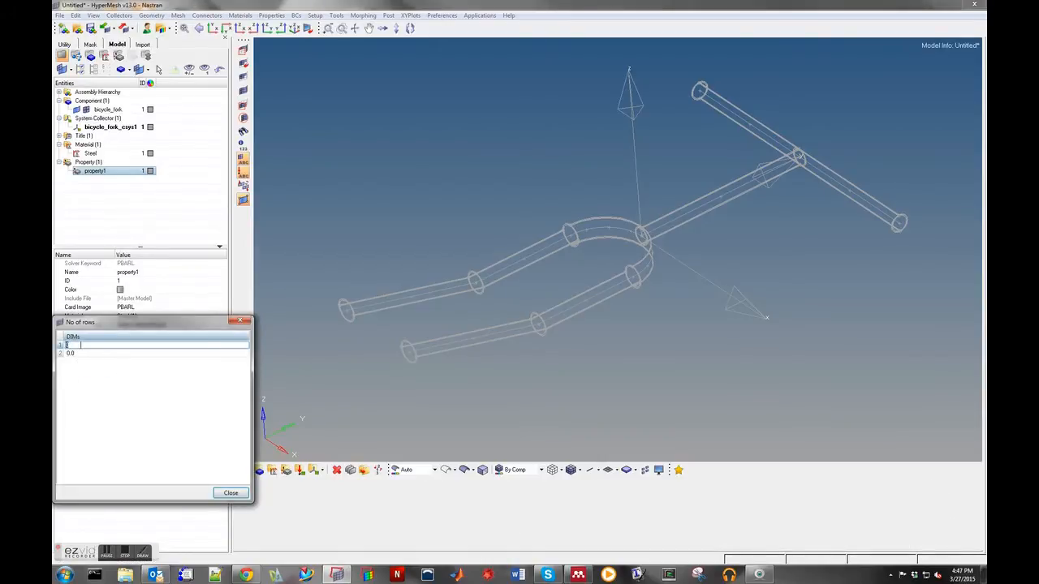
text(15)
key(Return)
click(82, 354)
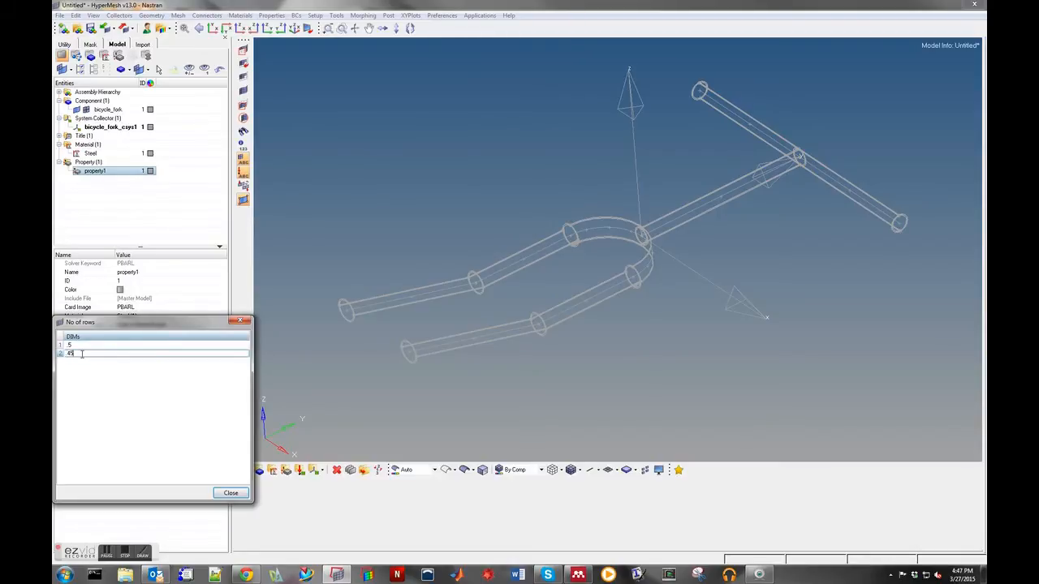
click(219, 494)
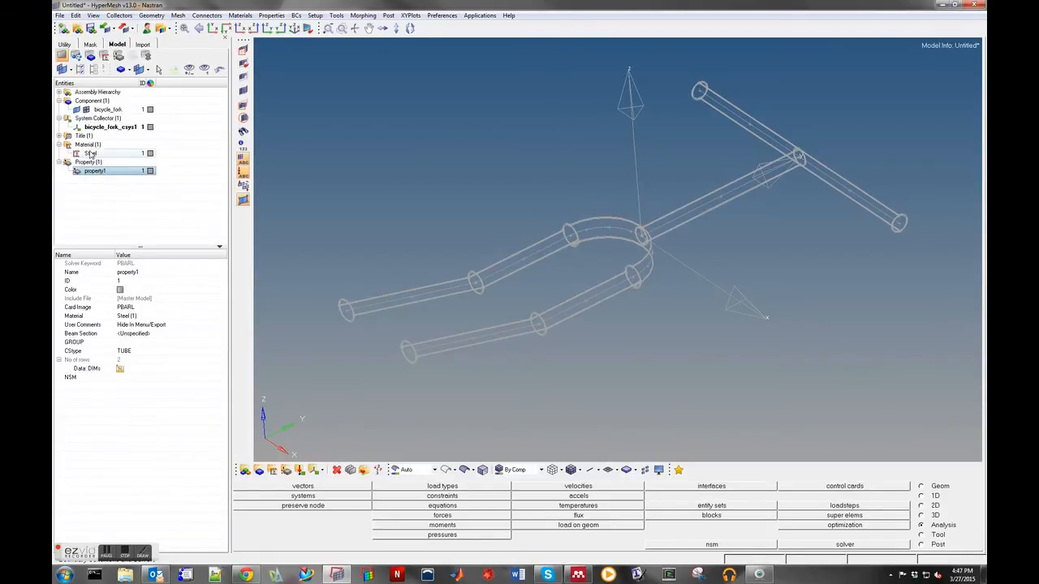
- Rename the tube property as OD 1''
click(134, 272)
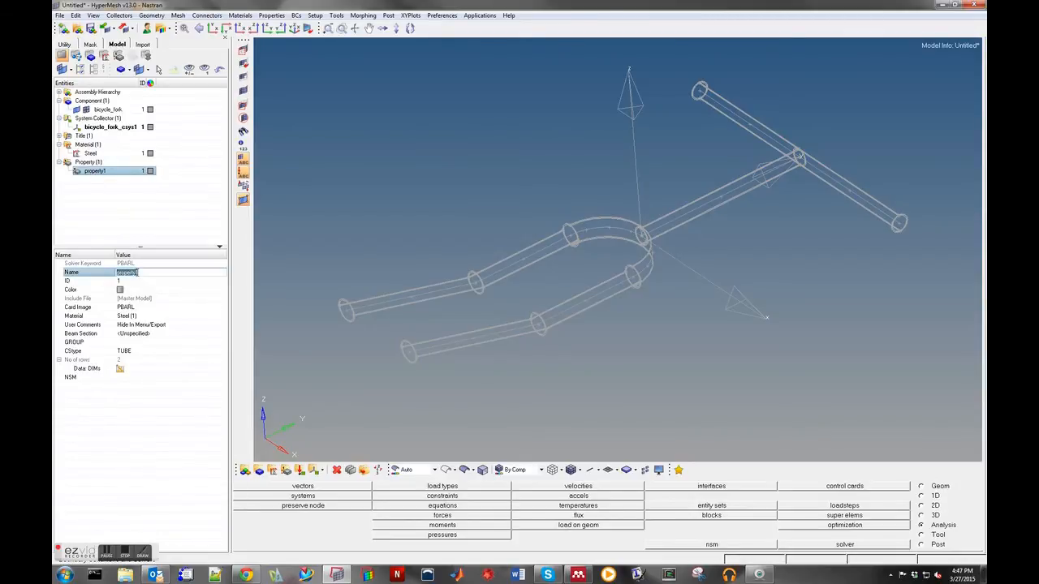
text(OD 1")
key(Return)
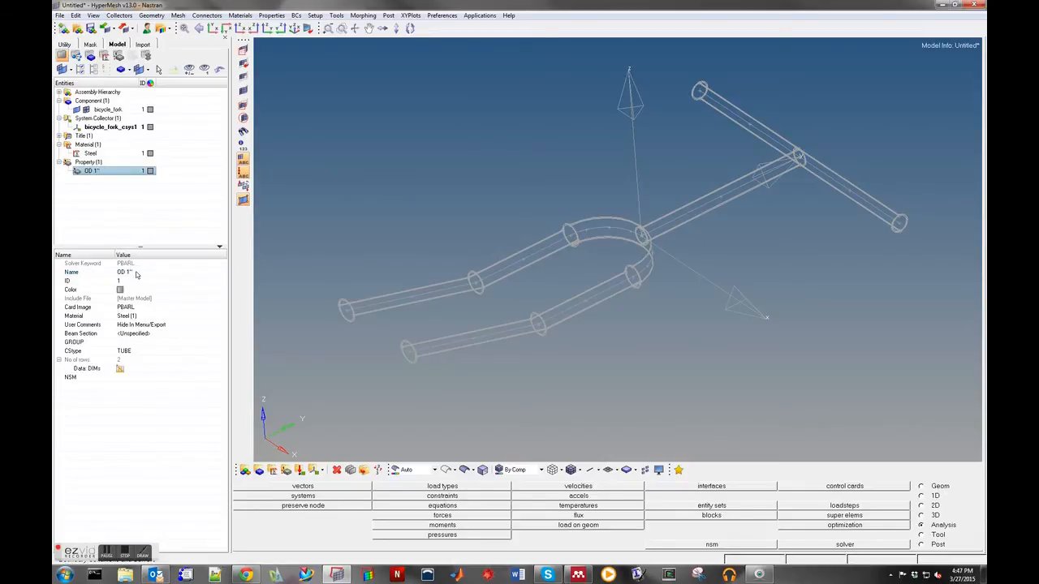
- Change the display color of the OD 1'' property to magenta
right_click(150, 174)
click(127, 191)
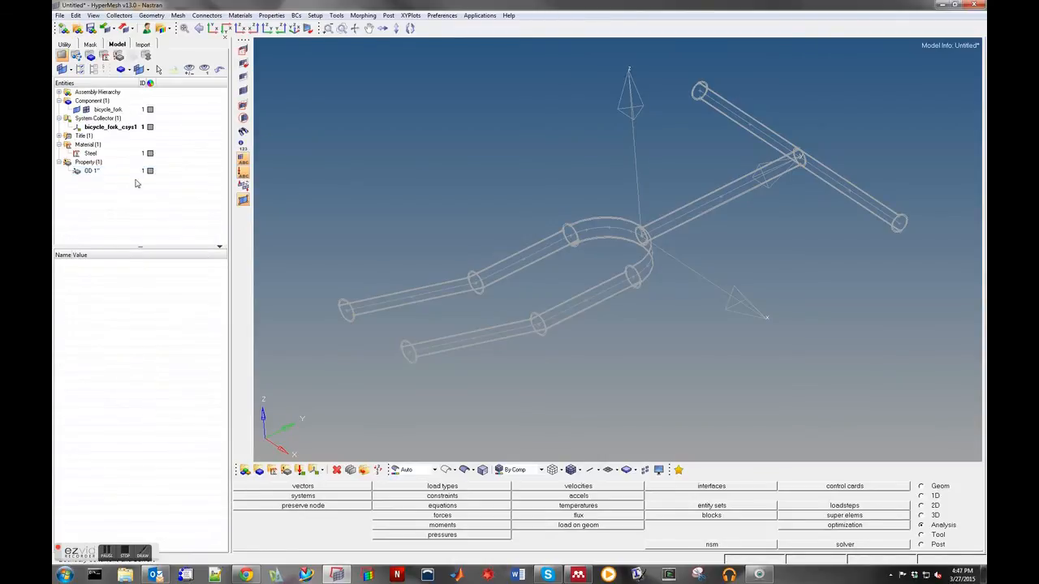
click(149, 172)
click(150, 171)
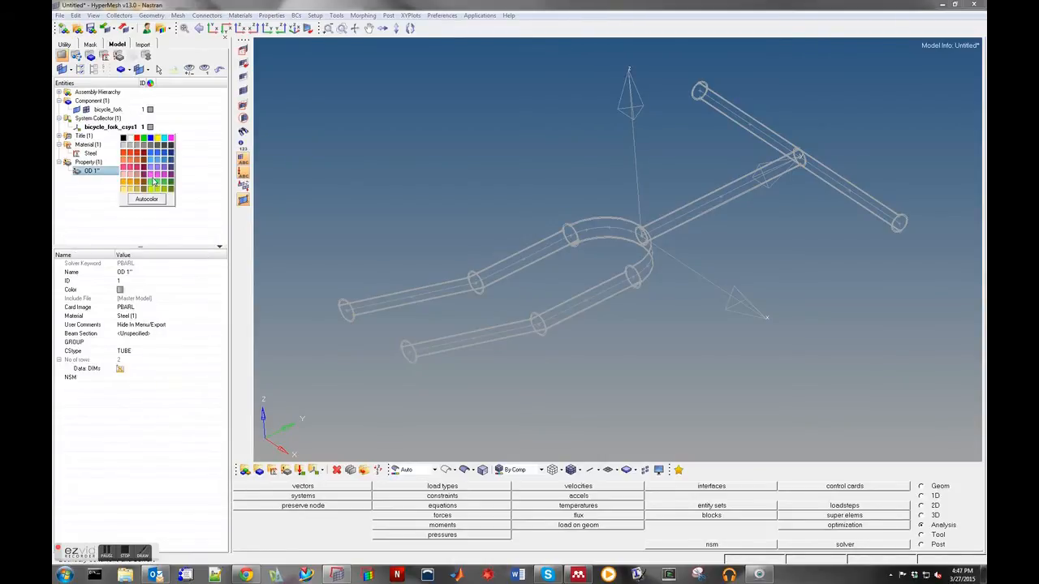
click(152, 181)
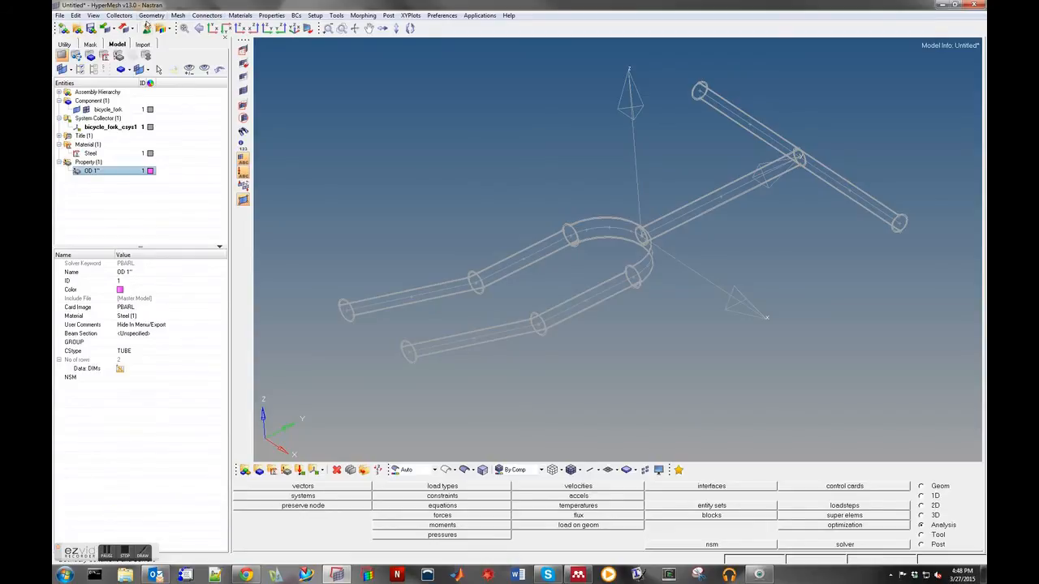
click(177, 15)
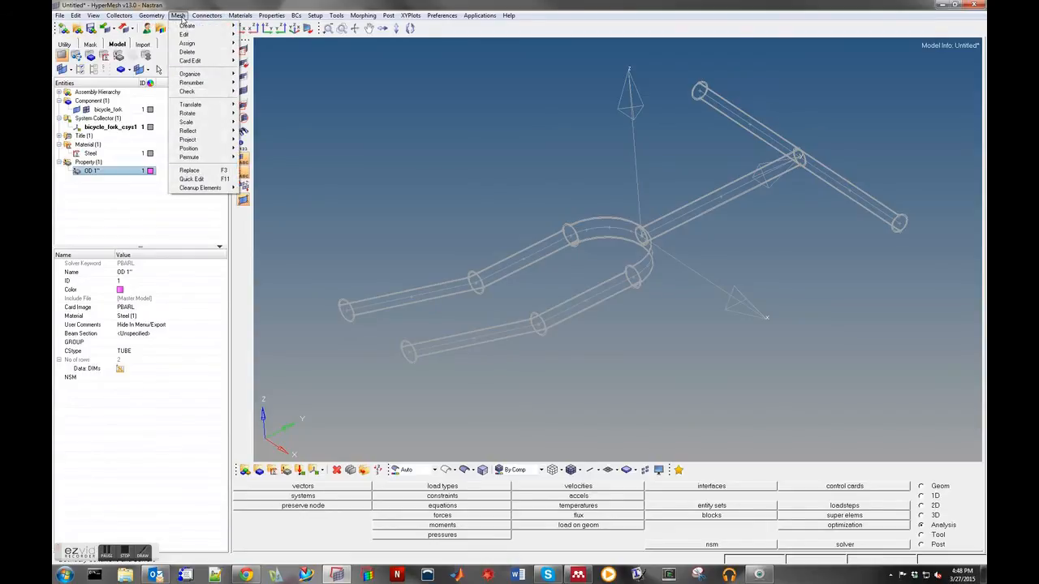
mouse_move(185, 29)
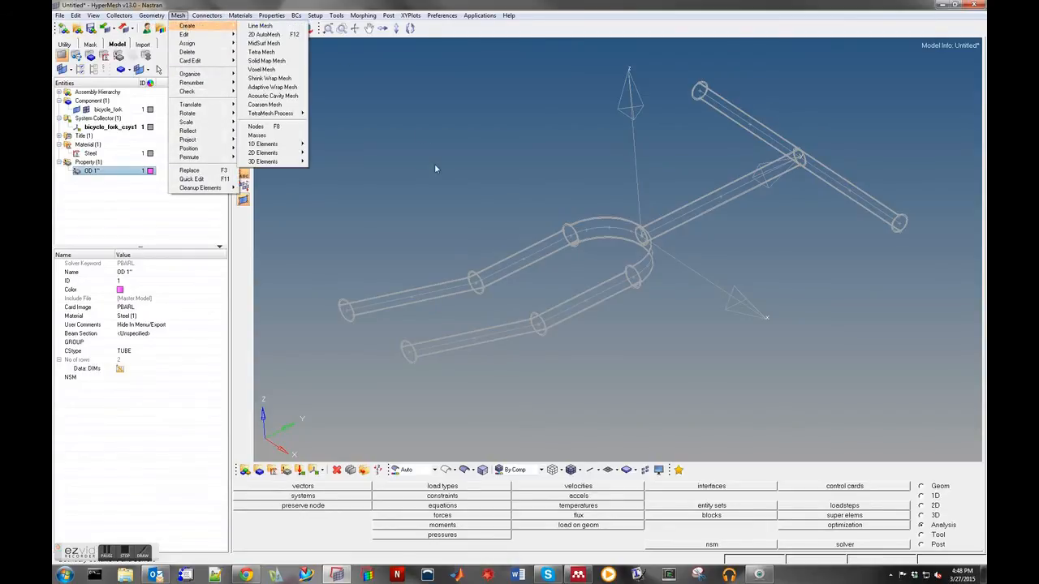
click(823, 448)
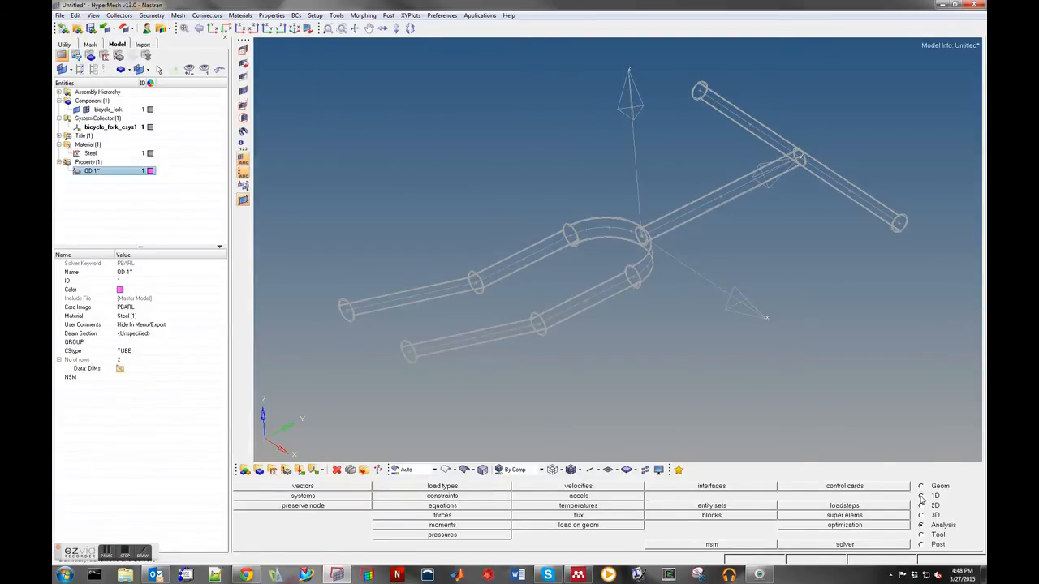
- Check that the HyperMesh user profile is set to Nastran
click(921, 496)
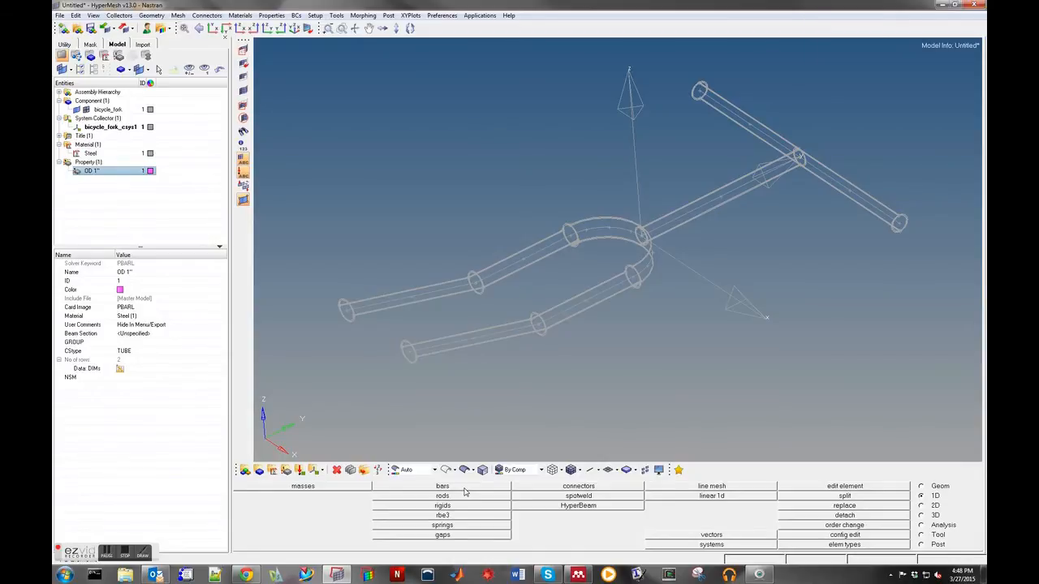
click(444, 16)
click(469, 155)
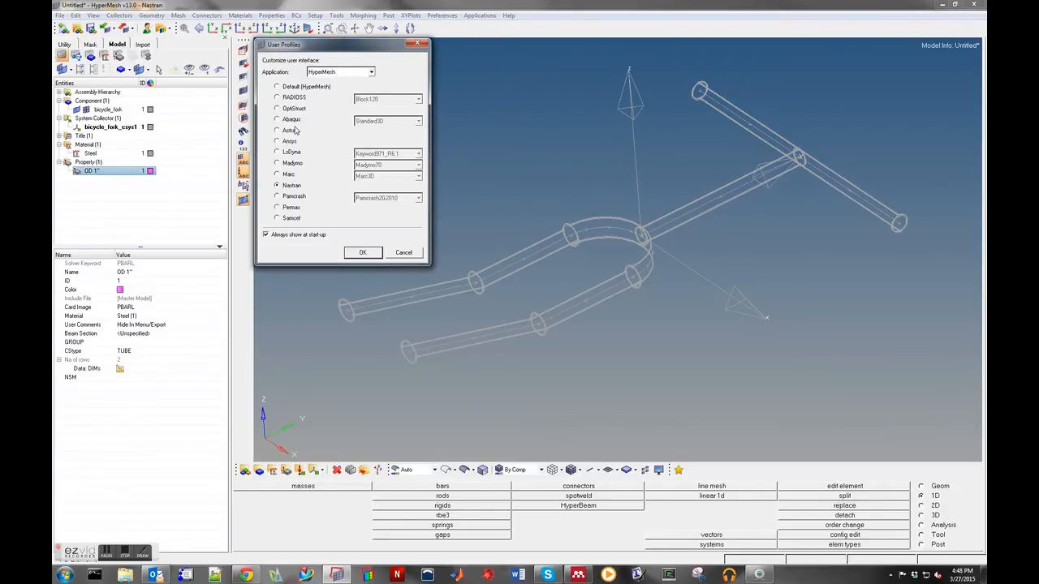
click(362, 253)
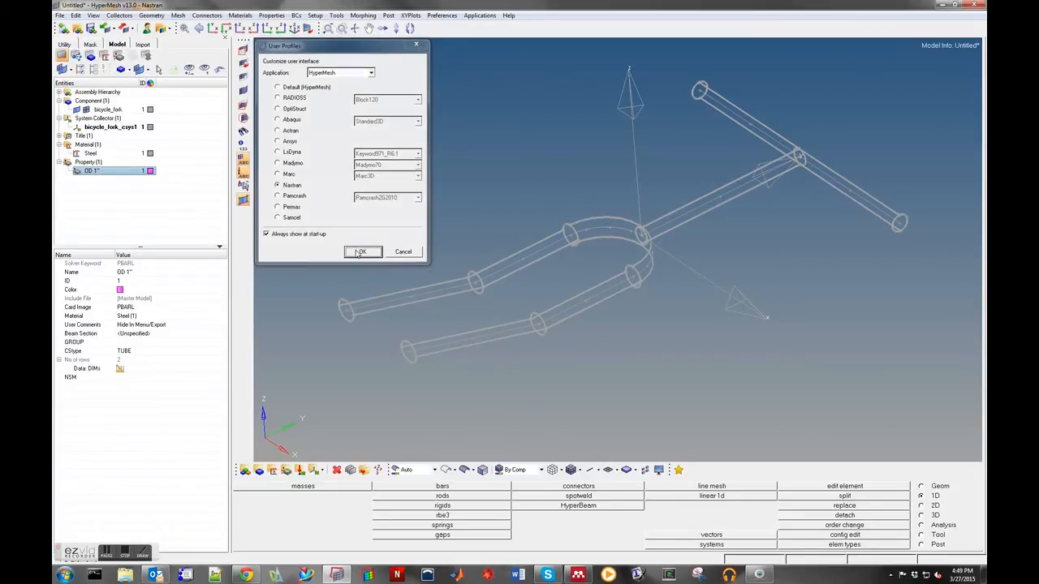
- Set the bar elements to type CBAR with the OD 1'' property and an N1, N2, N3 orientation
click(452, 489)
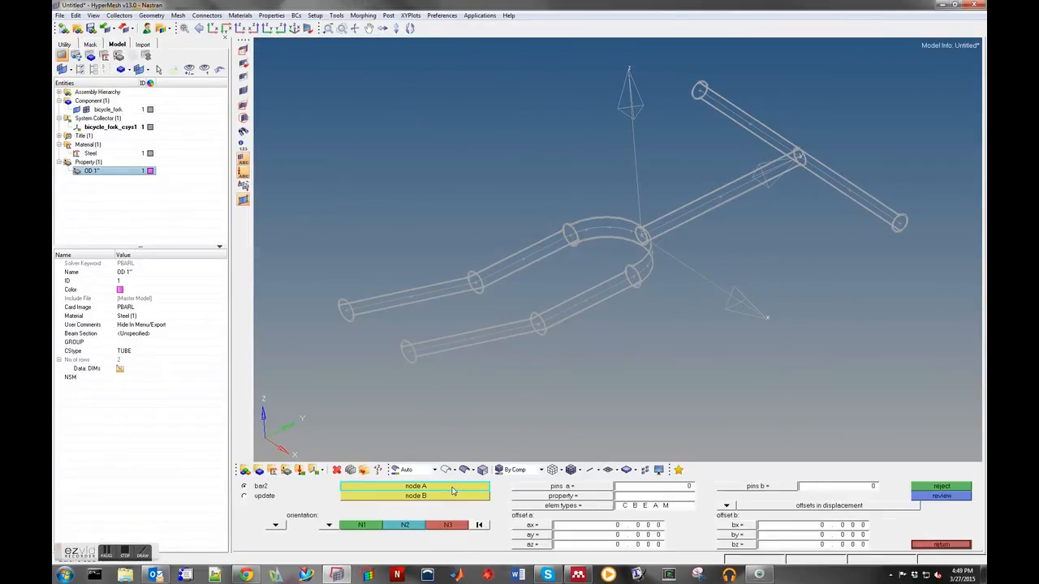
click(565, 508)
click(625, 517)
click(582, 497)
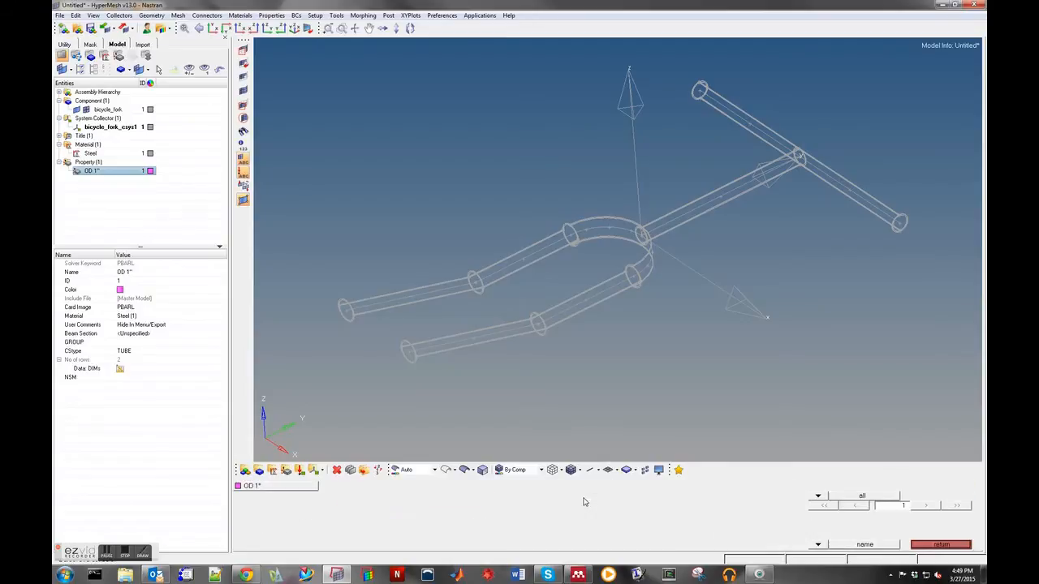
click(289, 487)
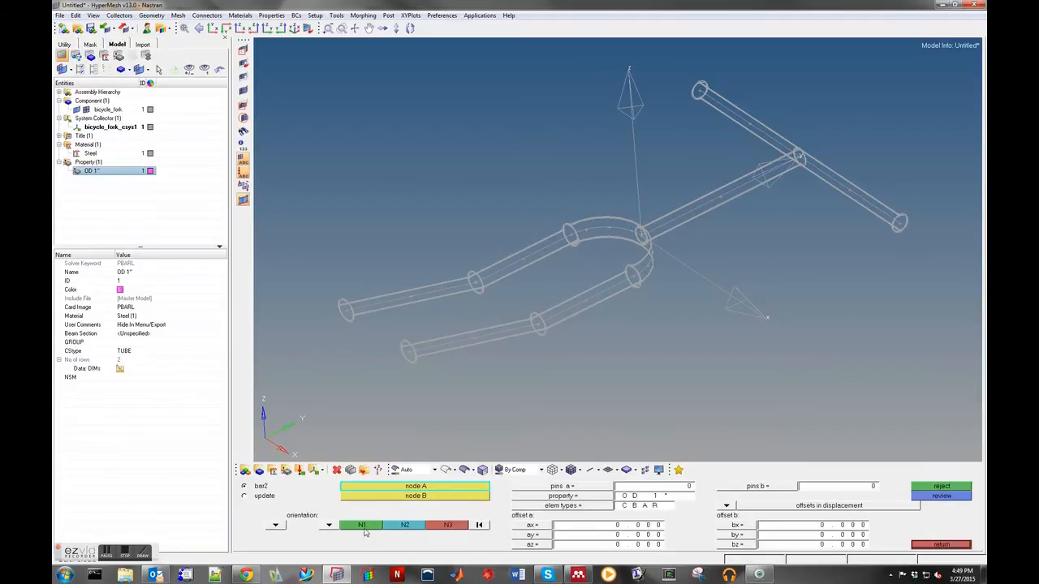
click(329, 525)
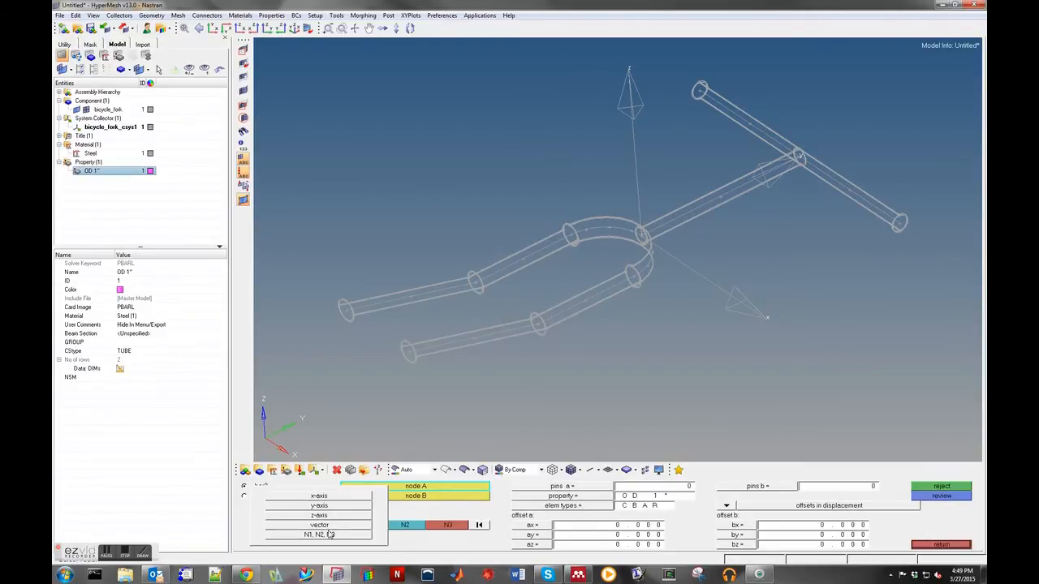
click(330, 535)
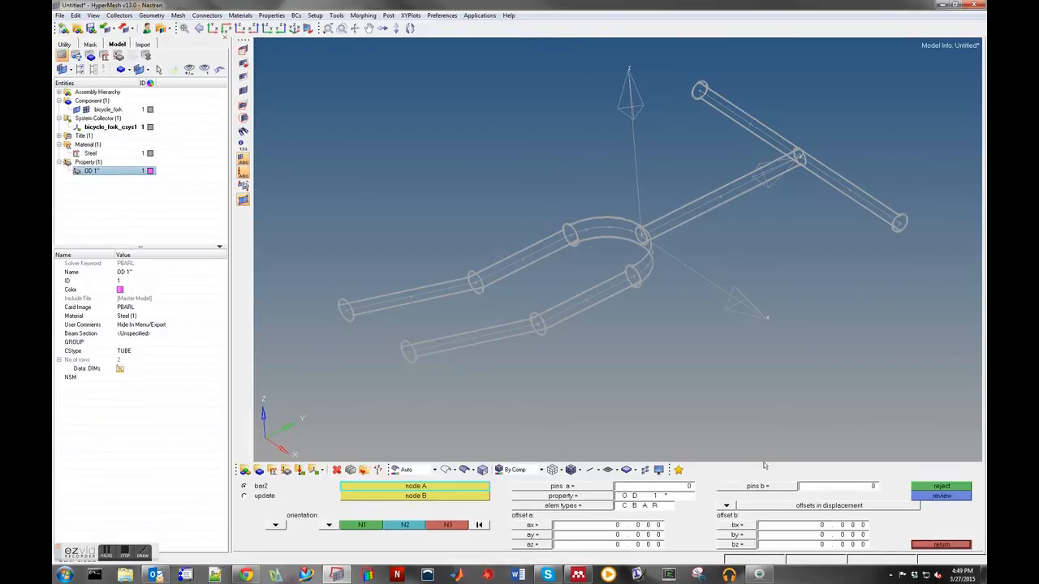
click(937, 546)
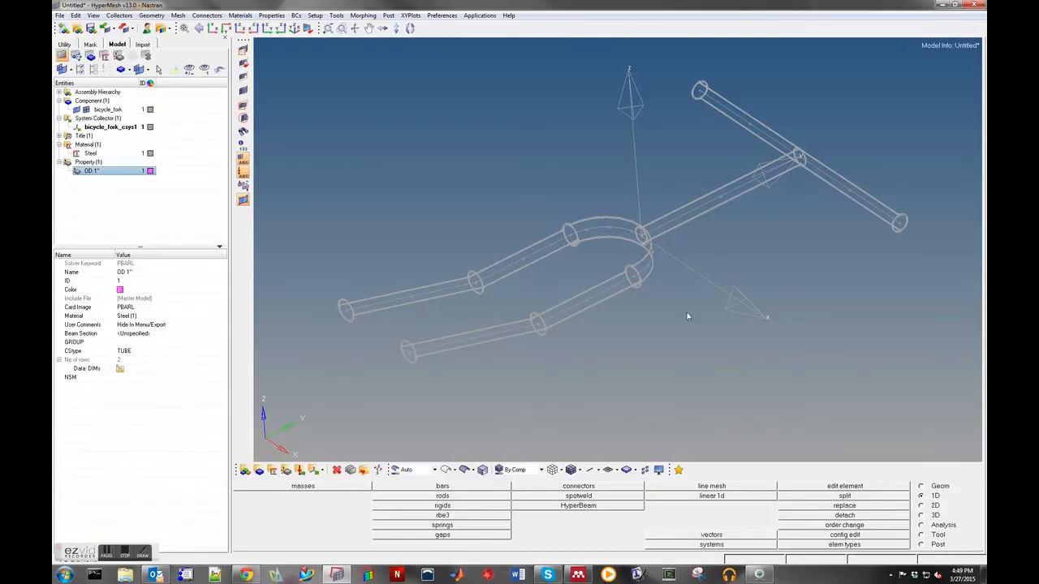
- Create 3 evenly spaced nodes along the centerline of the end tube on the fork's -X side leg
click(930, 488)
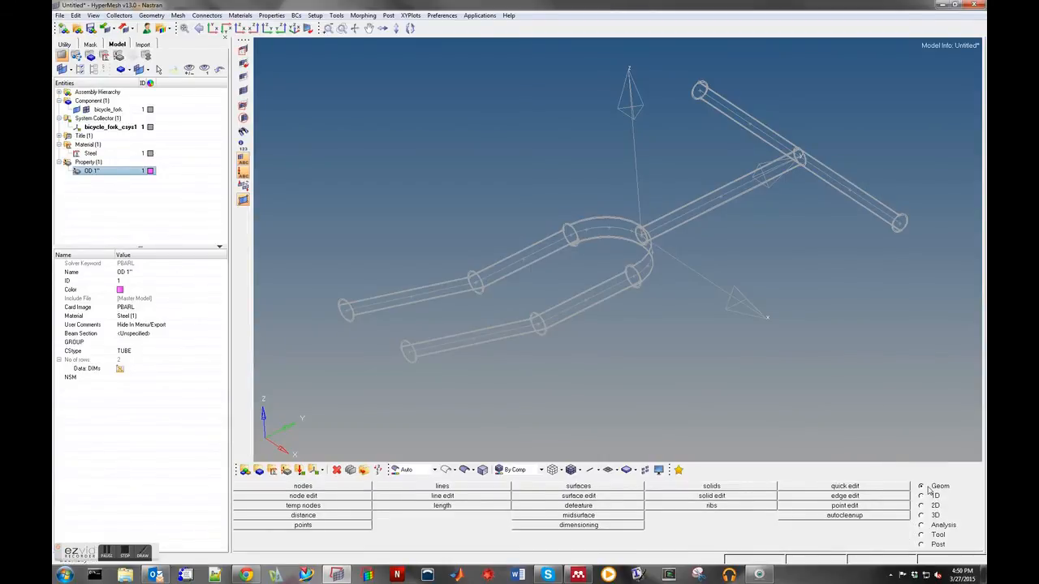
click(305, 488)
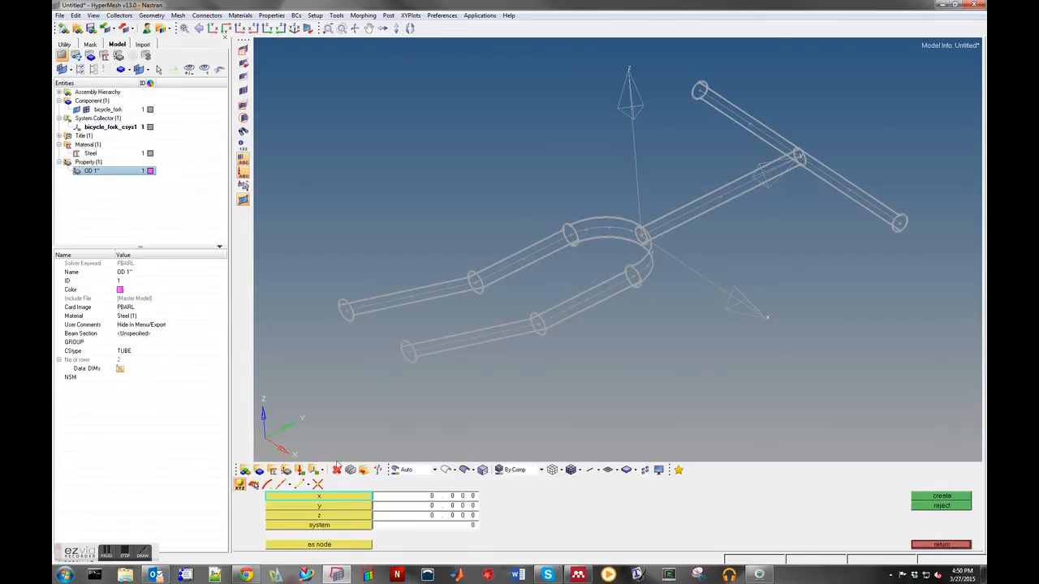
click(281, 486)
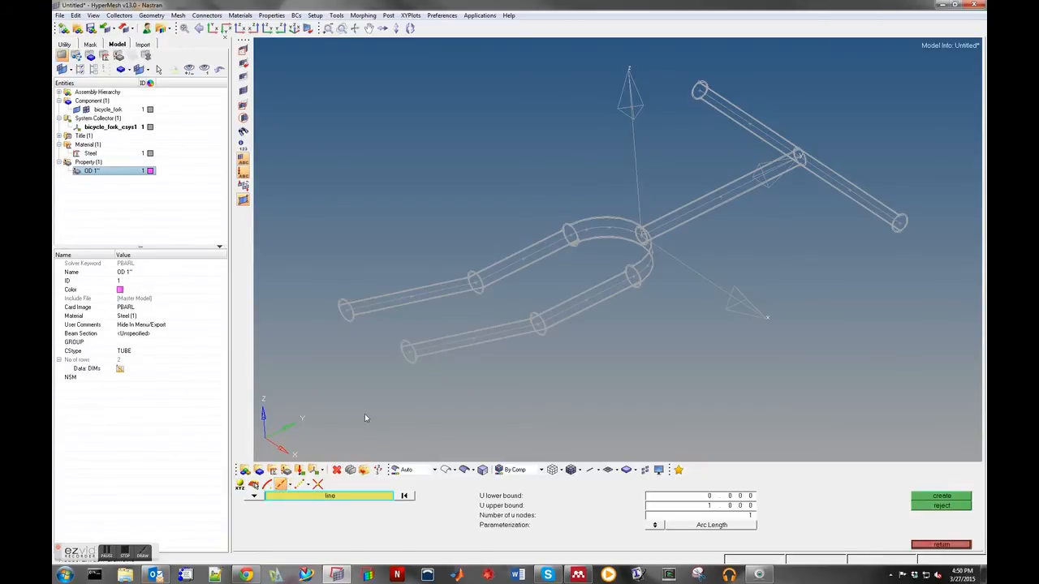
click(411, 297)
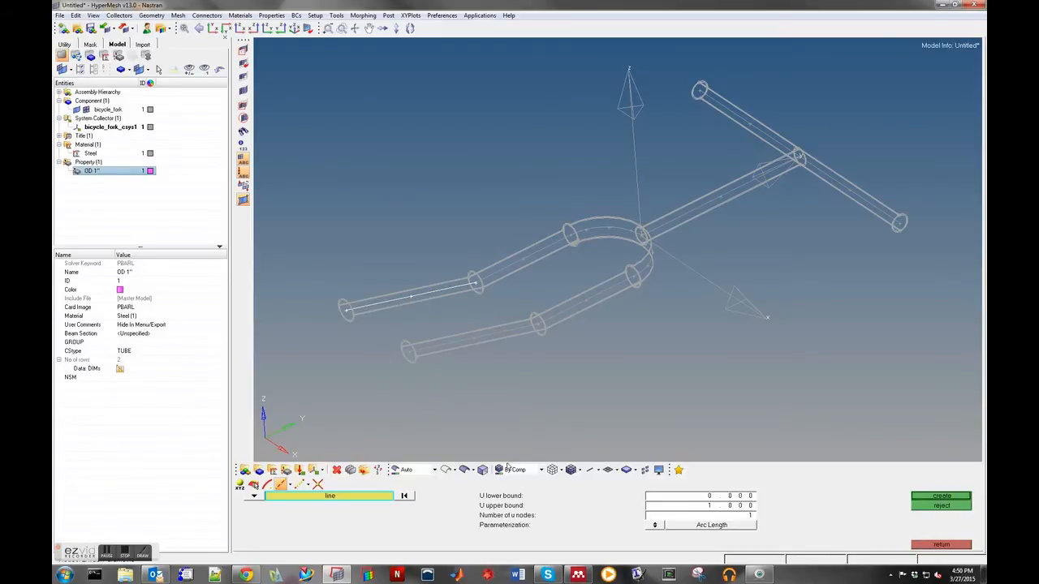
click(671, 520)
text(3)
click(941, 497)
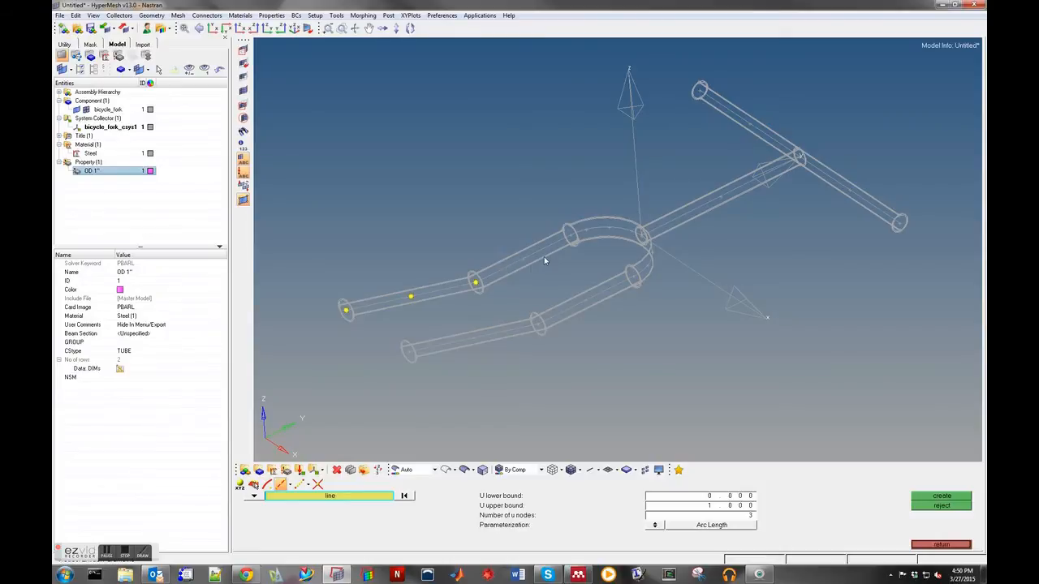
- Create 7 nodes along the centerline of the curved tube joining the two fork legs
click(594, 232)
middle_click(593, 231)
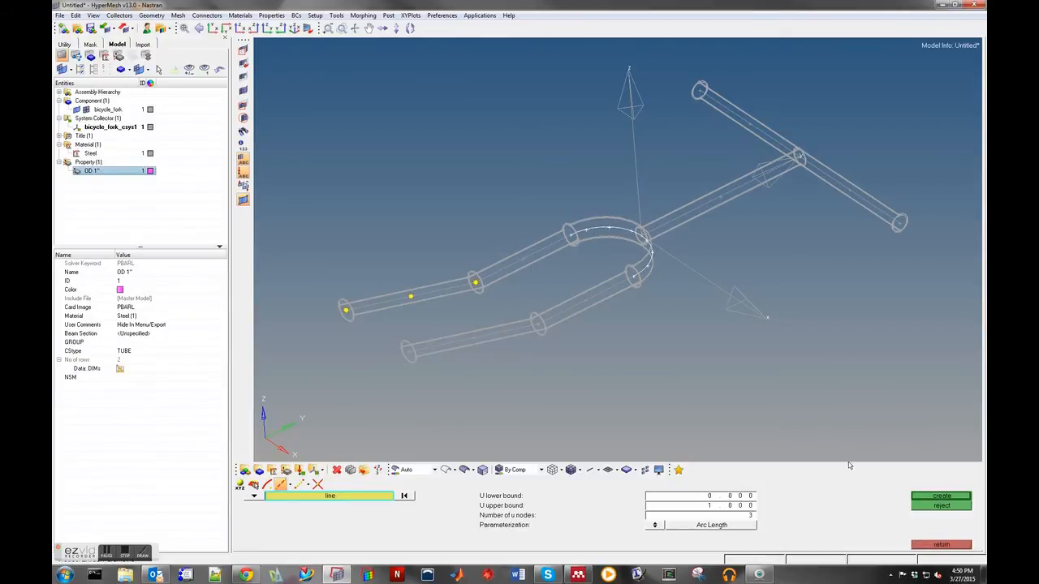
click(731, 516)
text(7)
click(941, 500)
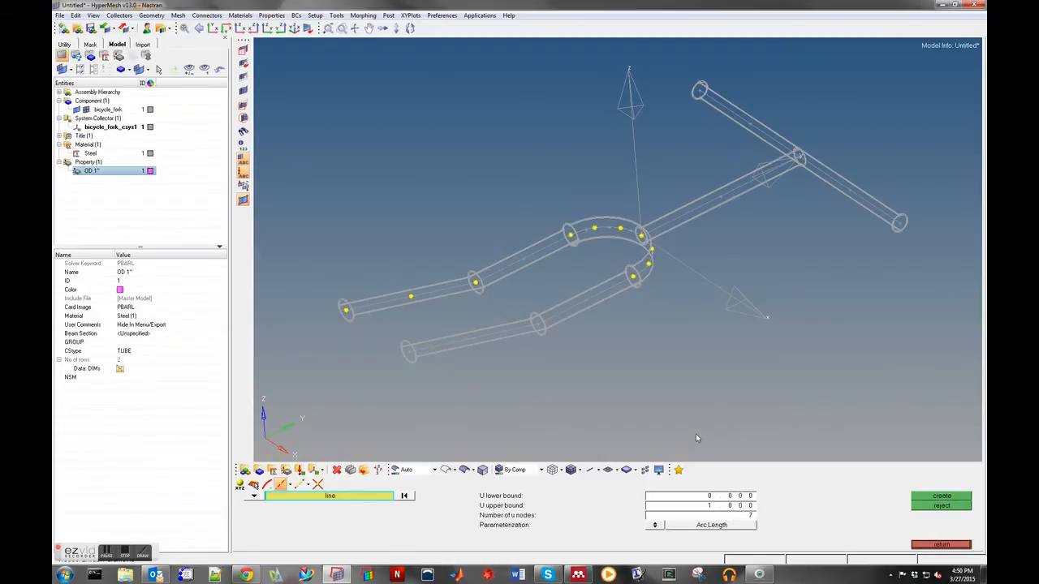
click(941, 545)
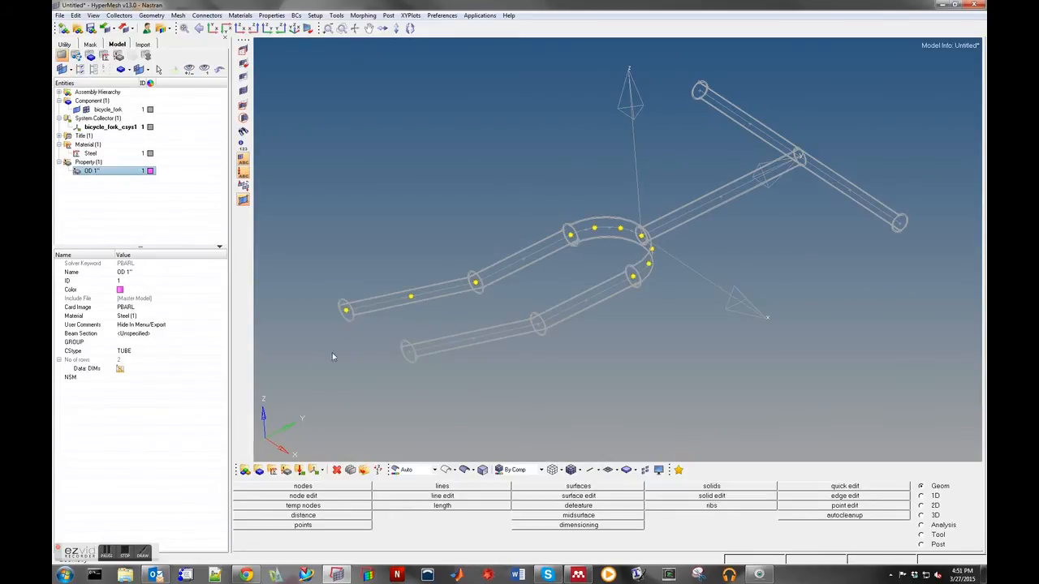
- Set up the bar elements as CBAR with the z-axis as their orientation
click(930, 537)
click(923, 497)
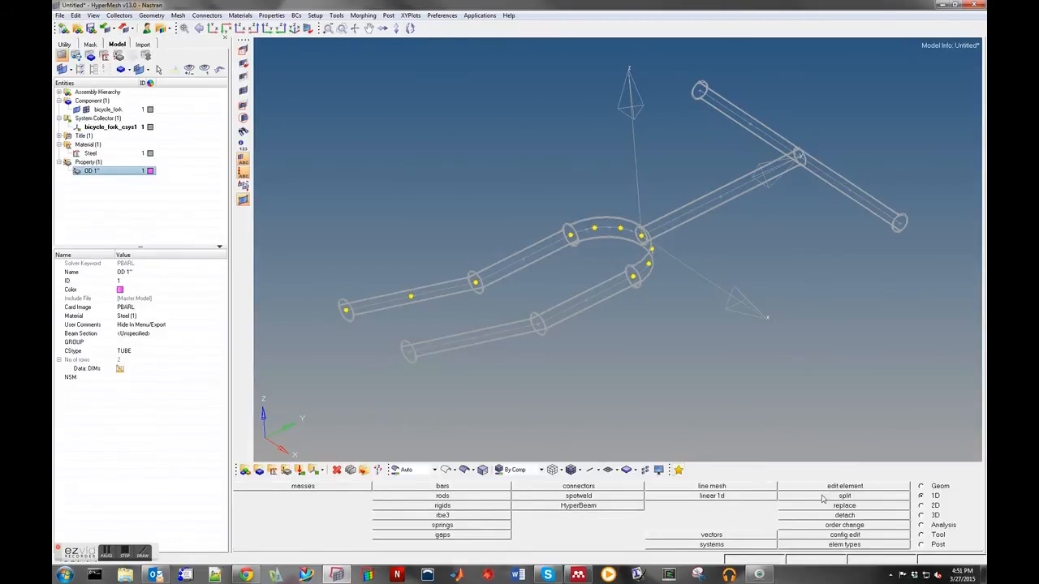
click(442, 486)
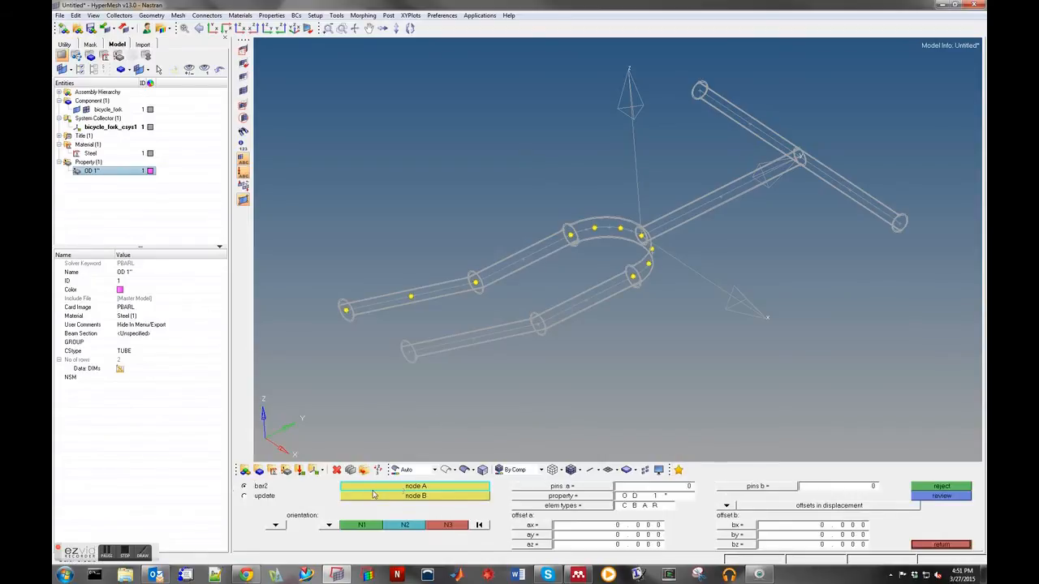
click(595, 509)
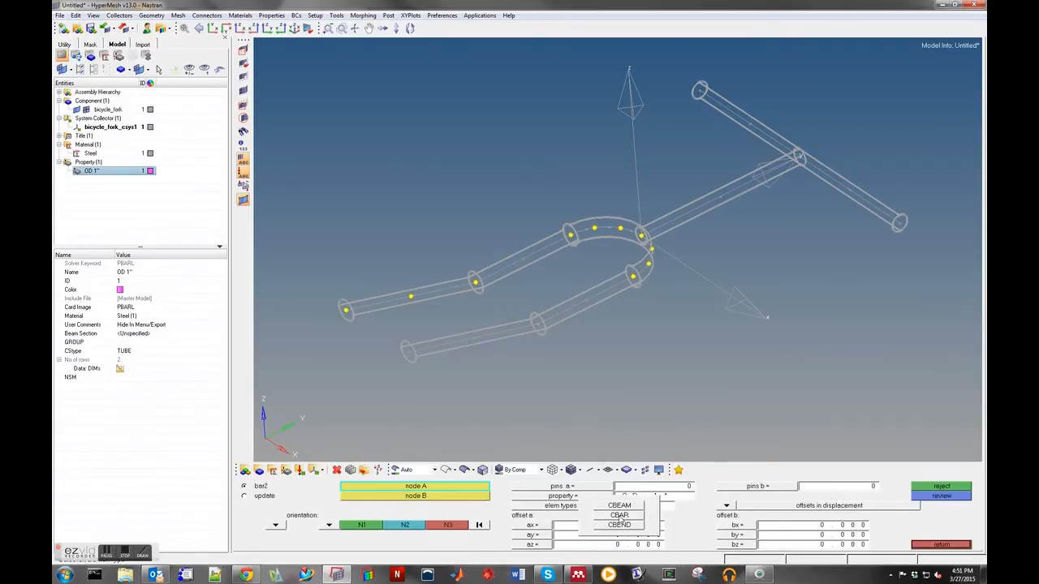
click(619, 517)
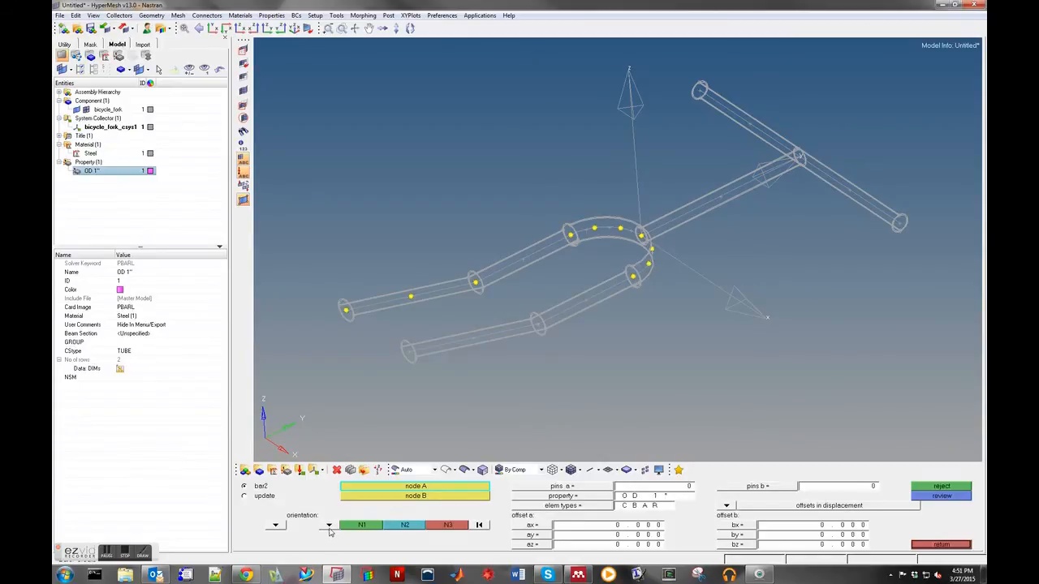
click(329, 527)
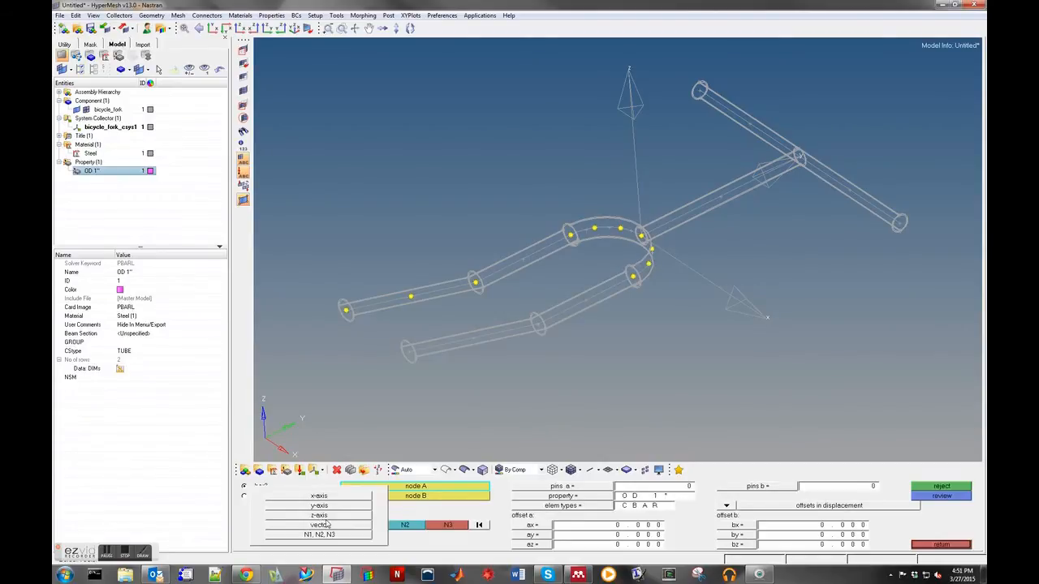
click(318, 516)
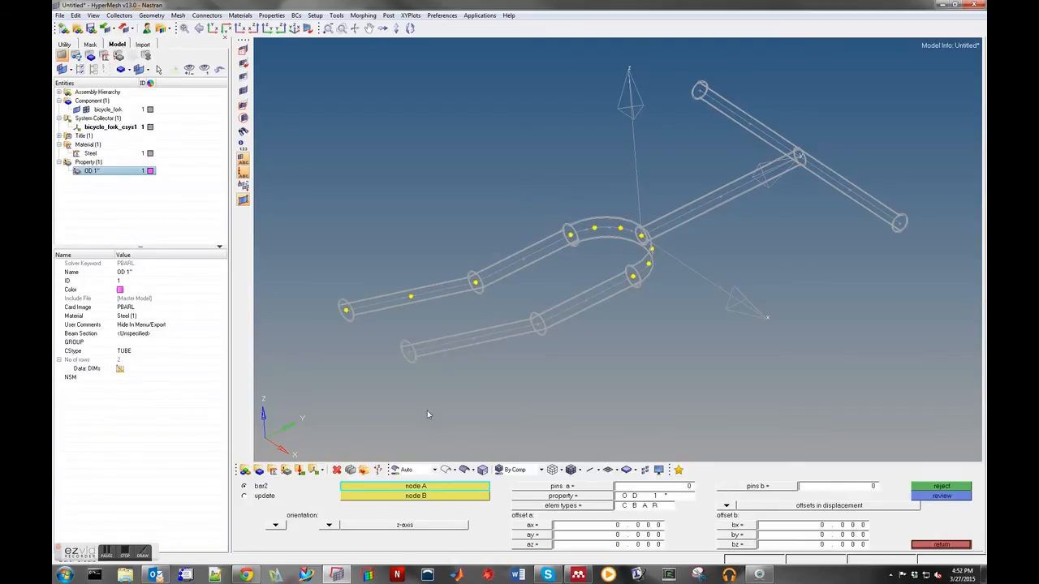
- Create two CBAR elements between the three nodes of the -X side leg's end tube
click(346, 310)
click(411, 297)
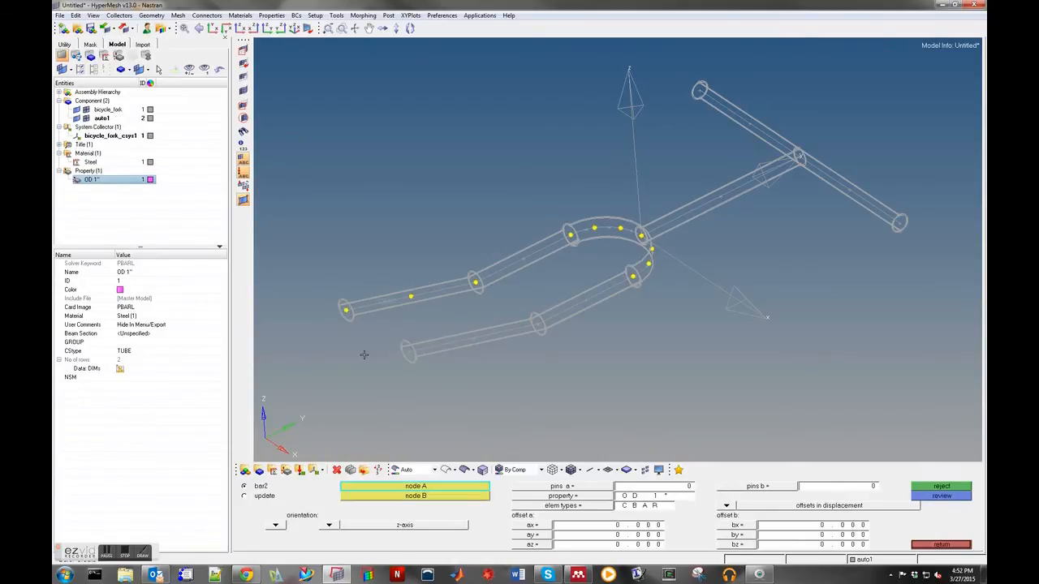
click(410, 297)
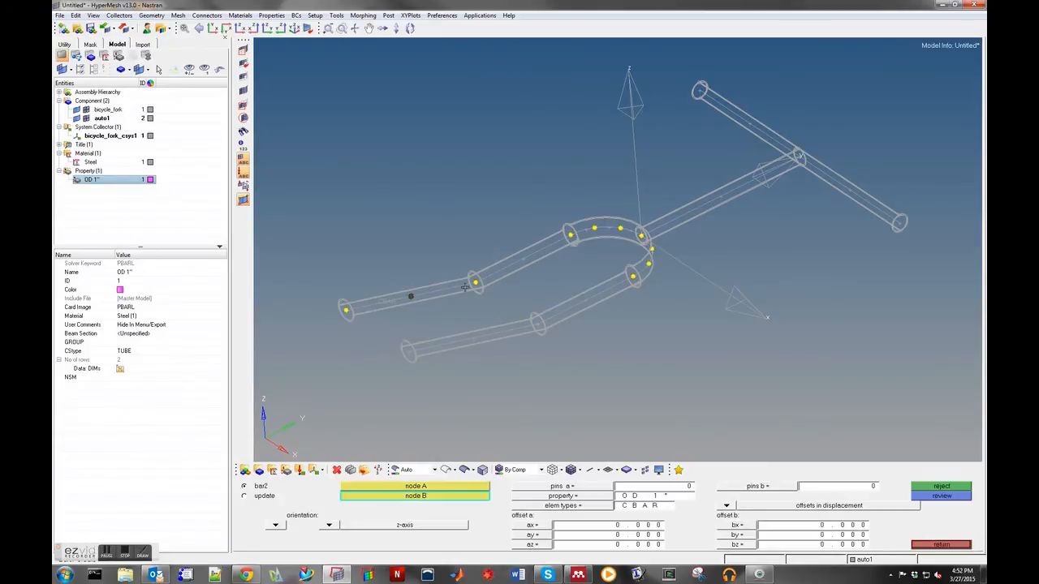
click(473, 282)
- Create CBAR elements from the end tube's inner node to the curved tube and between all consecutive nodes around the curve
click(567, 235)
click(569, 235)
click(595, 228)
click(595, 228)
click(619, 228)
click(619, 227)
click(641, 235)
click(640, 235)
click(651, 250)
click(651, 250)
click(649, 263)
click(648, 264)
click(634, 277)
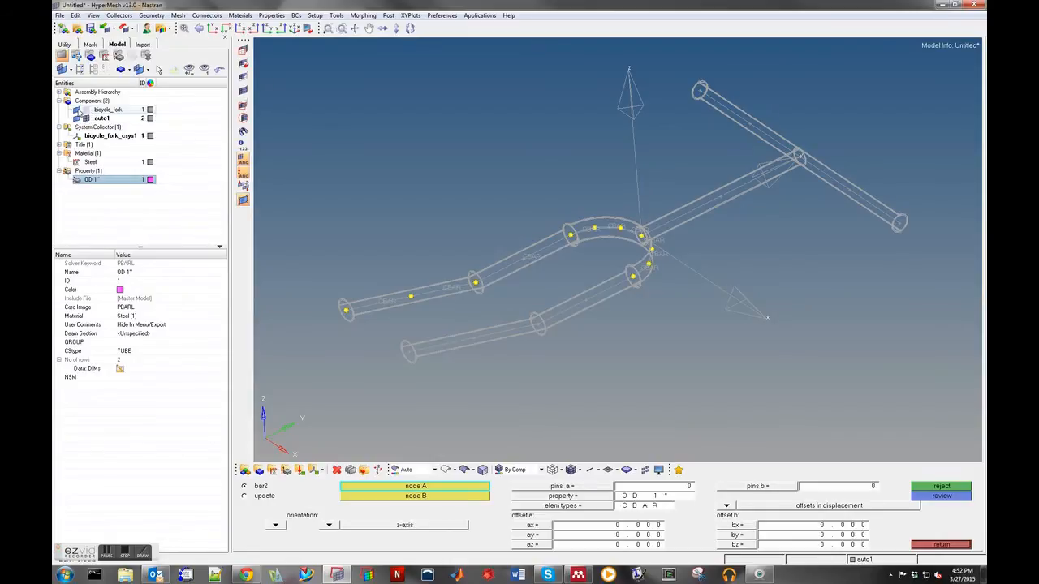
- Toggle the bicycle_fork component's display to compare it with the bar elements, leaving it hidden
click(79, 110)
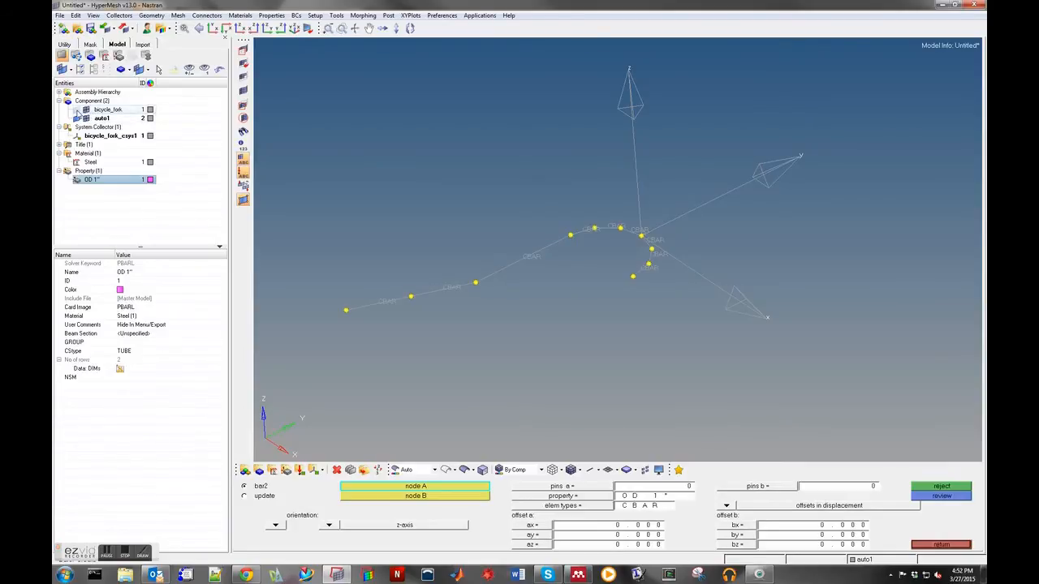
click(79, 110)
click(79, 110)
click(79, 111)
click(78, 110)
click(79, 110)
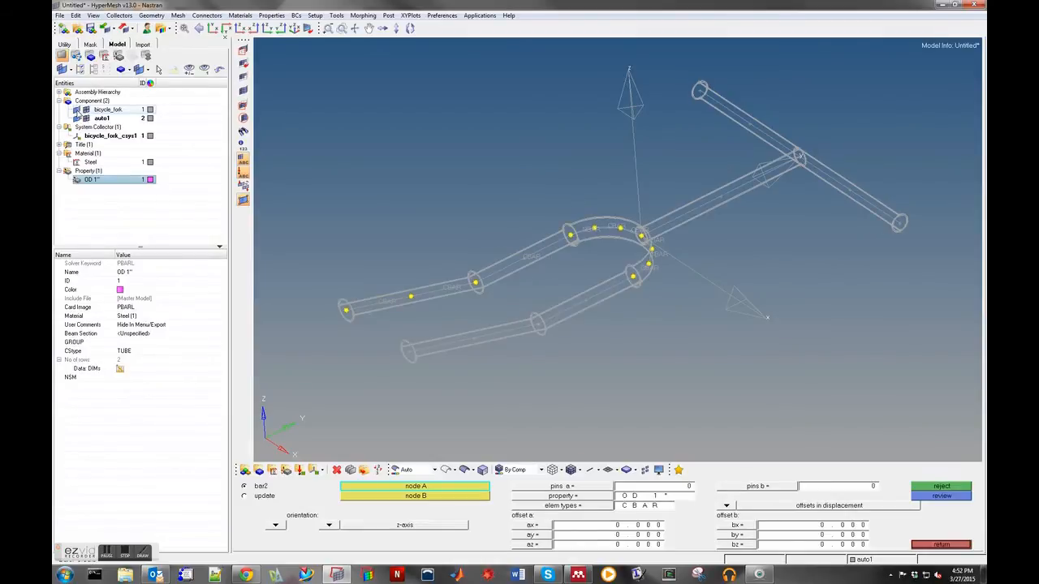
click(79, 111)
double_click(79, 110)
click(78, 110)
click(79, 110)
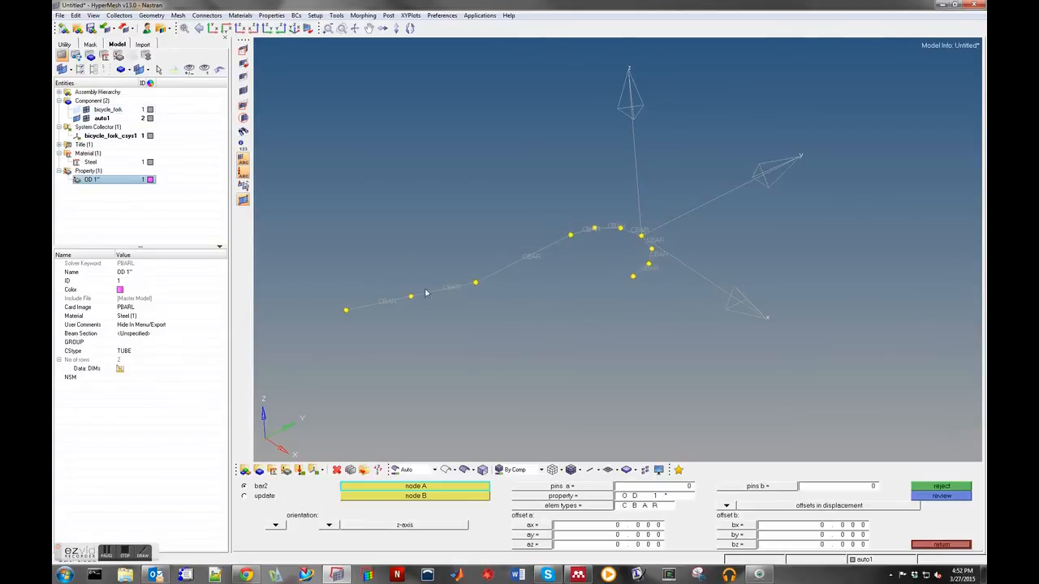
- Change the display color of the auto1 component to light blue
click(150, 120)
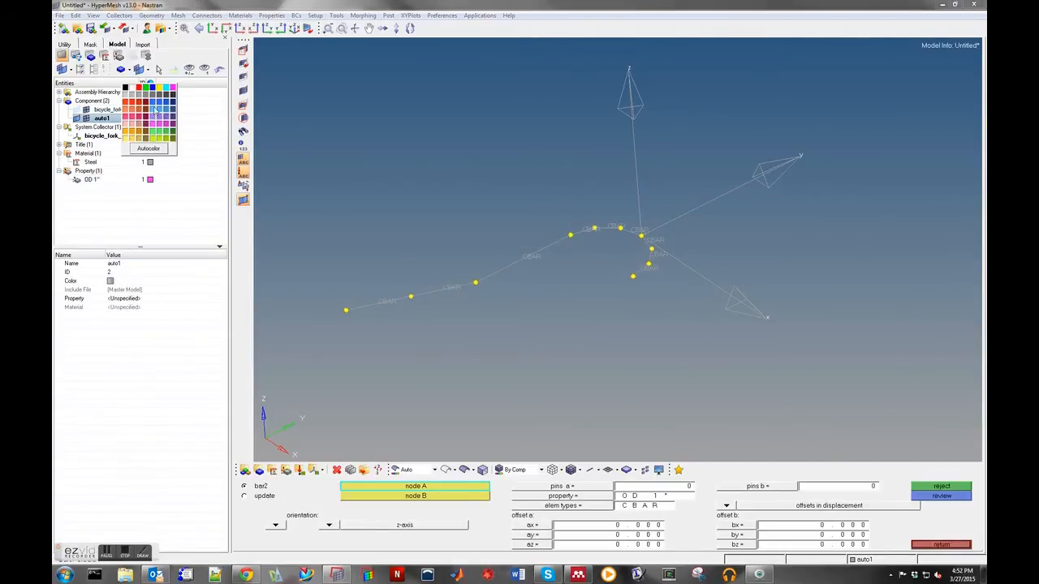
click(154, 109)
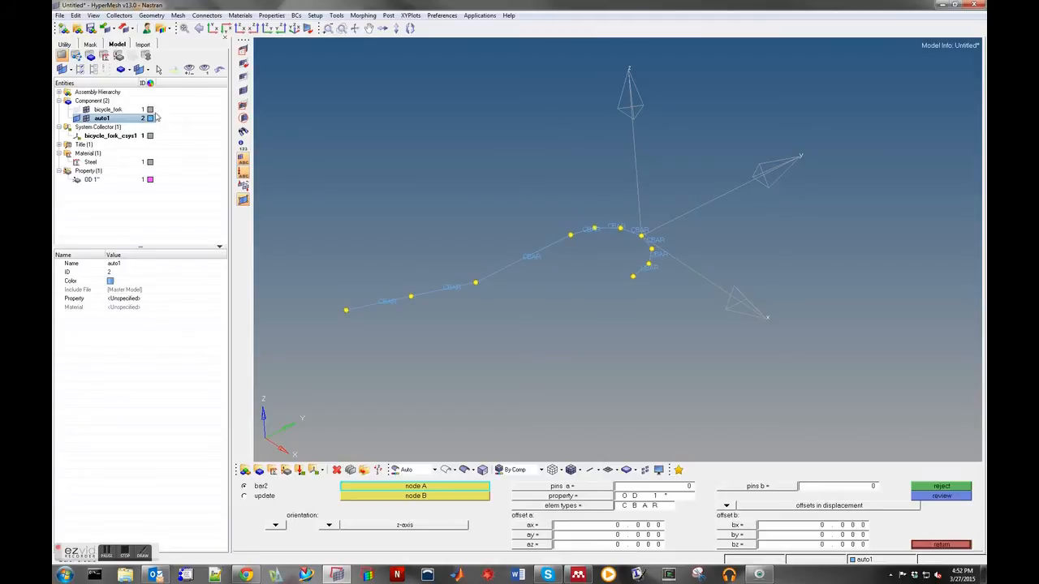
- Rename the auto1 component as fork mesh and leave the bar element creation
right_click(107, 120)
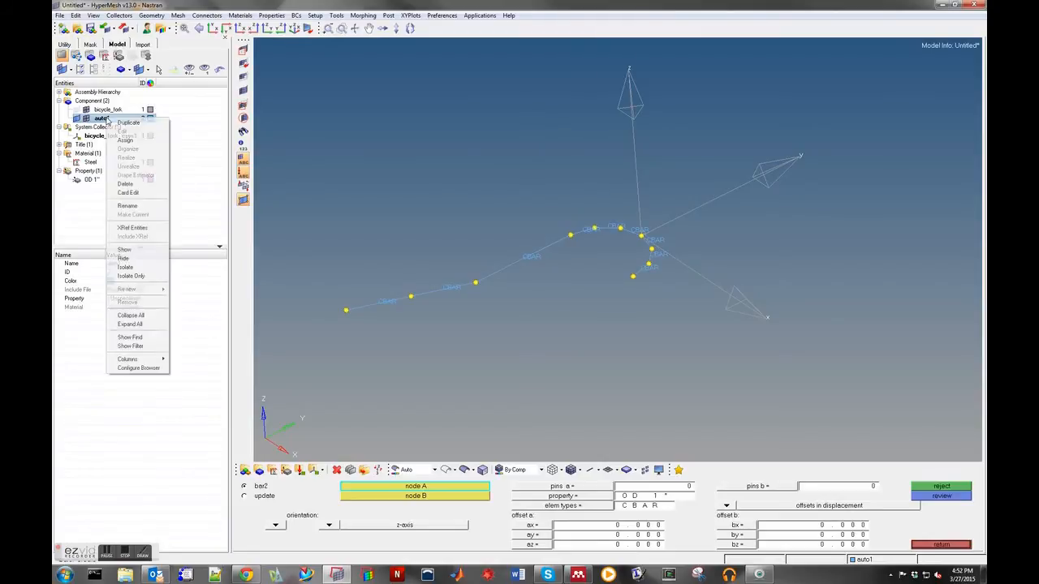
click(138, 205)
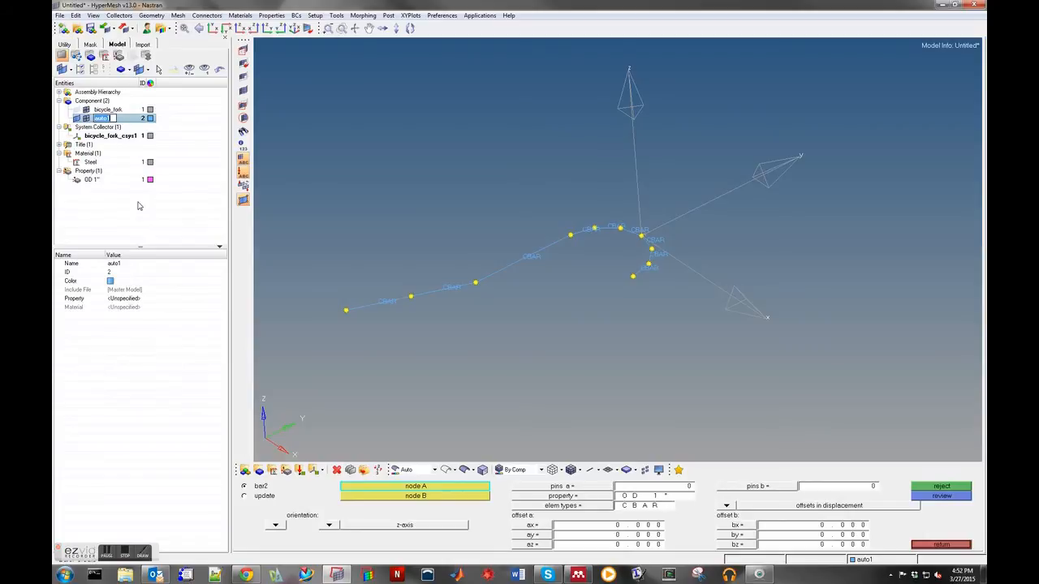
text(fork mesh)
key(Return)
click(941, 545)
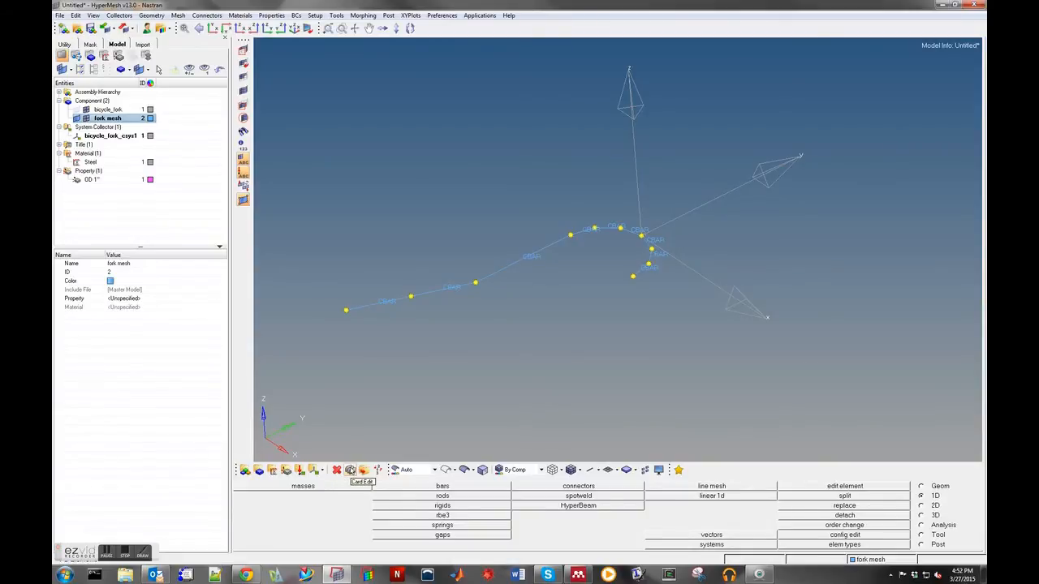
- Review the Nastran card of the outermost CBAR element on the end tube and toggle the bicycle_fork component's display
click(351, 471)
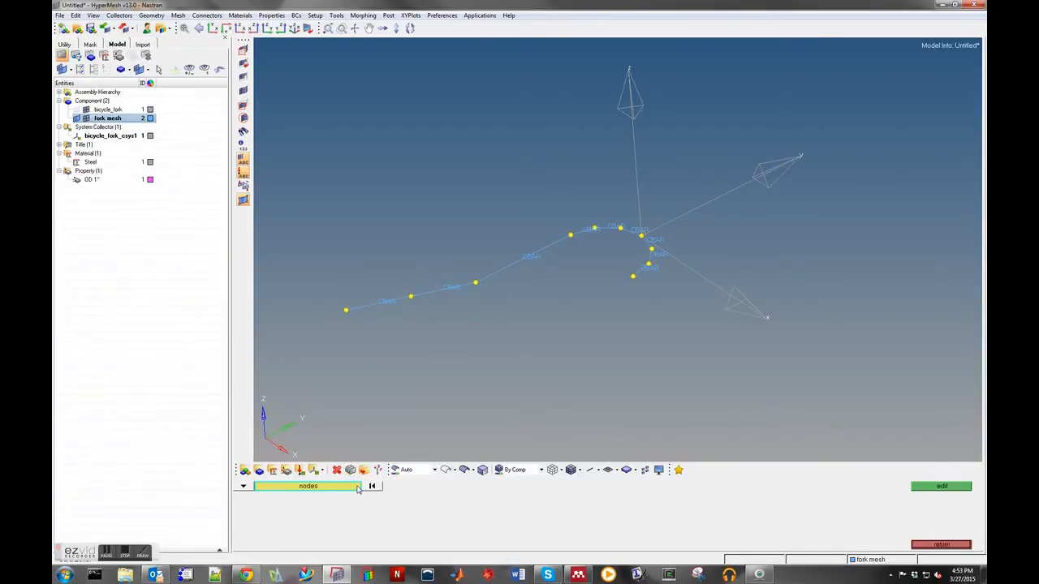
click(244, 486)
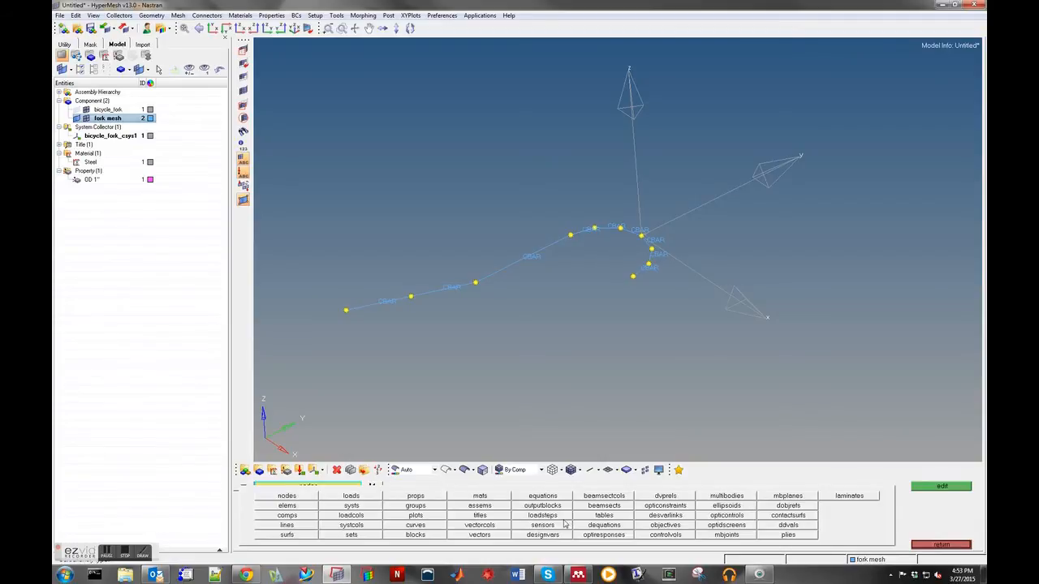
click(287, 506)
click(386, 303)
click(940, 486)
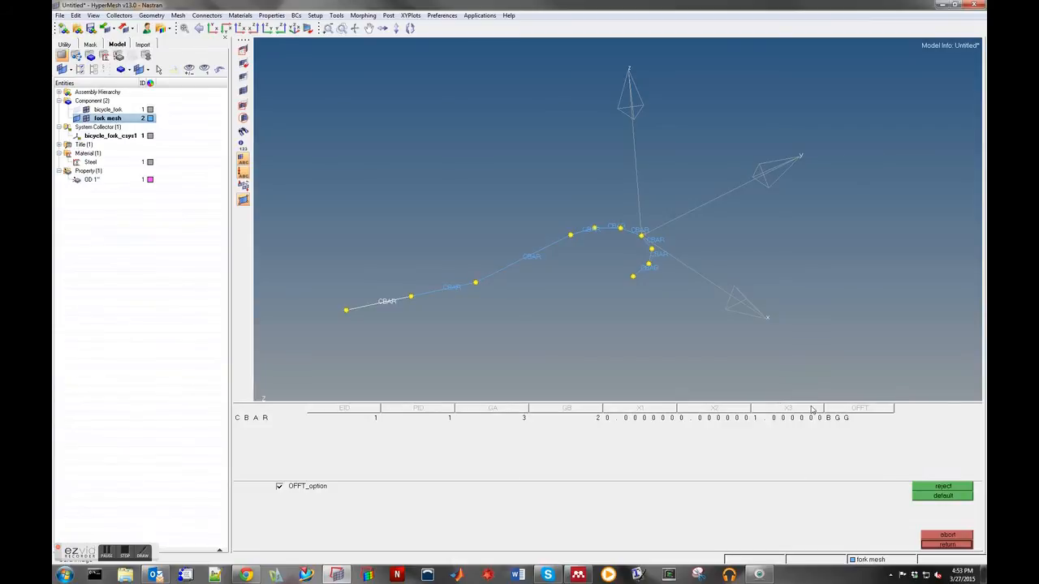
click(944, 545)
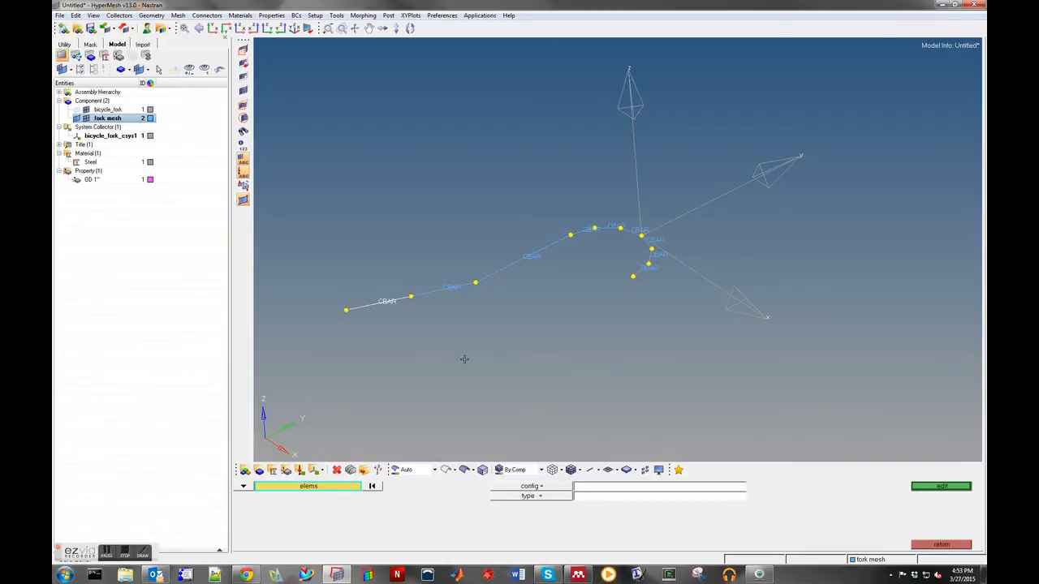
click(933, 545)
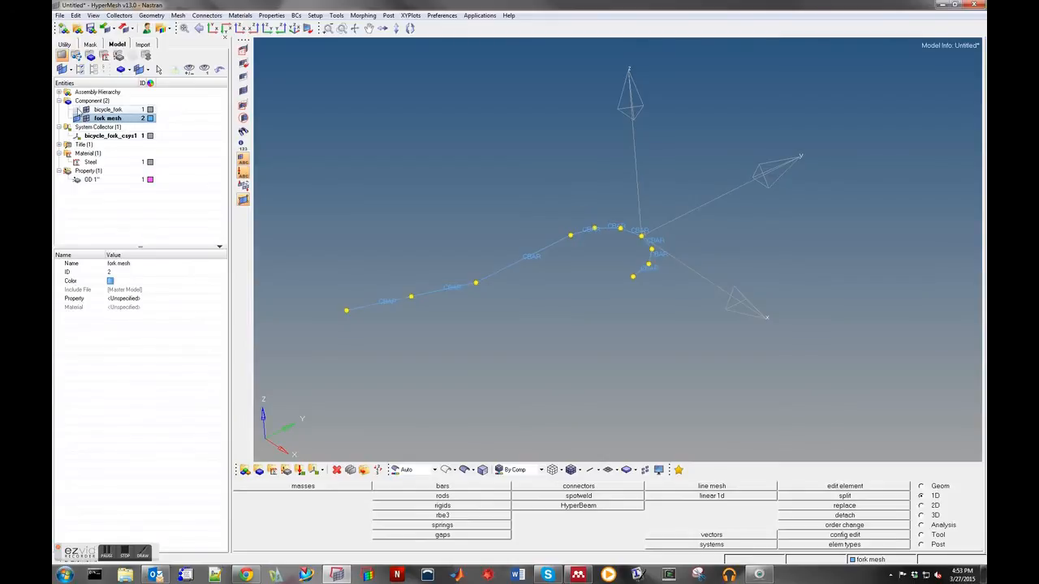
click(77, 109)
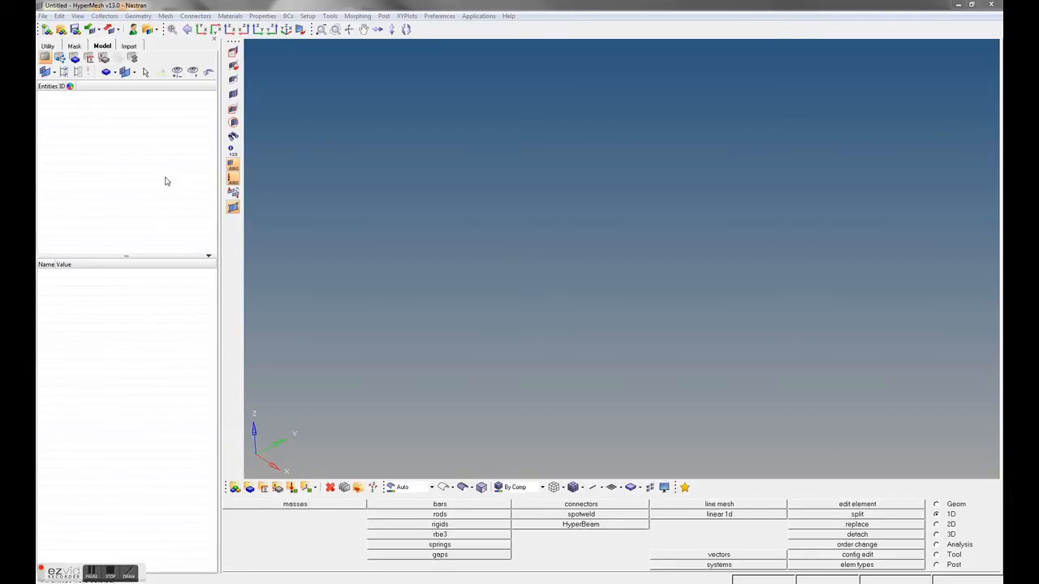
- Confirm Nastran as the HyperMesh user profile in the new session
click(437, 6)
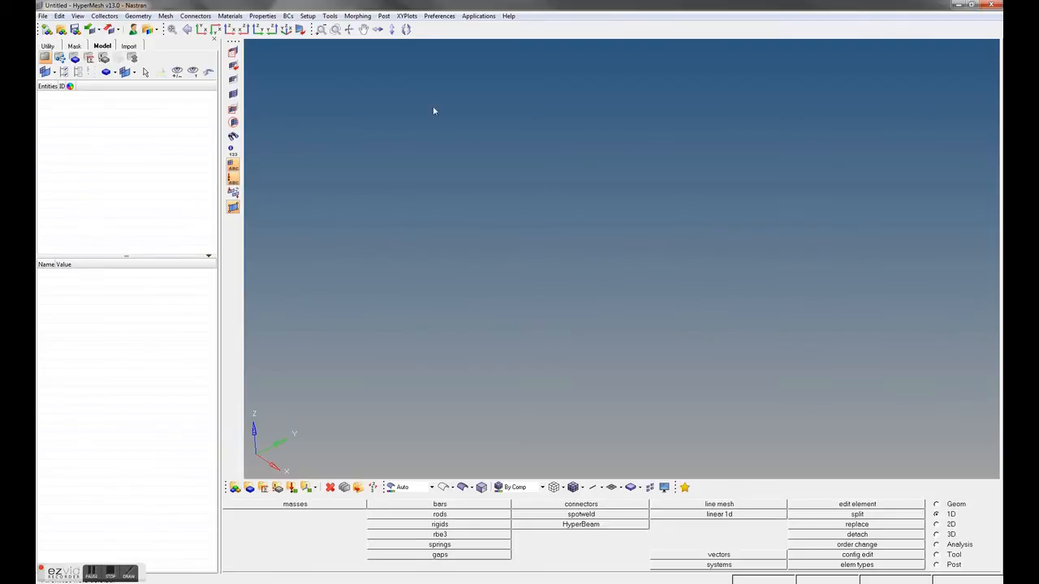
click(439, 17)
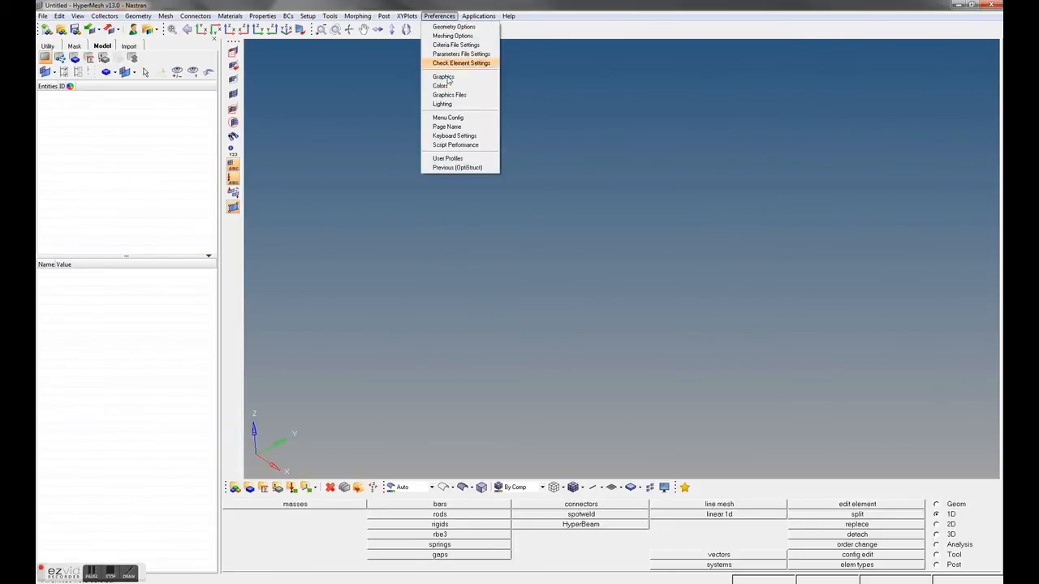
click(446, 159)
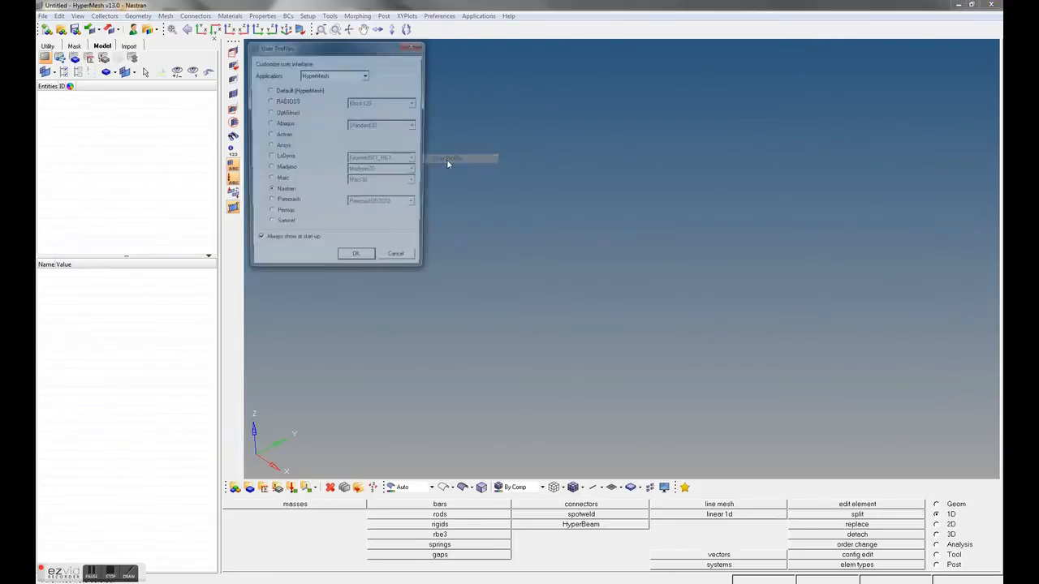
click(355, 262)
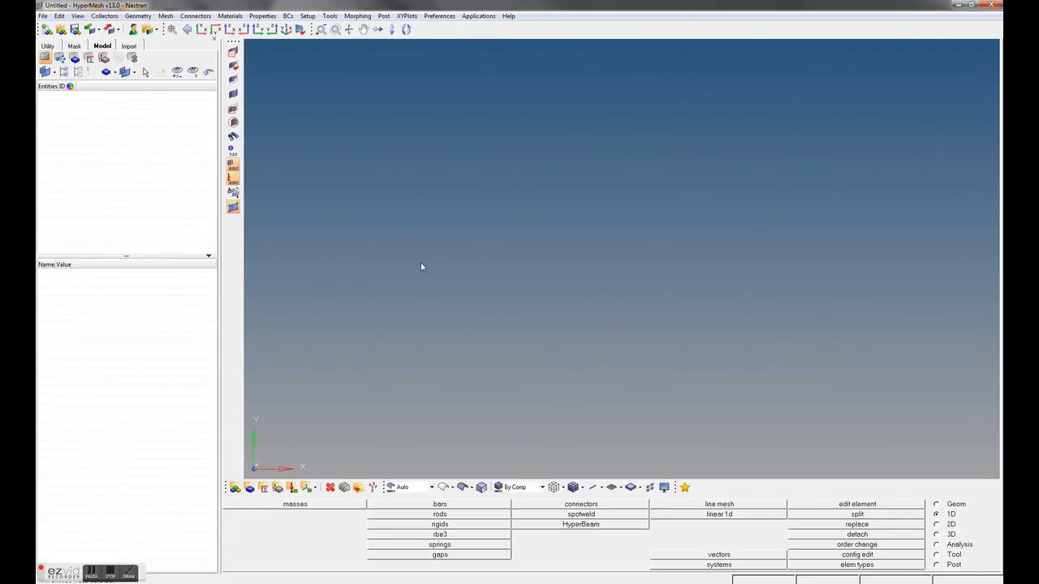
- Start a geometry import with UG as the file type
click(42, 15)
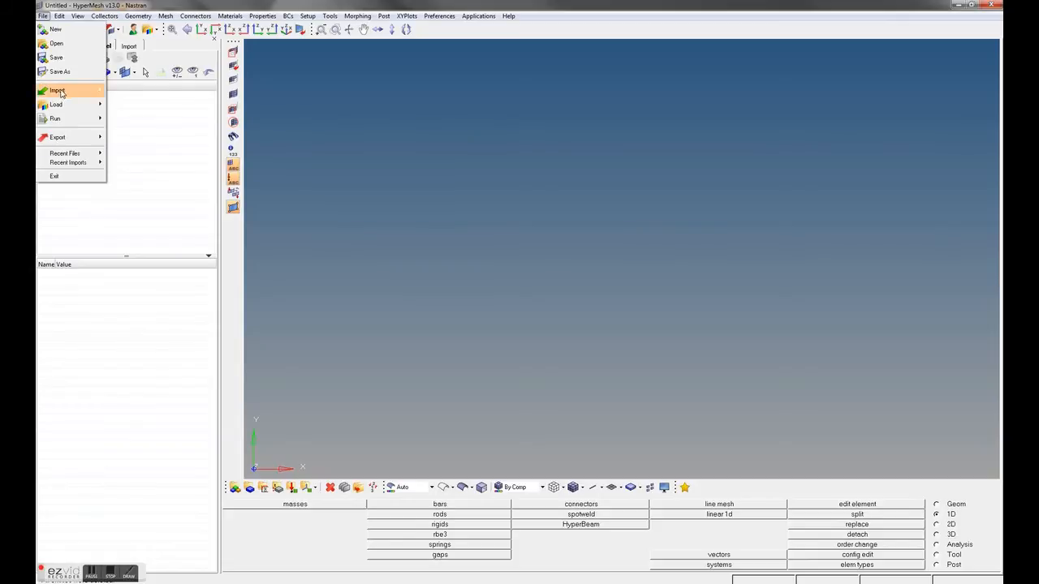
mouse_move(85, 90)
click(124, 119)
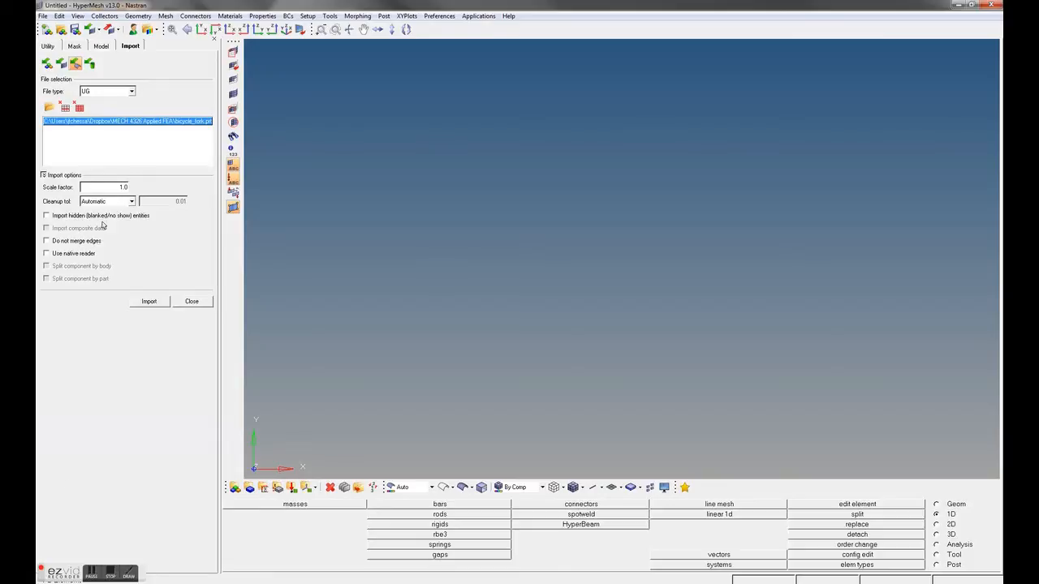
click(112, 92)
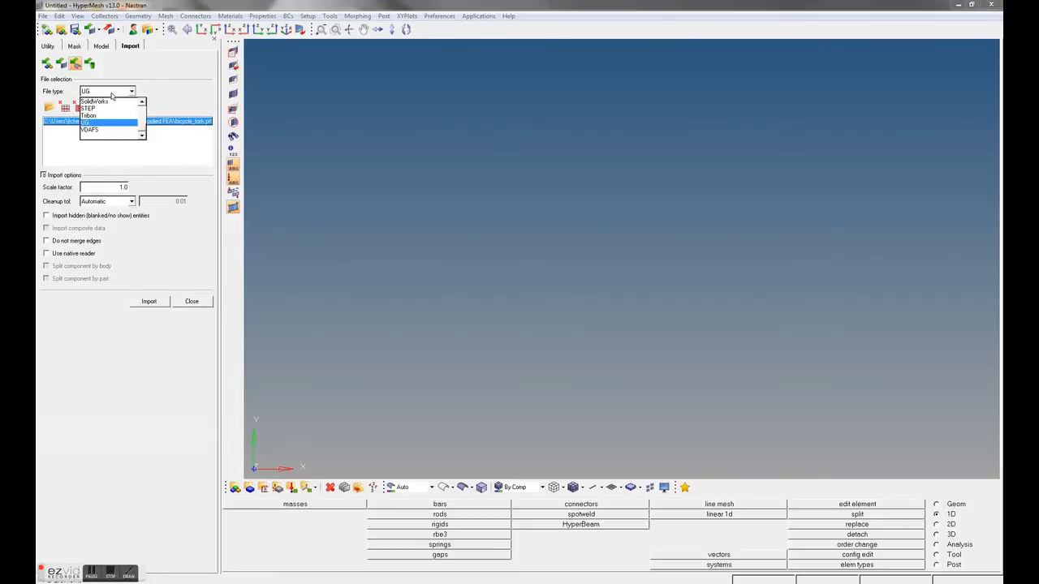
click(96, 125)
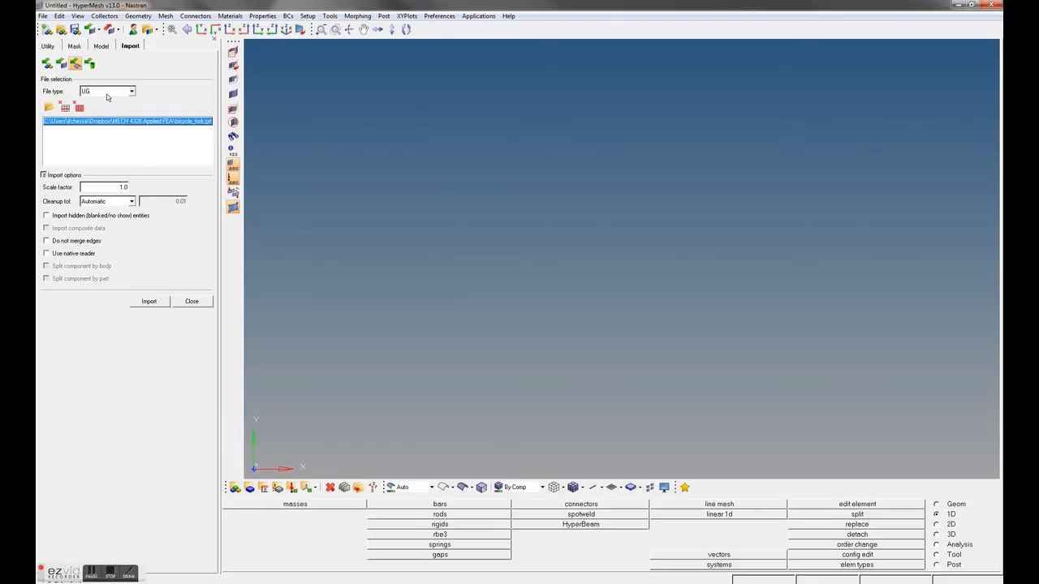
- Try IGES as the import file type and return to UG
click(107, 95)
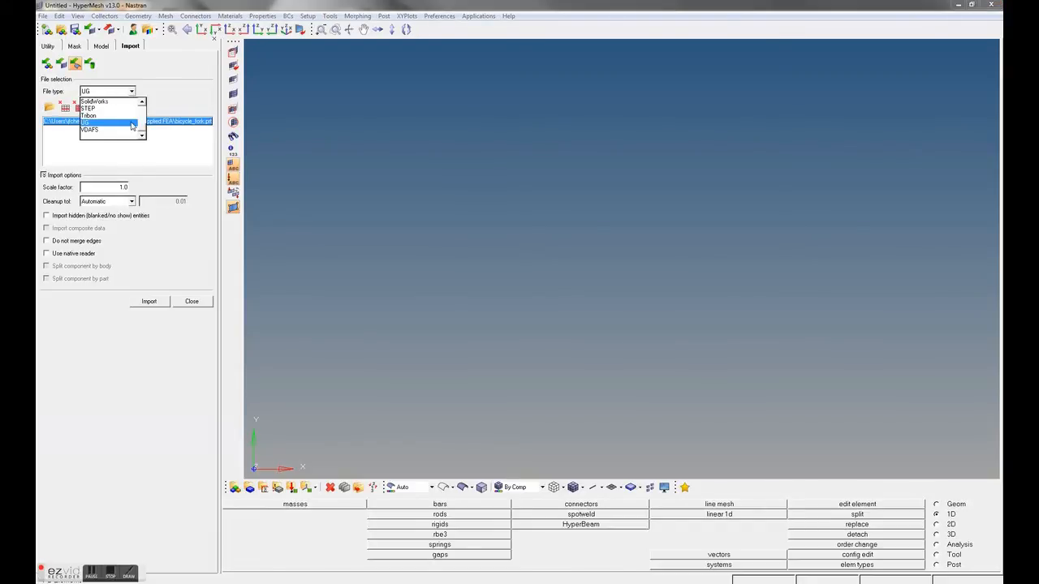
scroll(105, 105, up, 2)
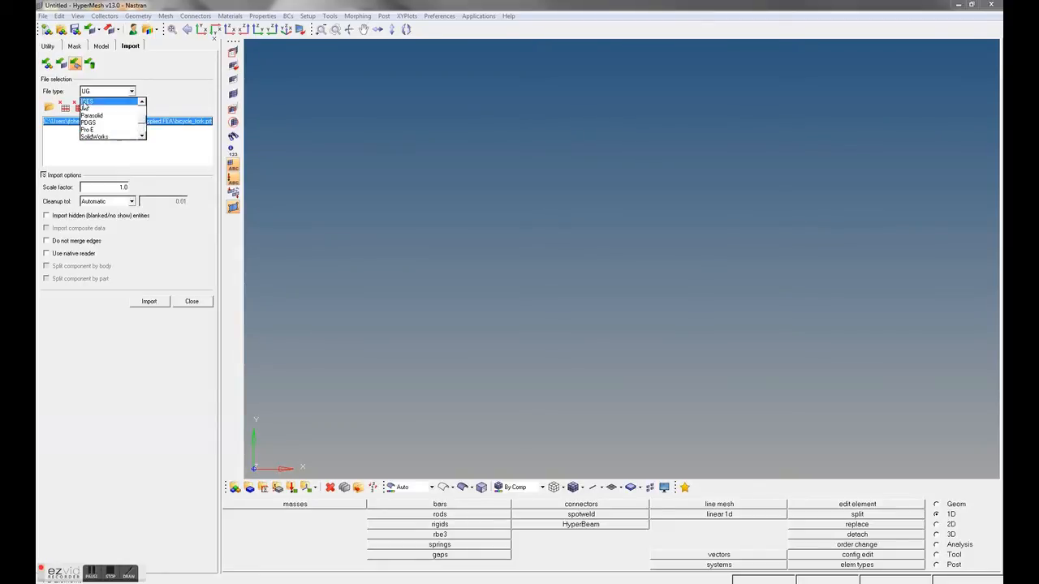
click(87, 101)
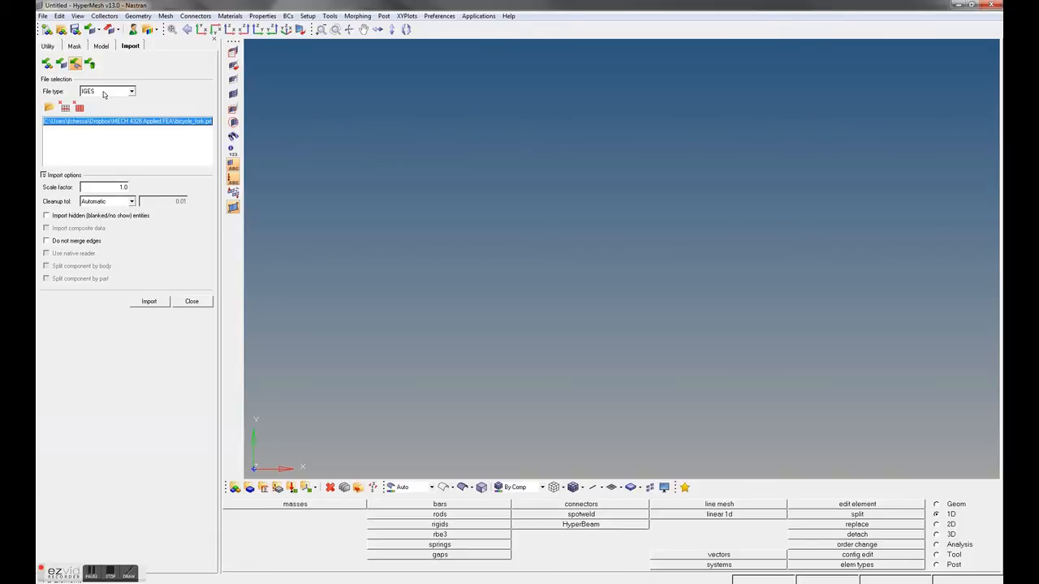
click(104, 95)
scroll(141, 125, up, 1)
scroll(141, 126, down, 3)
click(95, 123)
click(48, 107)
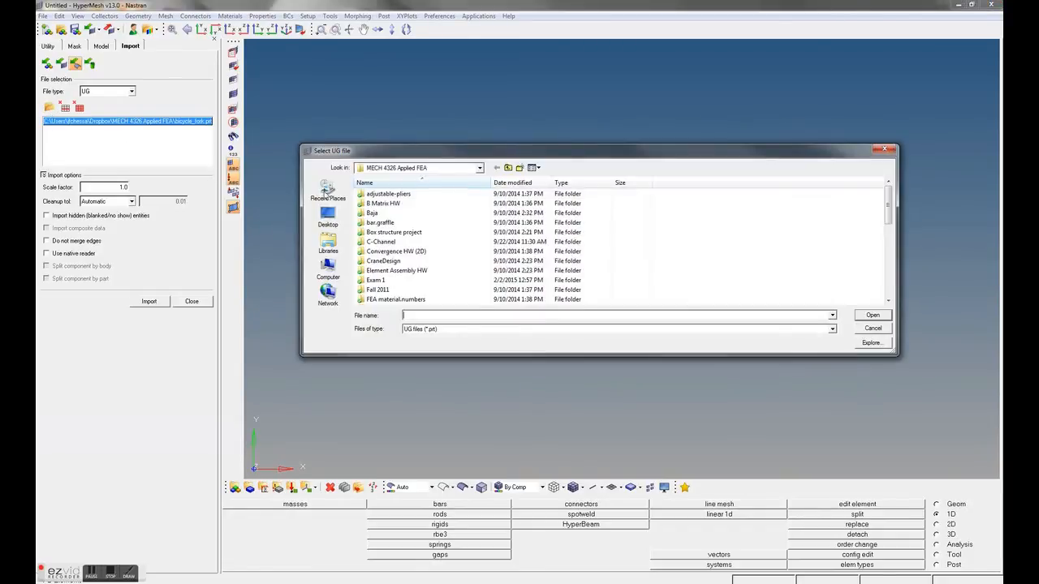
drag(409, 152, 392, 142)
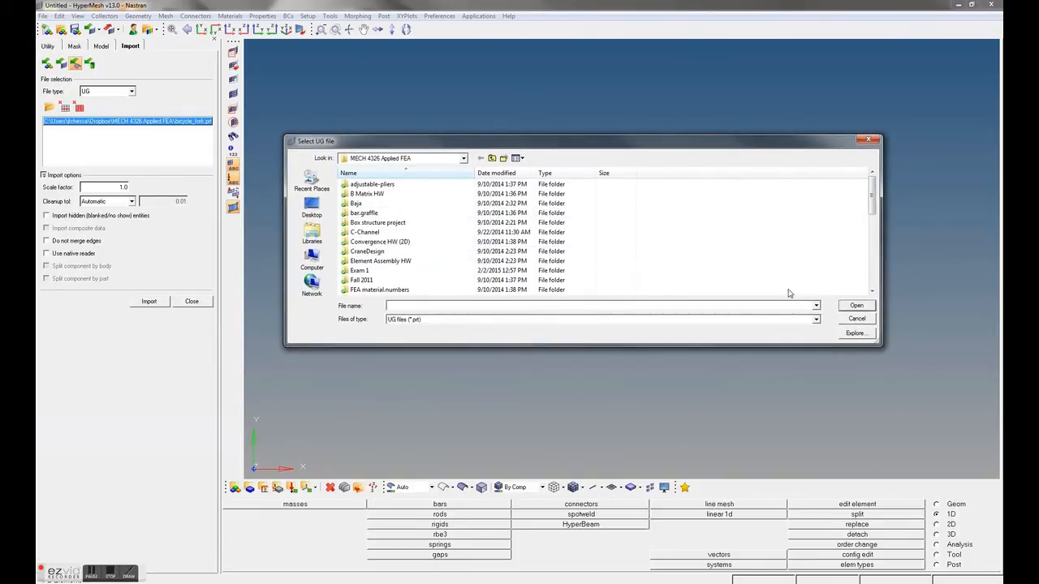
click(857, 319)
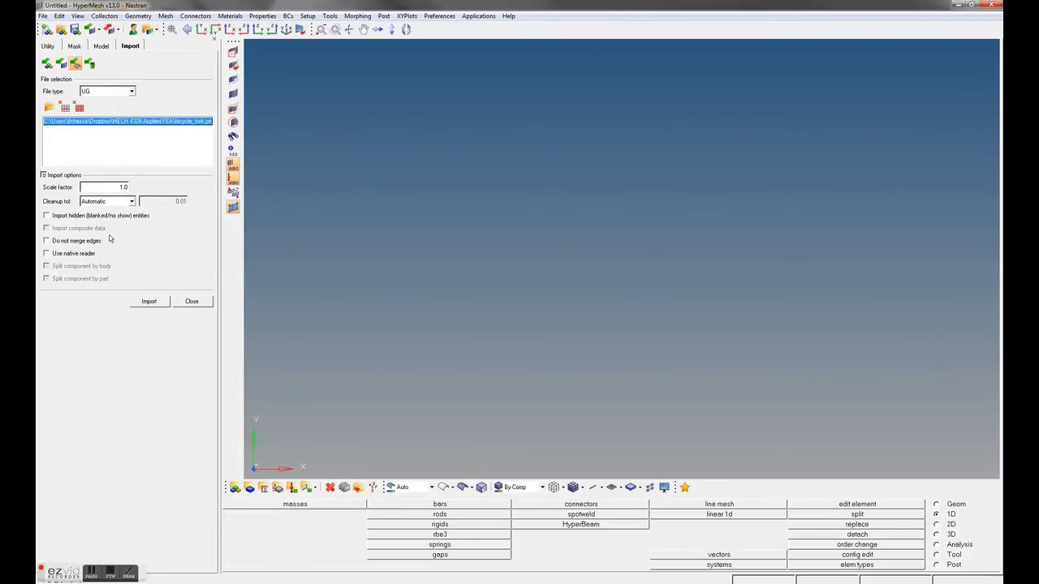
- Import the bicycle_fork.prt geometry and enlarge the entity list in the model browser
click(153, 302)
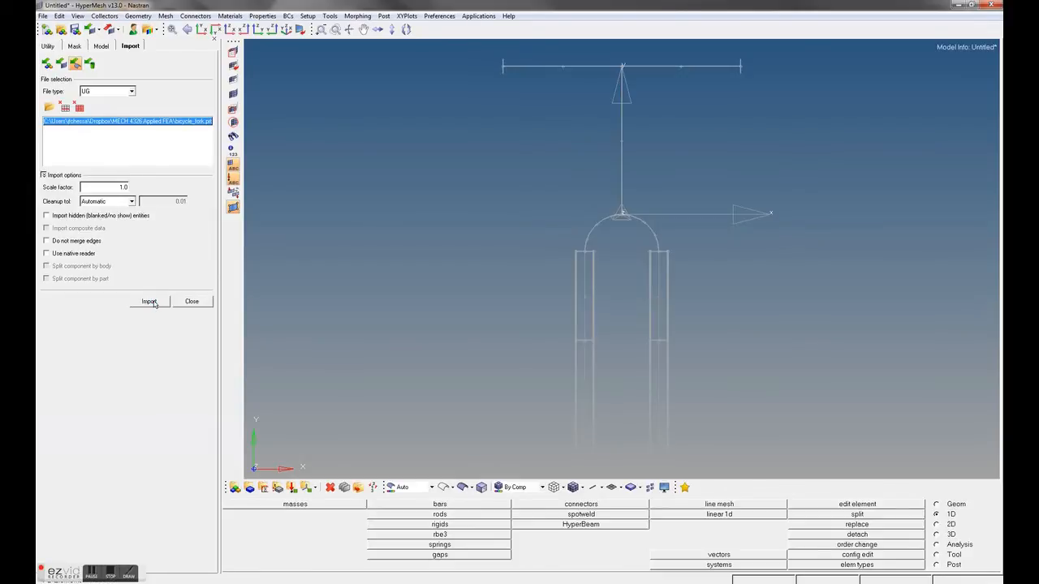
ctrl+drag(476, 348, 476, 348)
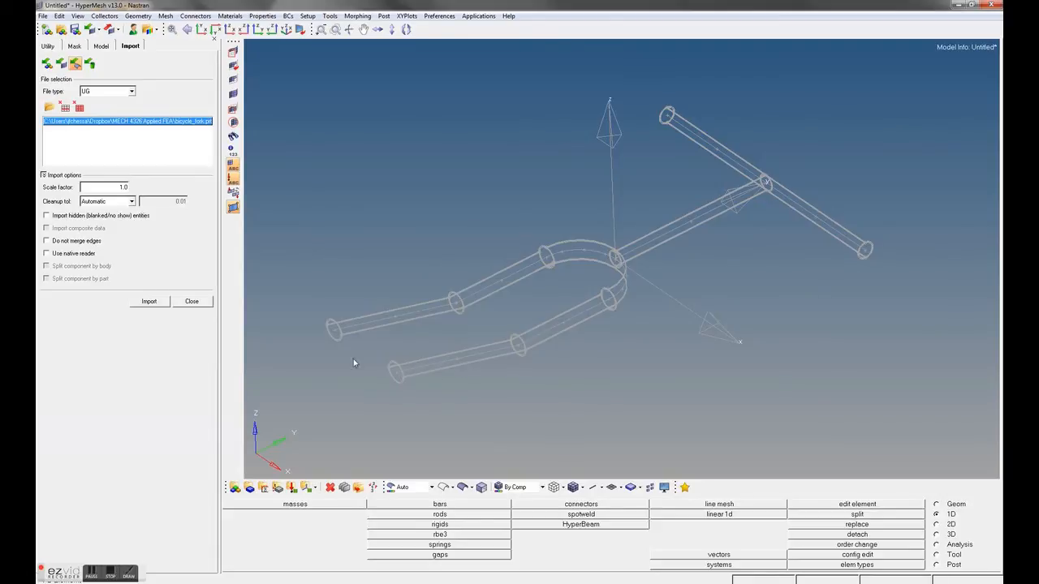
click(100, 47)
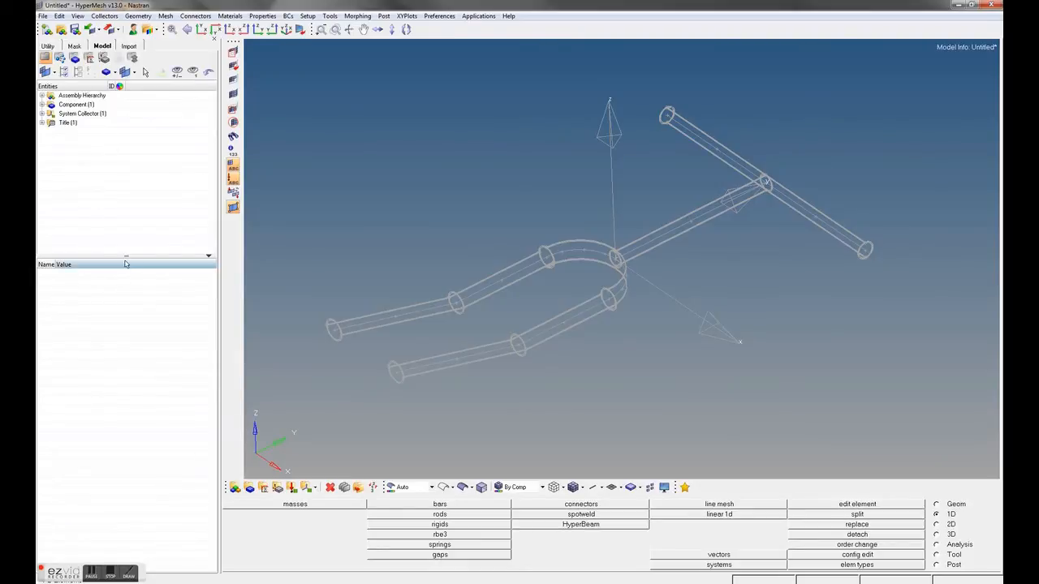
drag(127, 256, 114, 354)
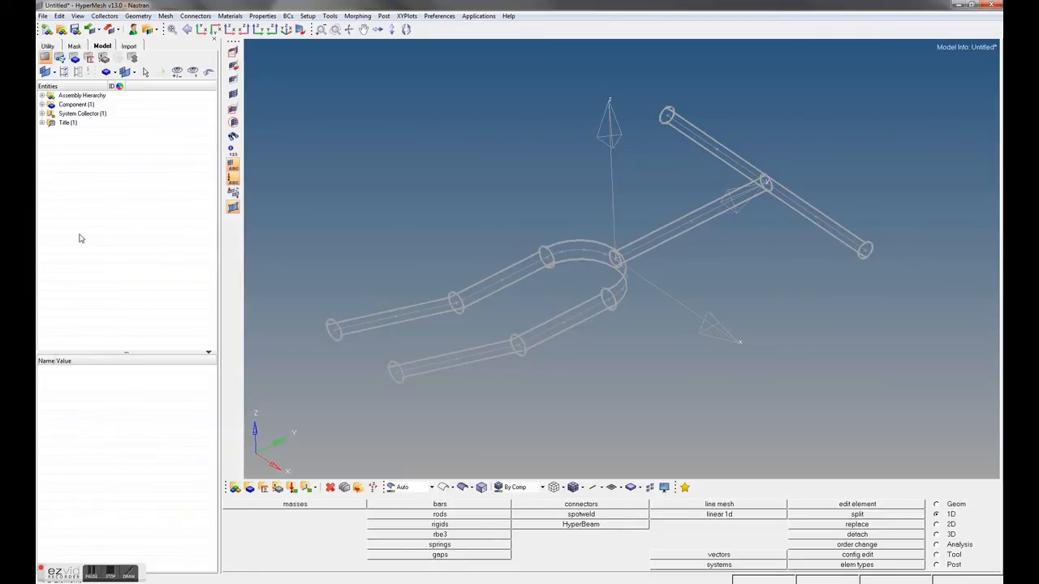
- Create a new material named steel with the MAT1 card image
right_click(70, 152)
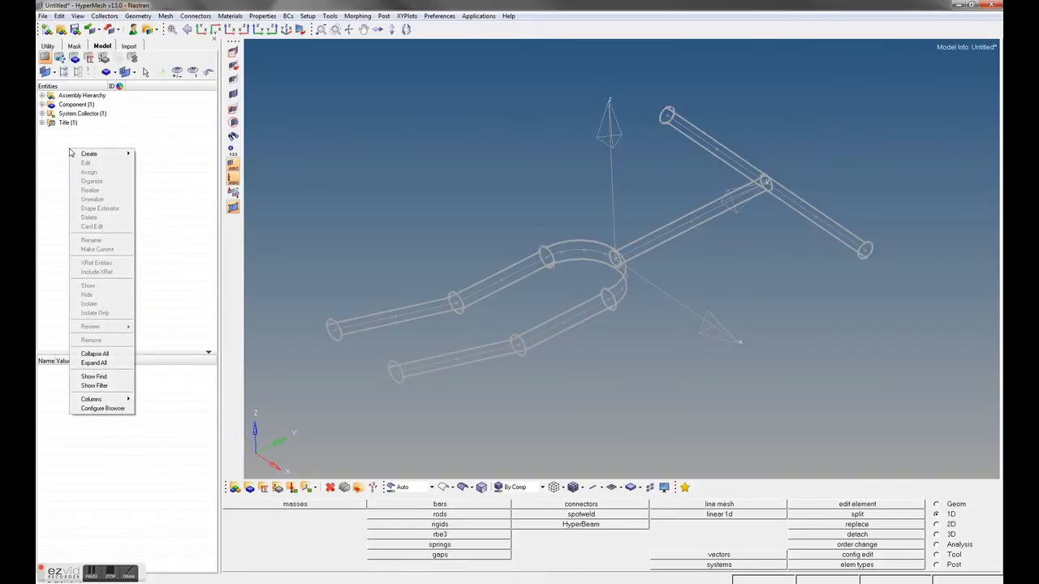
click(63, 141)
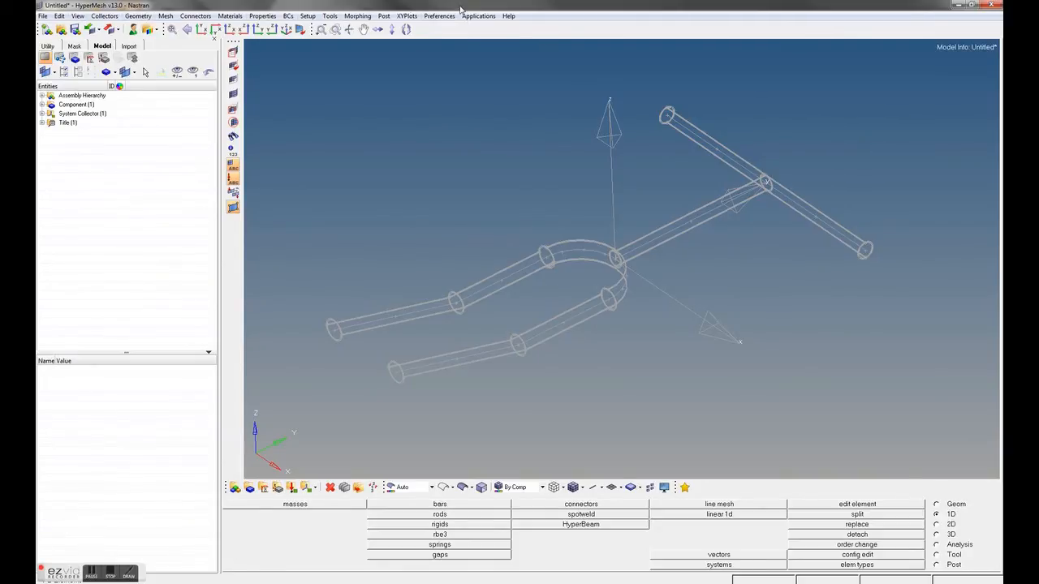
right_click(82, 173)
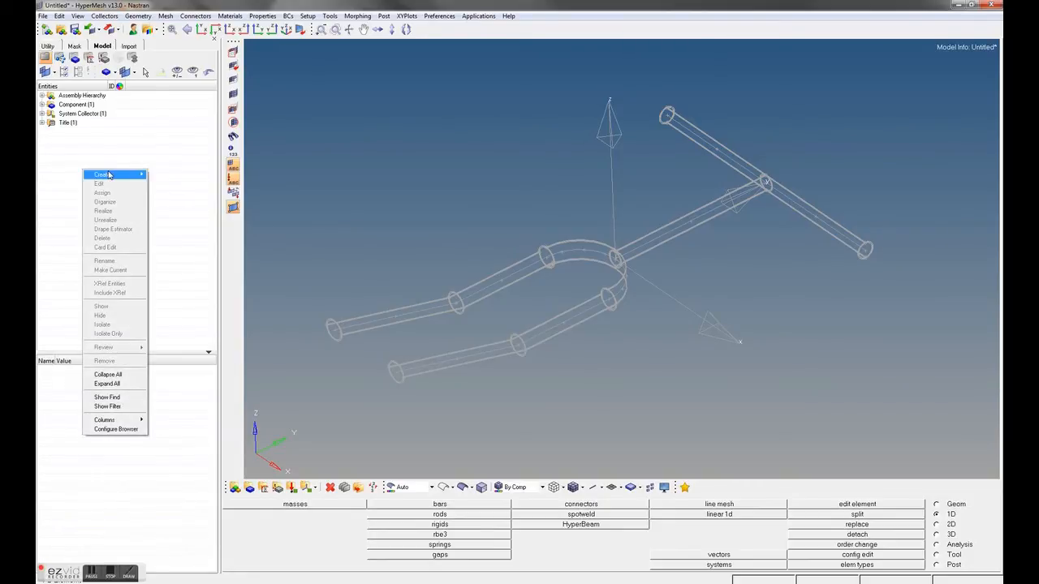
mouse_move(109, 174)
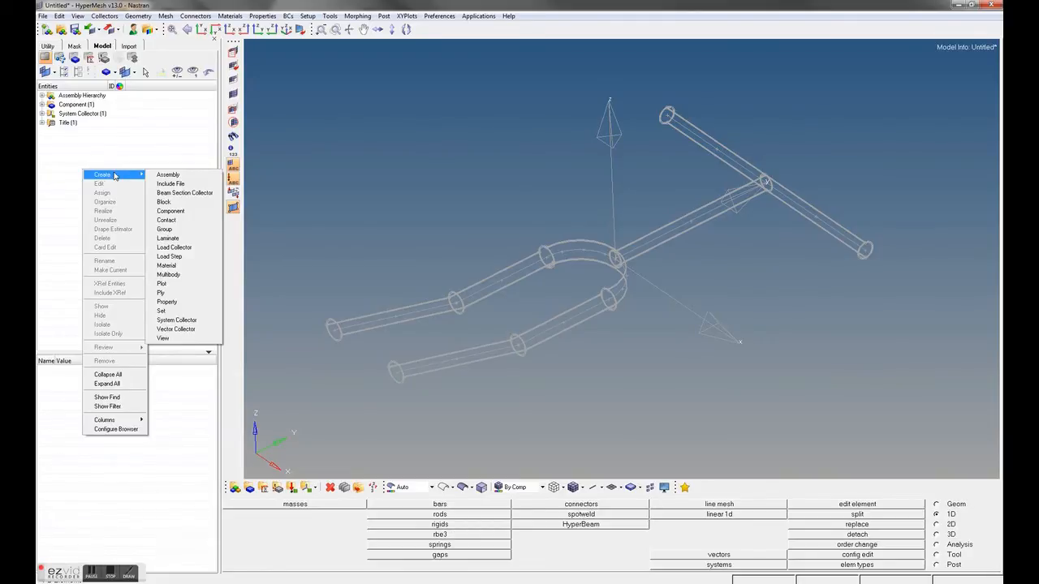
click(170, 265)
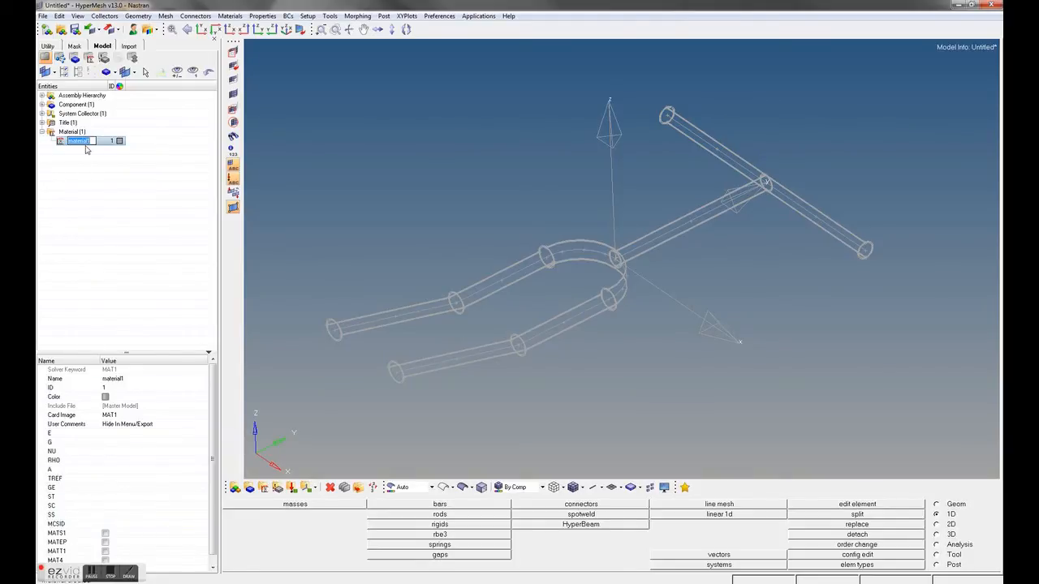
text(stee)
text(l)
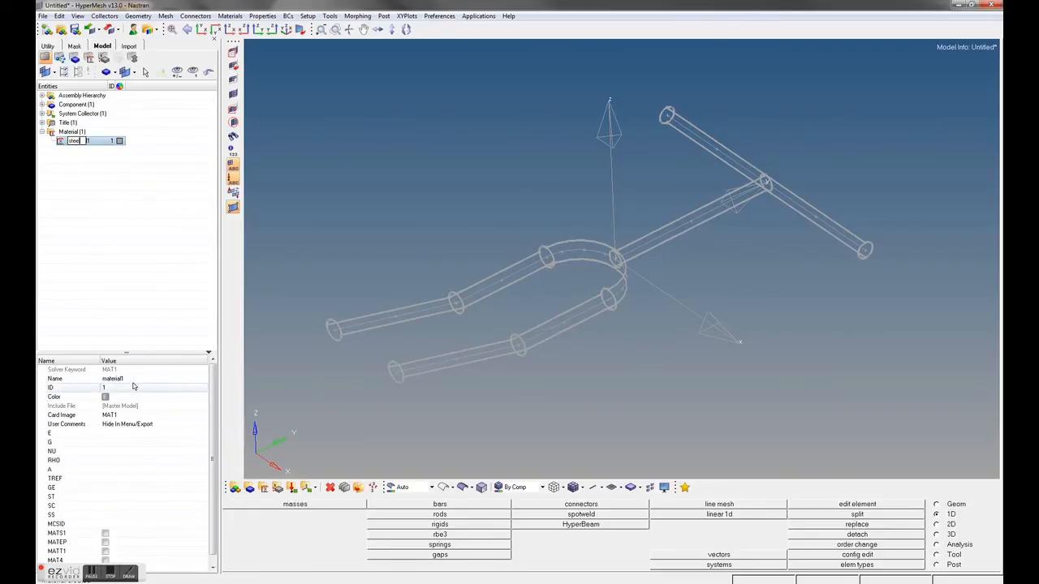
- Set the steel material's elastic modulus E to 30e6 and its Poisson's ratio NU to .29
click(118, 434)
click(118, 435)
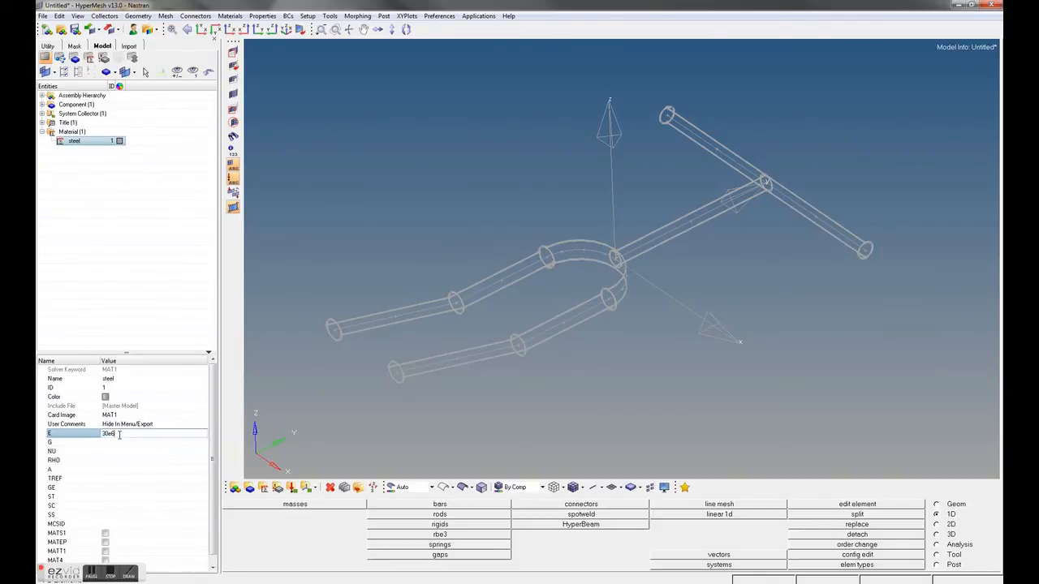
click(120, 452)
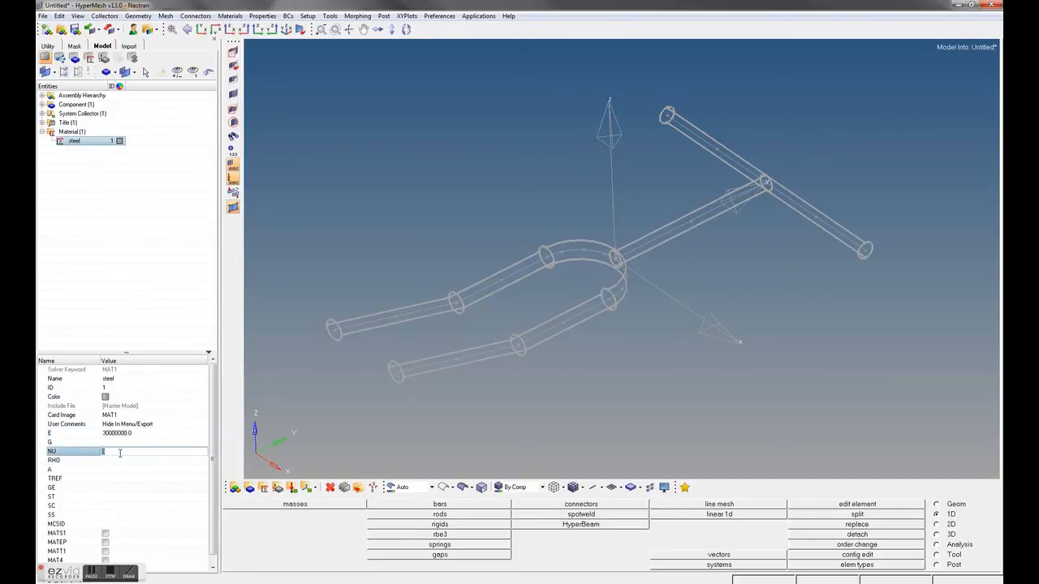
text(.29)
key(Return)
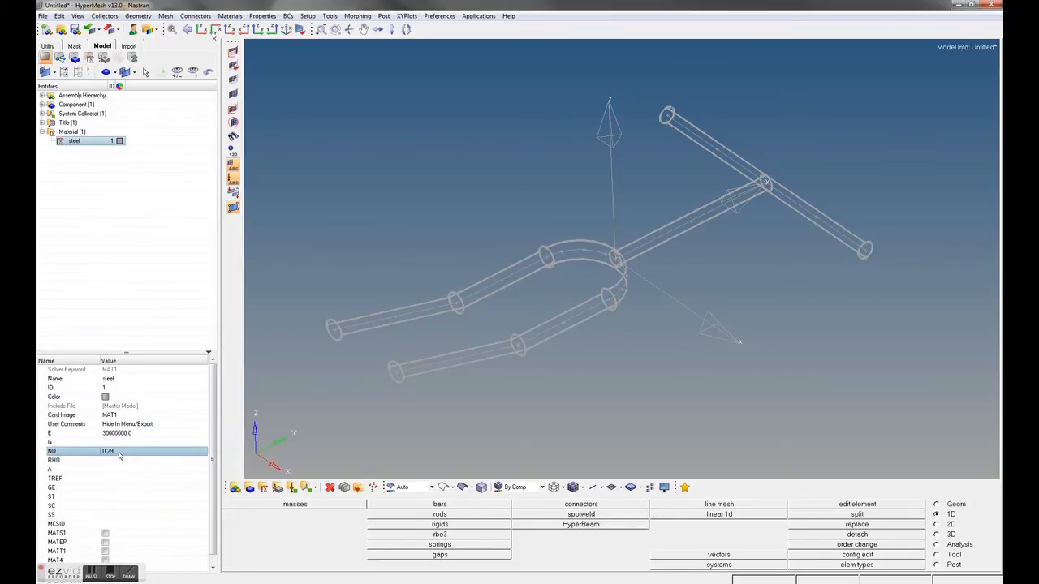
- Open the steel material's MAT1 card for editing
click(74, 134)
click(75, 142)
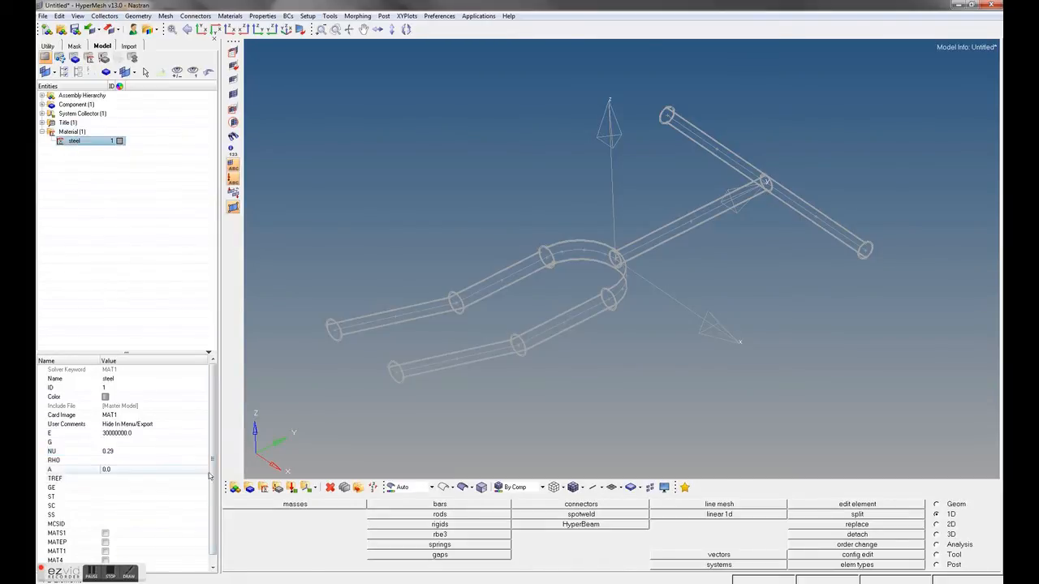
scroll(172, 544, down, 1)
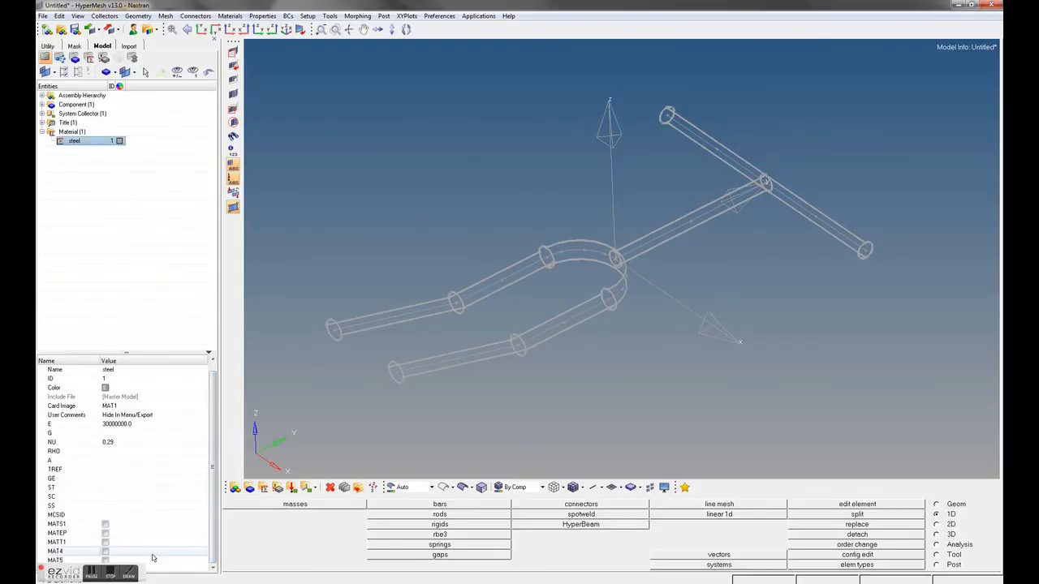
click(58, 489)
click(68, 452)
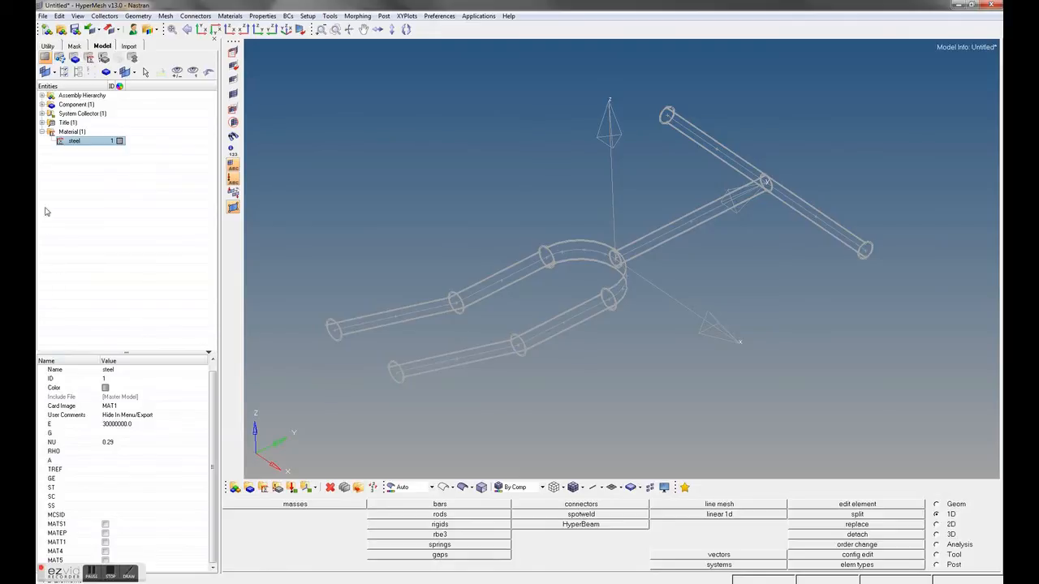
right_click(76, 143)
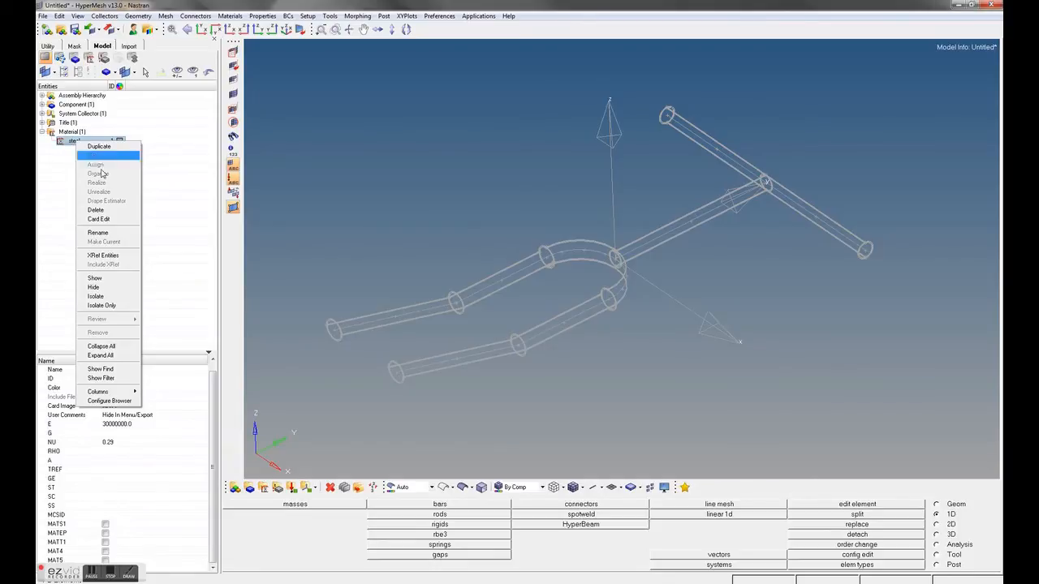
click(99, 219)
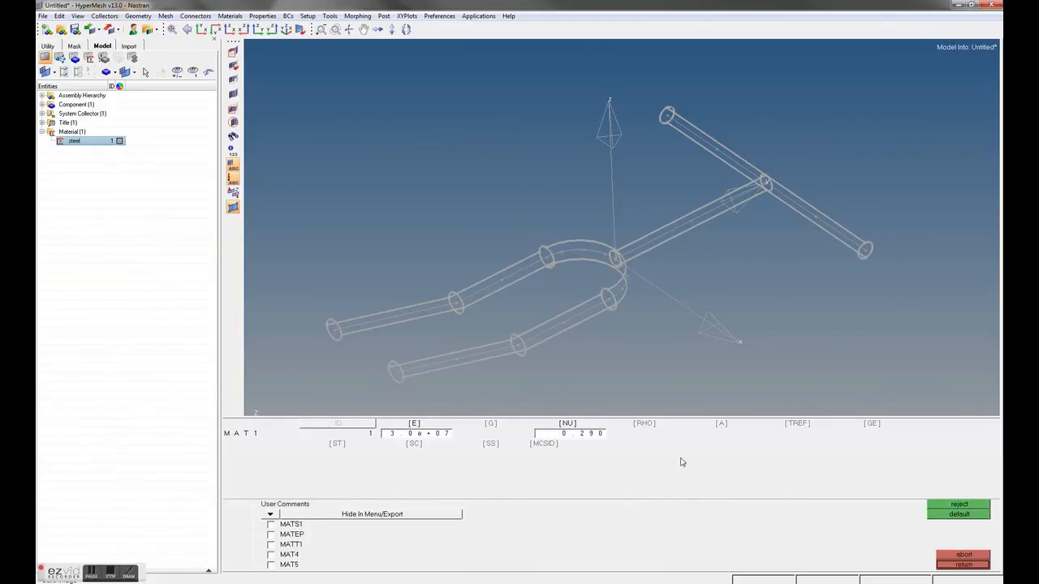
- Set the steel card's stress limits ST and SC to 60e3 and SS to 30e3, and close the card
click(337, 445)
text(6)
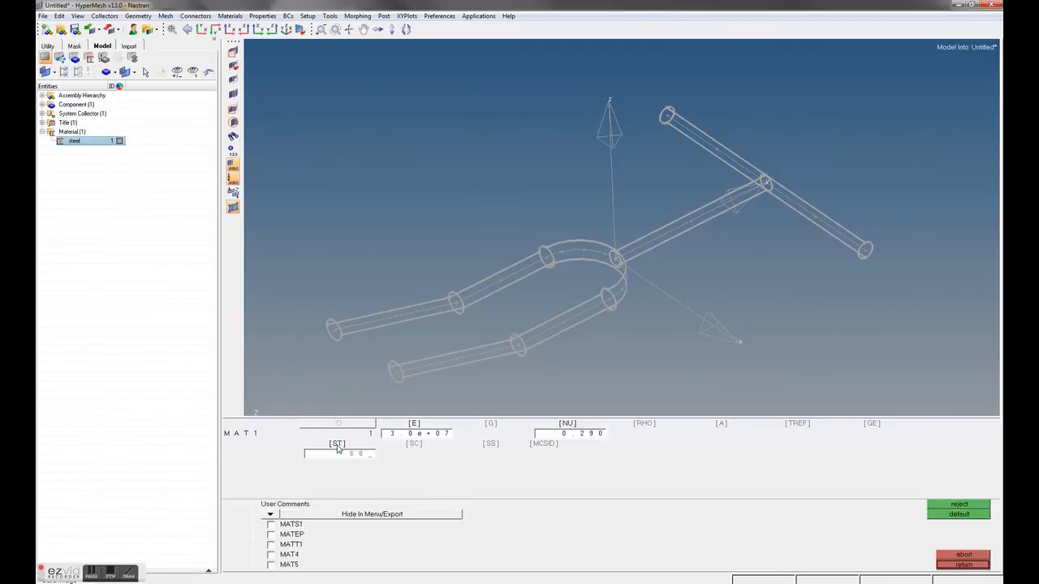
text(.0e+04)
key(Return)
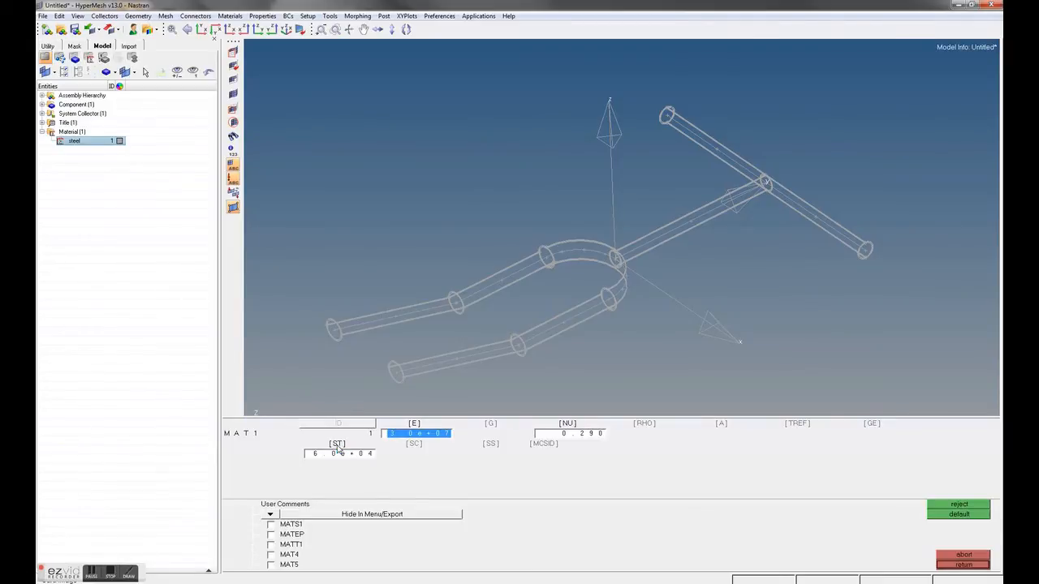
click(415, 445)
text(6)
text(.0e+04)
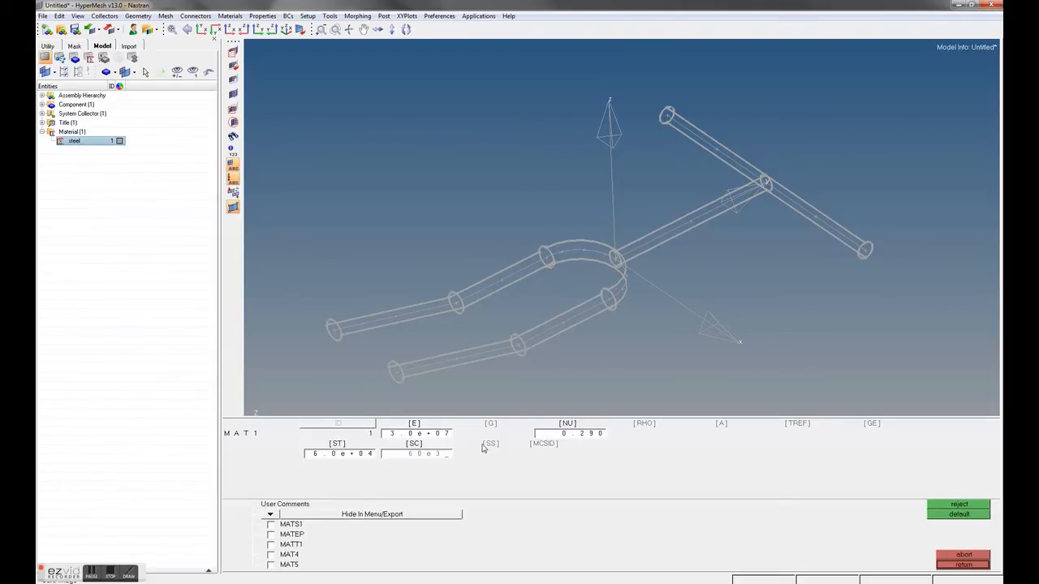
click(488, 449)
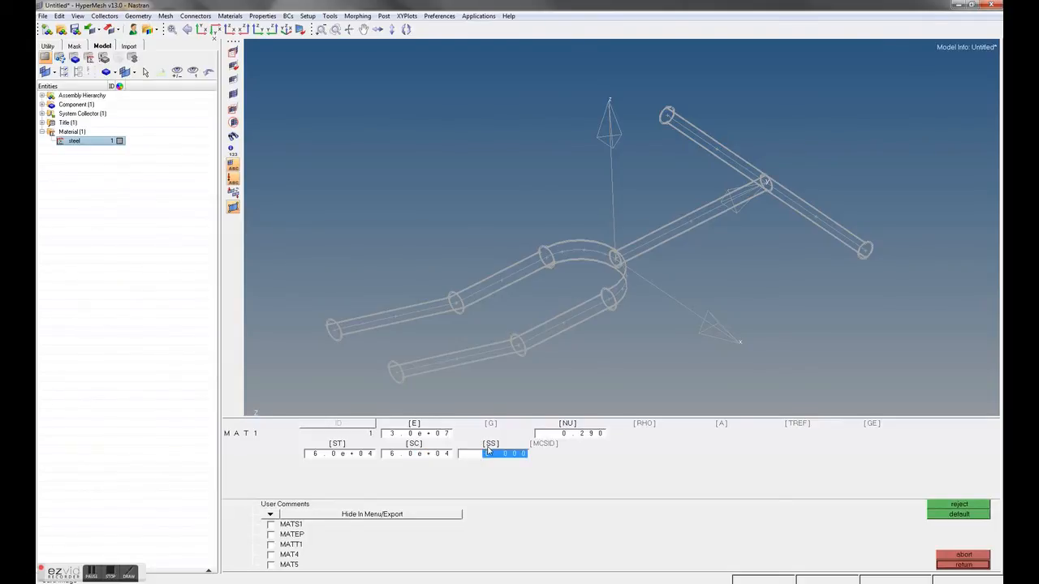
text(3)
click(947, 566)
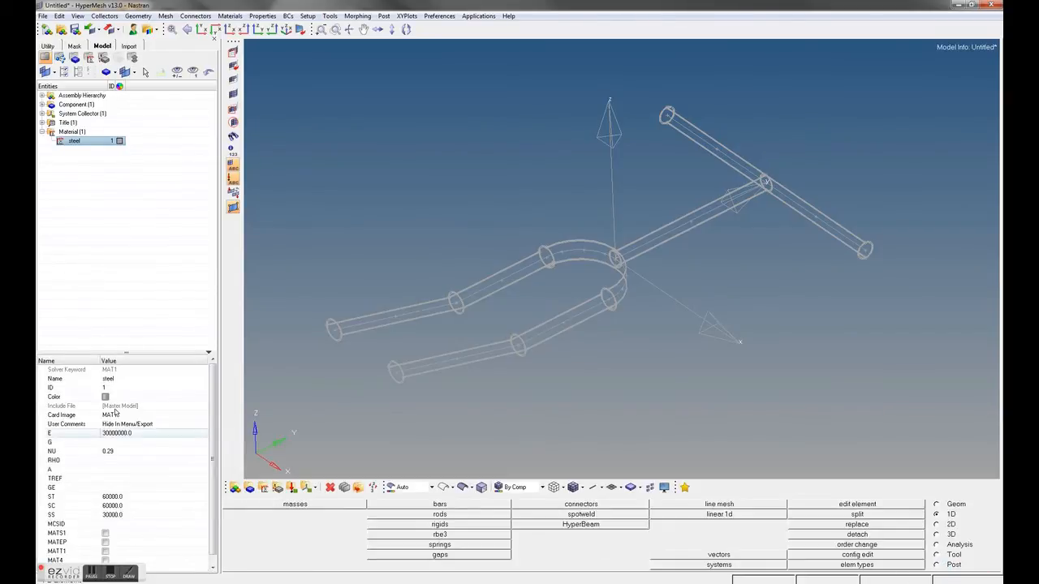
- Create a new property with the PBARL card image and accept the card image change
click(73, 180)
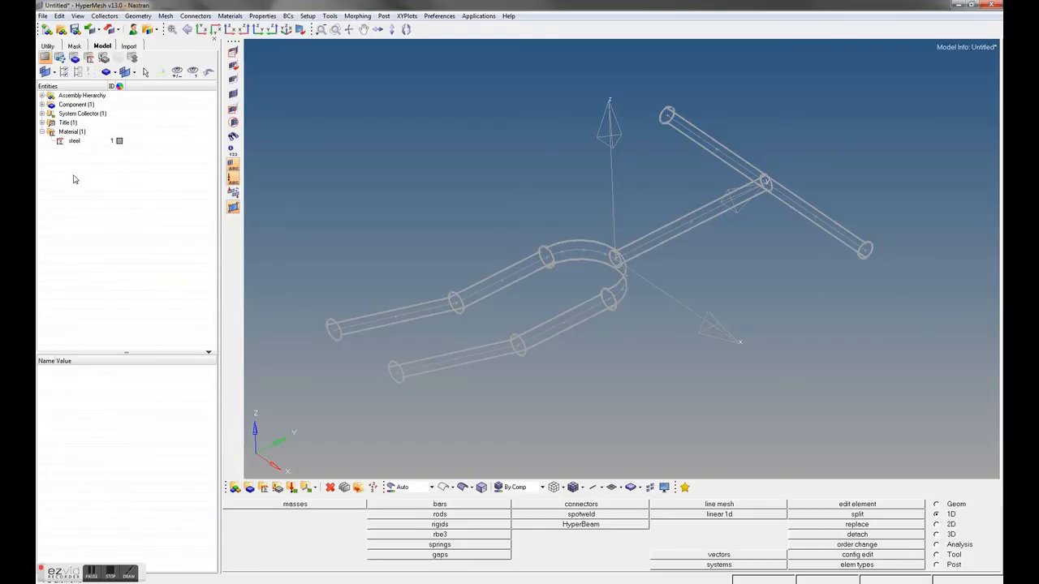
right_click(73, 180)
mouse_move(86, 184)
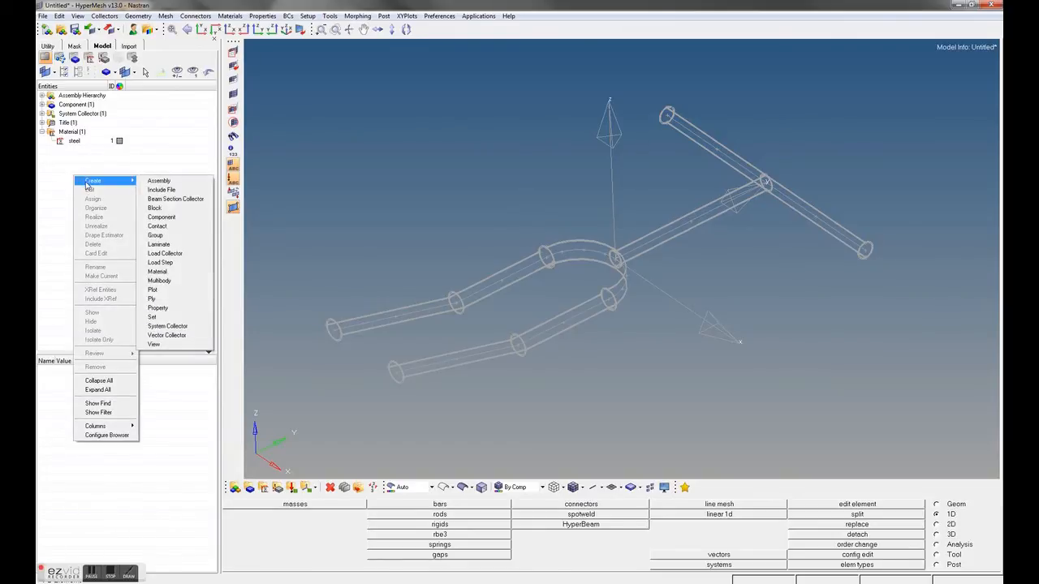
click(157, 308)
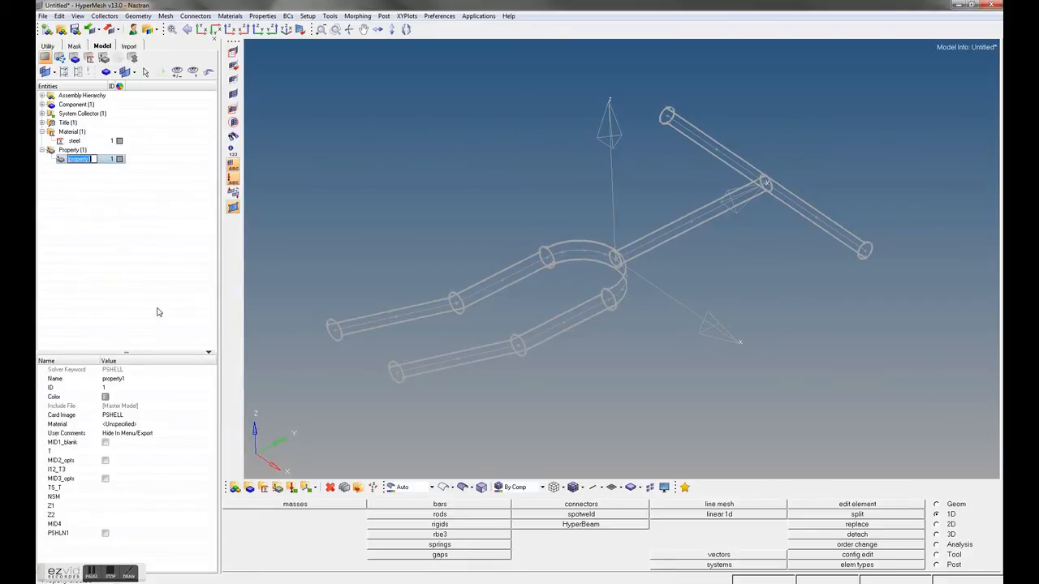
click(125, 416)
click(125, 415)
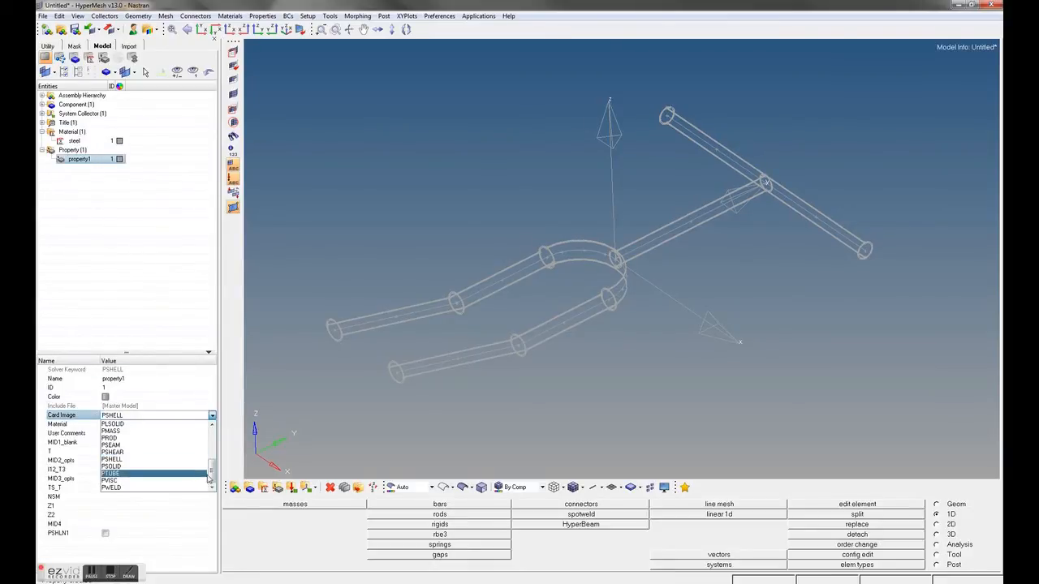
drag(212, 473, 212, 447)
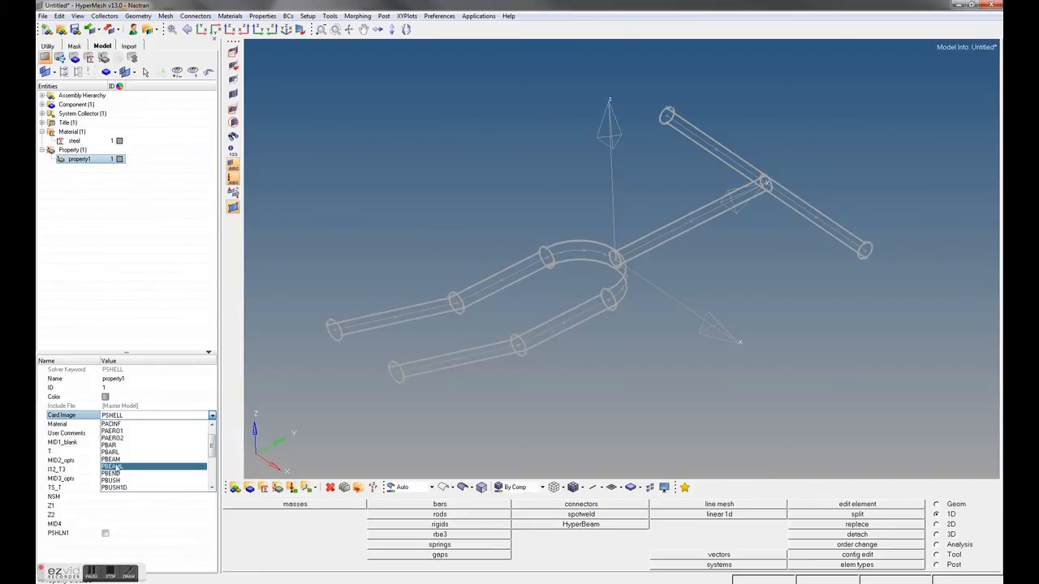
click(119, 453)
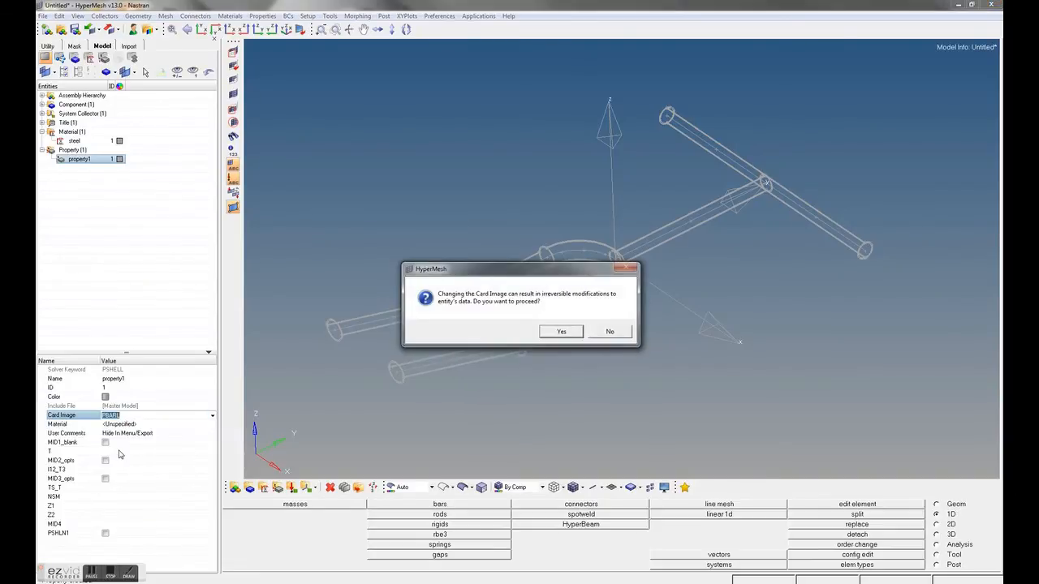
click(562, 331)
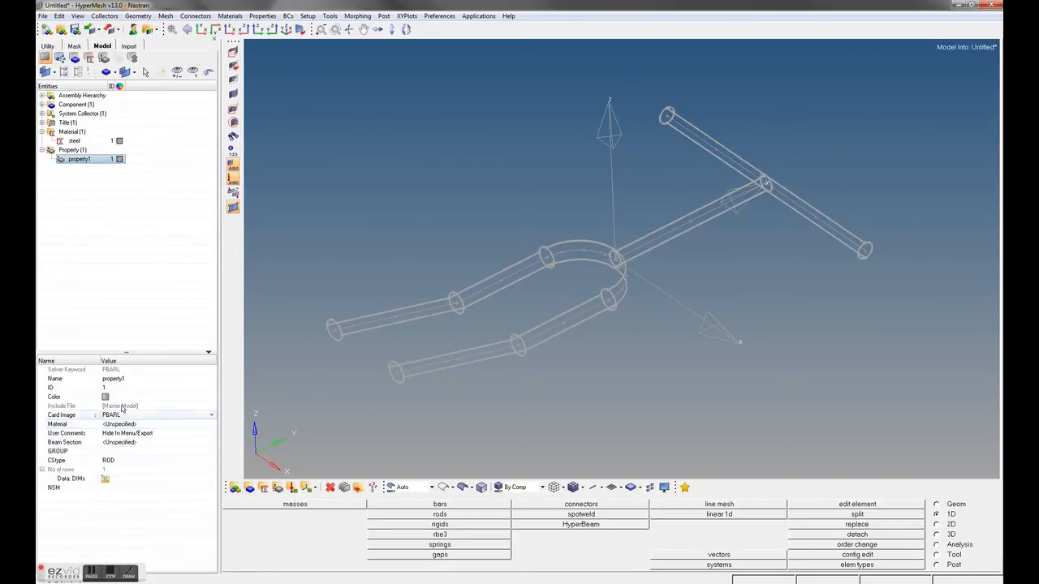
- Assign the steel material to the new PBARL property
click(122, 425)
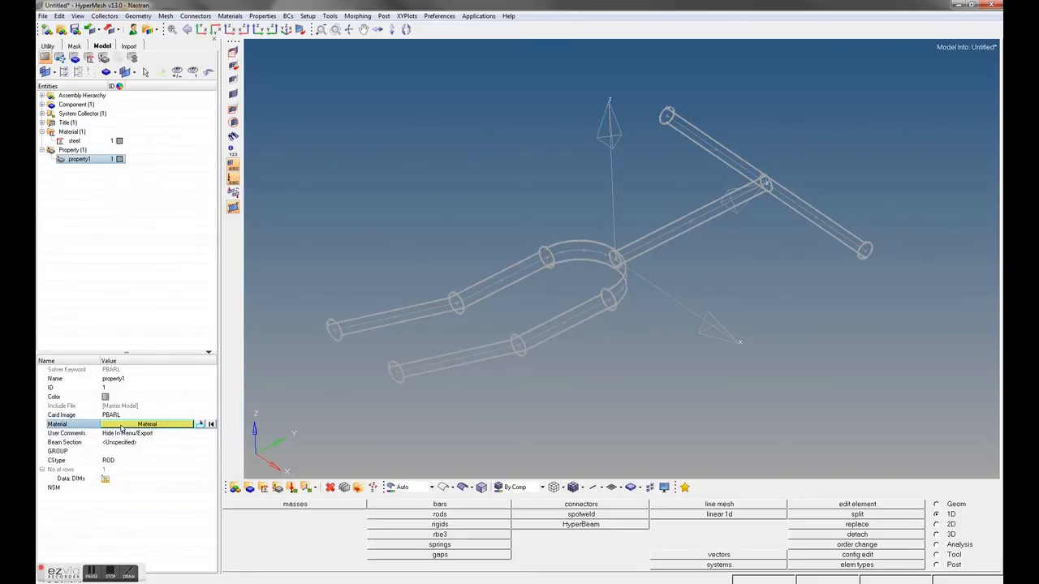
click(120, 425)
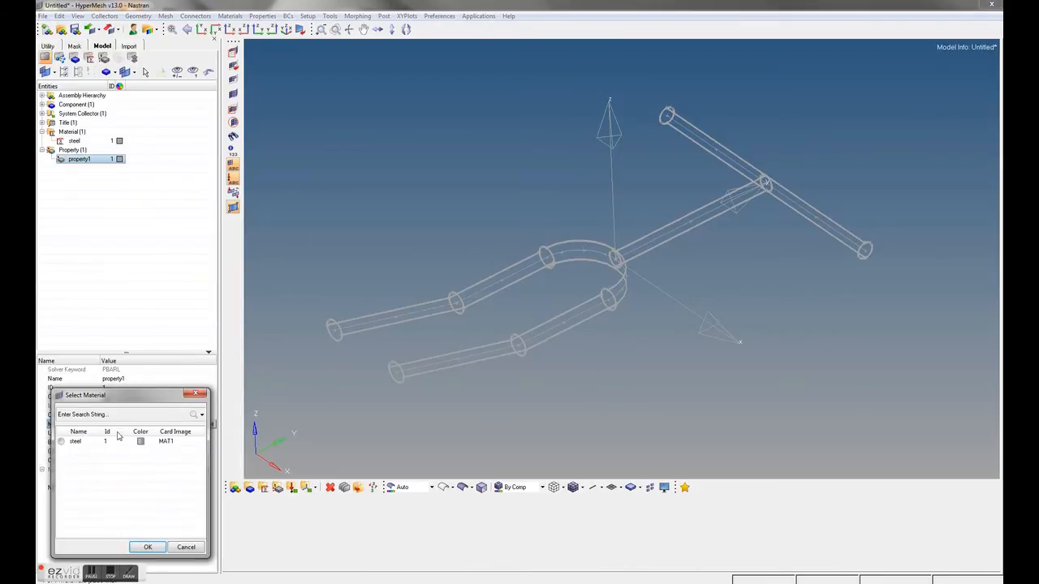
click(142, 547)
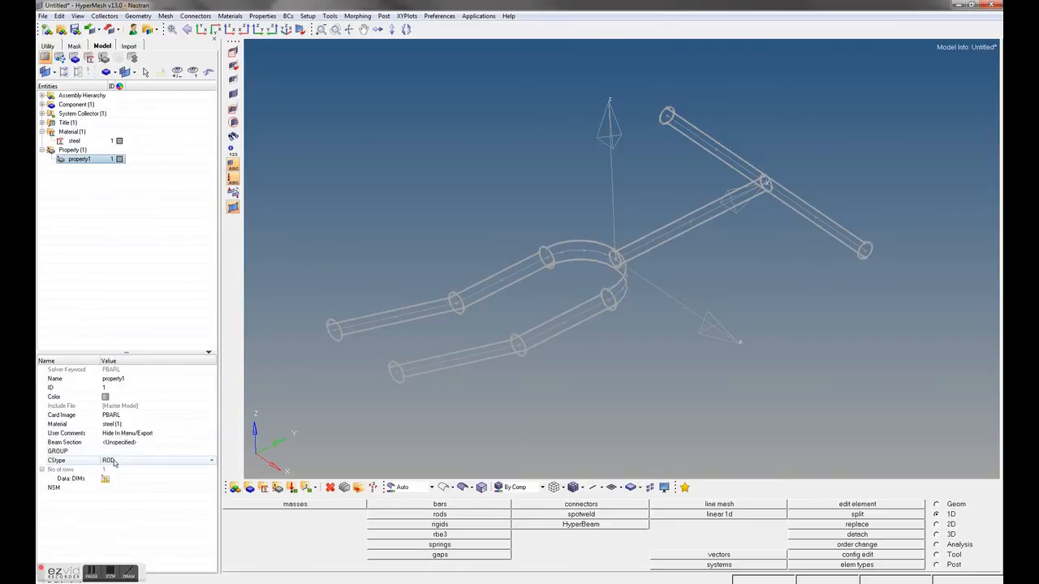
- Set the property's cross-section type to TUBE with a first dimension of .5 and a second of .44
click(113, 462)
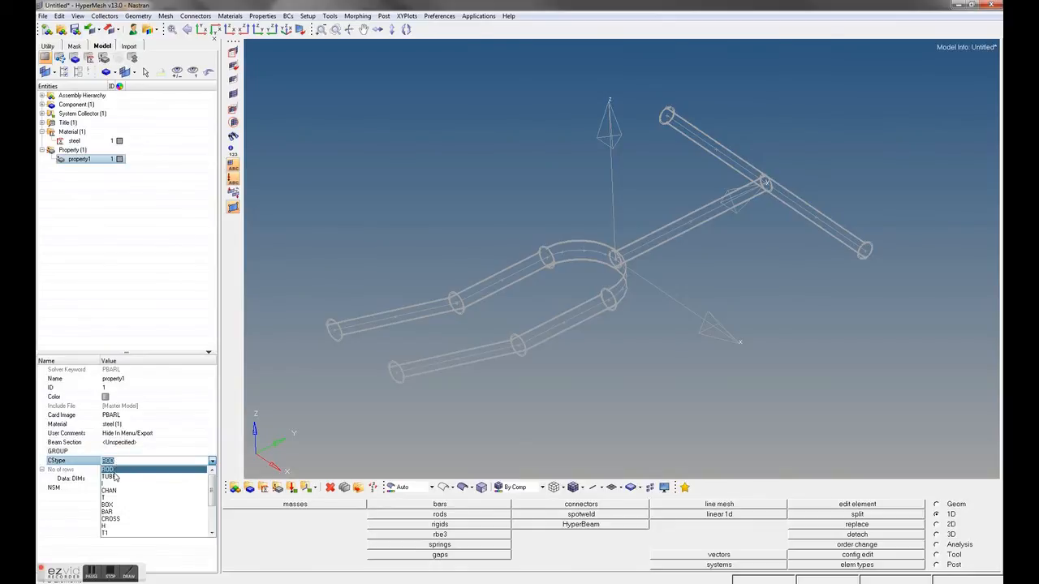
click(114, 479)
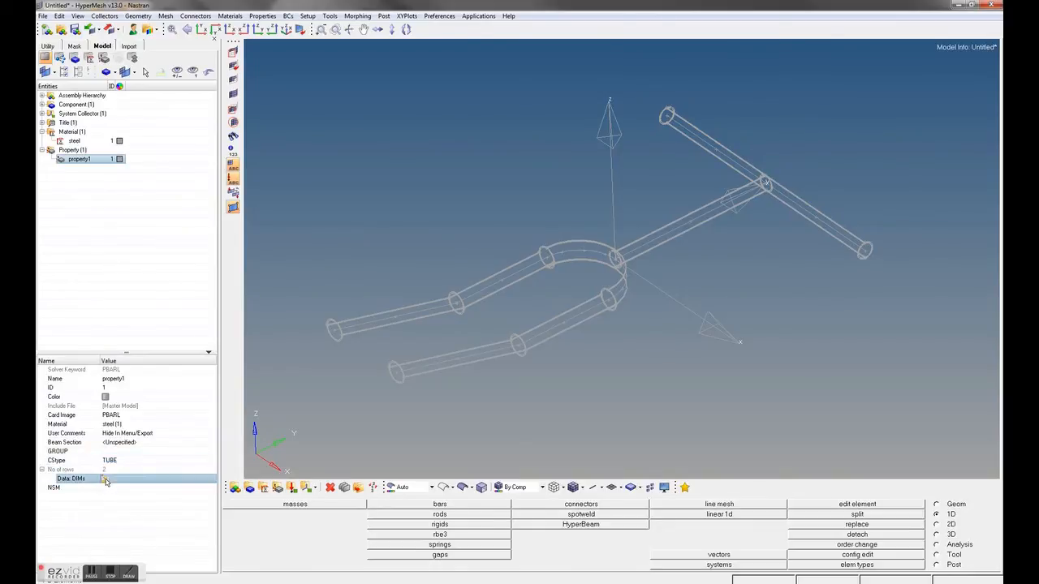
click(105, 479)
click(80, 406)
click(82, 406)
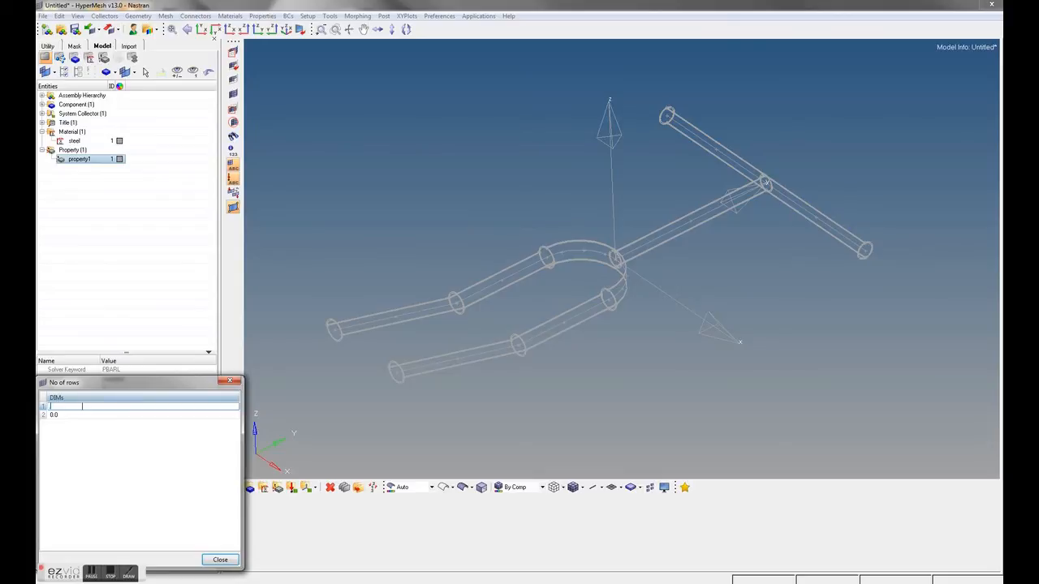
double_click(82, 406)
click(80, 416)
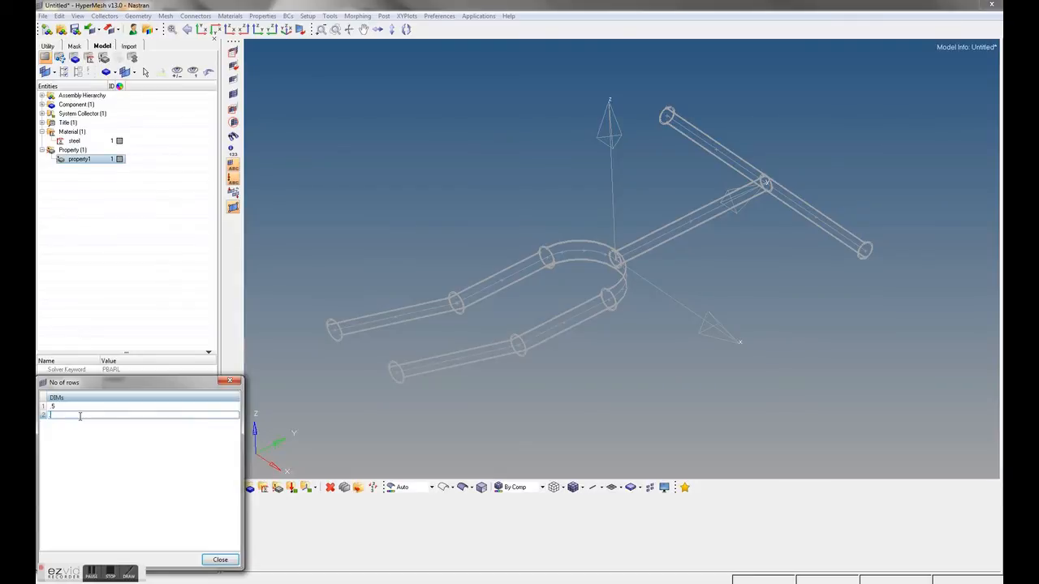
text(44)
click(218, 561)
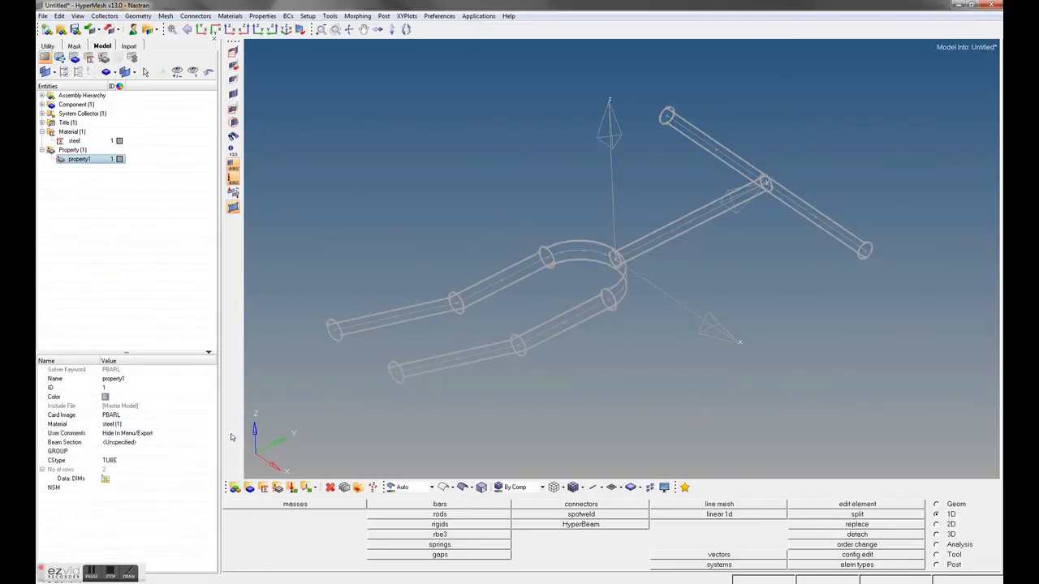
- Rename the PBARL property as Tube 1 OD
right_click(75, 163)
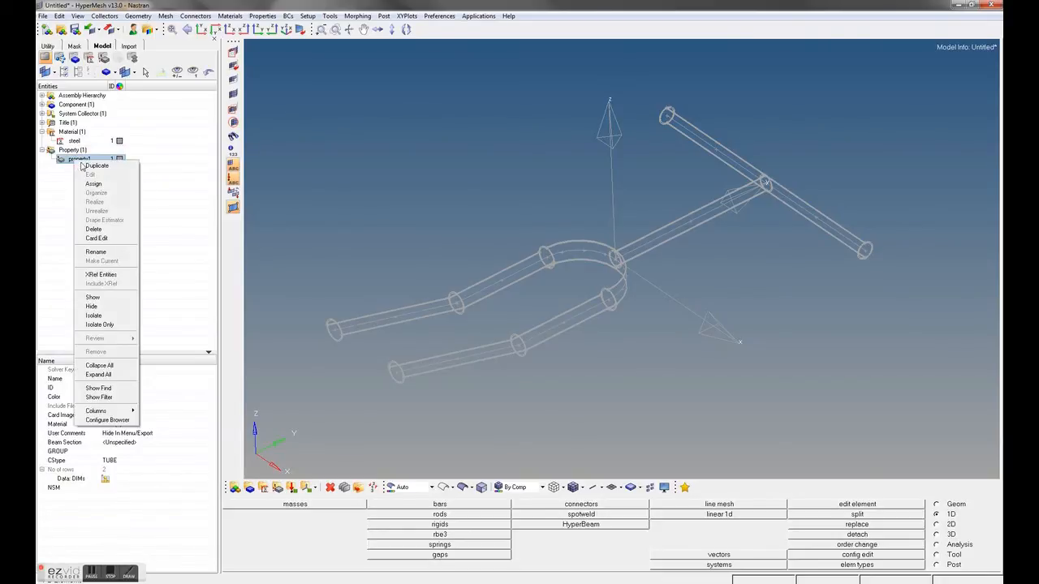
click(96, 253)
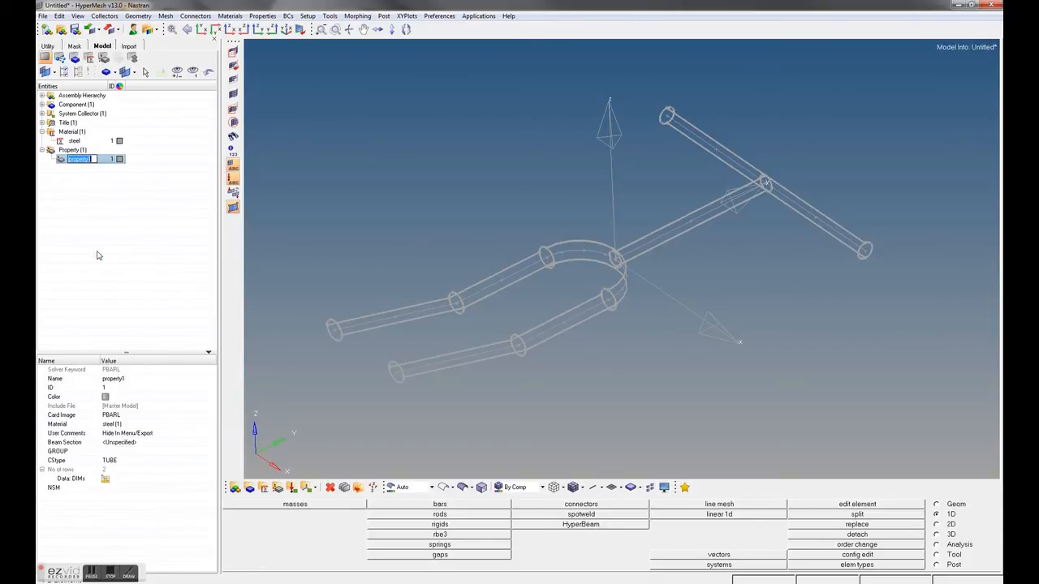
text(Tube 1 OD)
click(123, 186)
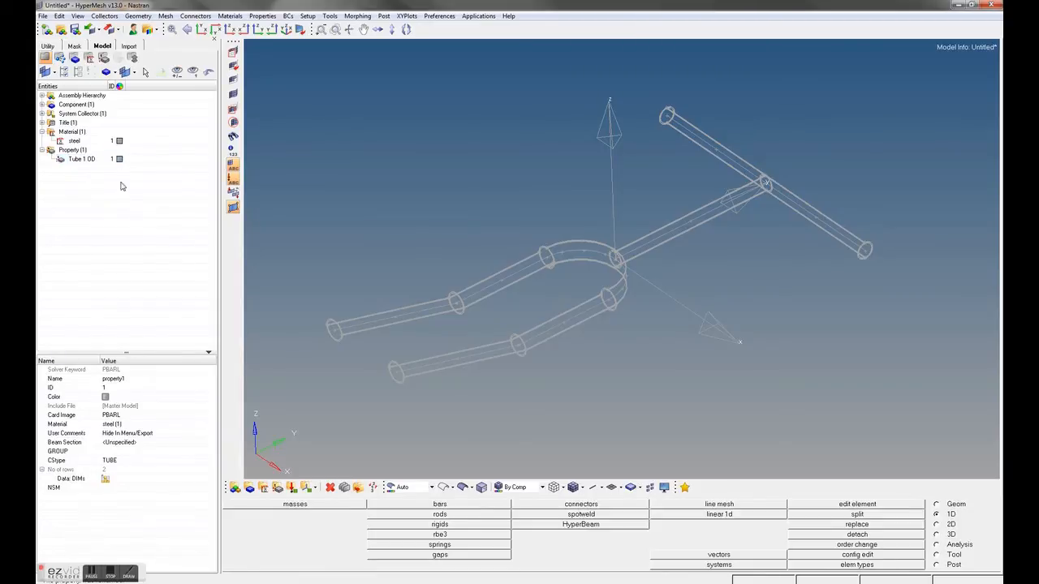
- Change the display color of the Tube 1 OD property to light blue
click(120, 161)
right_click(120, 161)
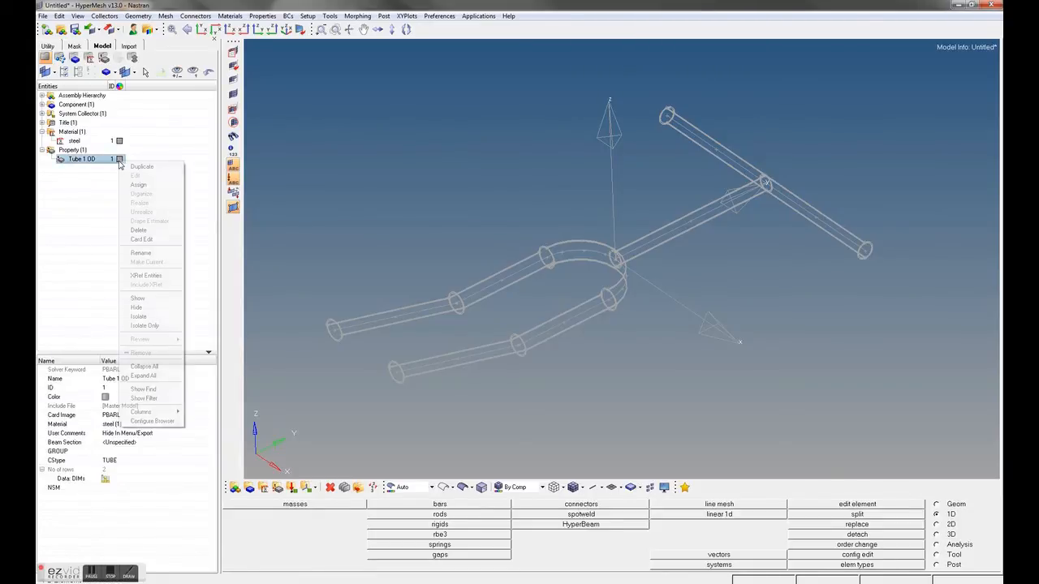
click(119, 160)
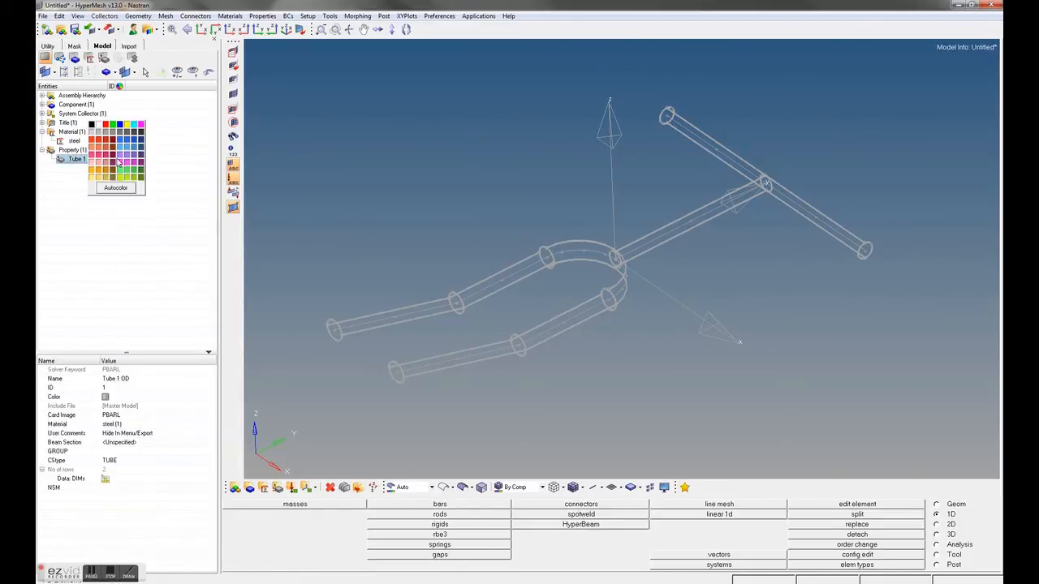
click(121, 150)
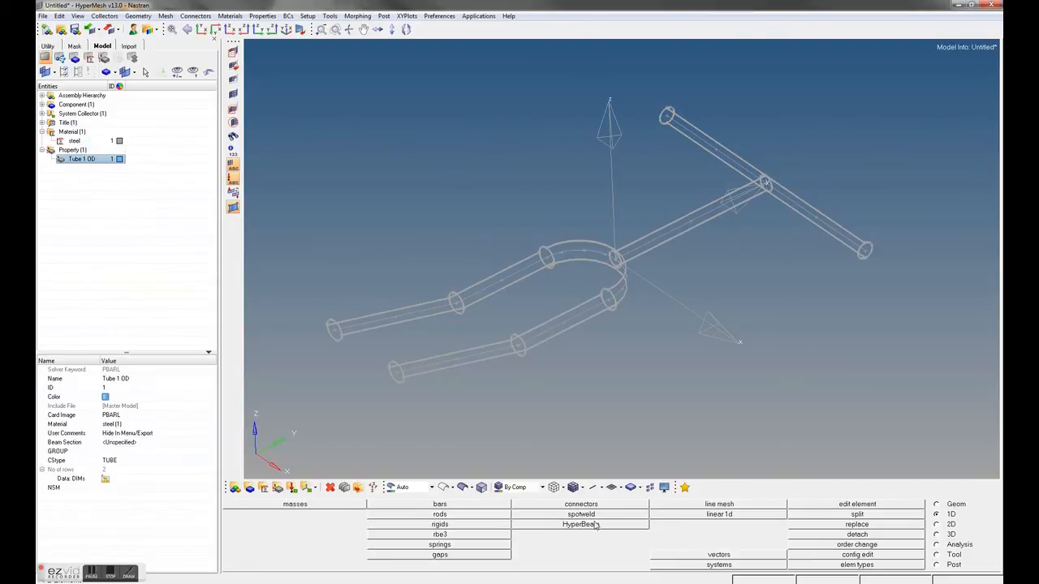
click(543, 488)
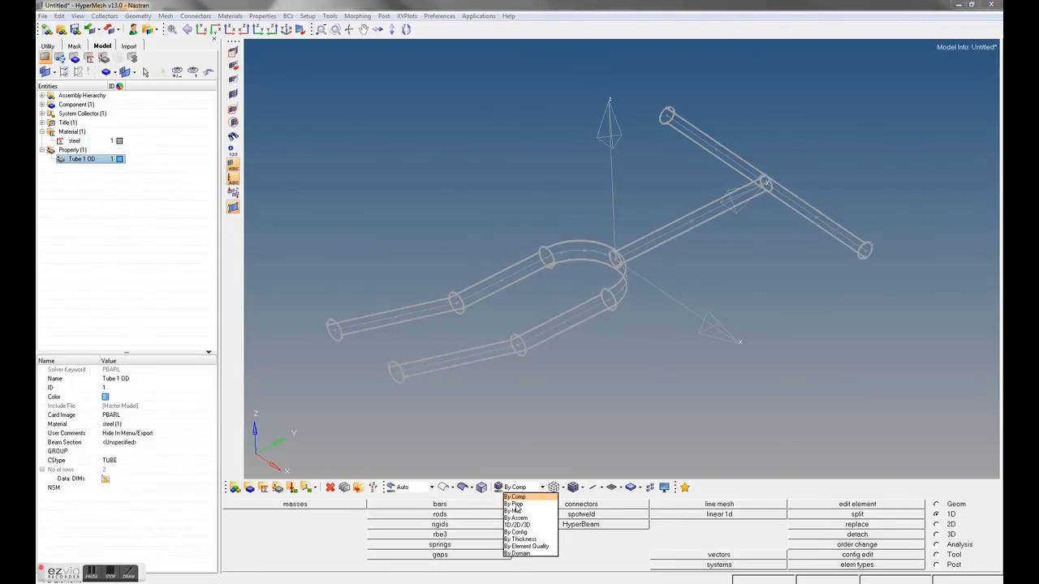
click(498, 411)
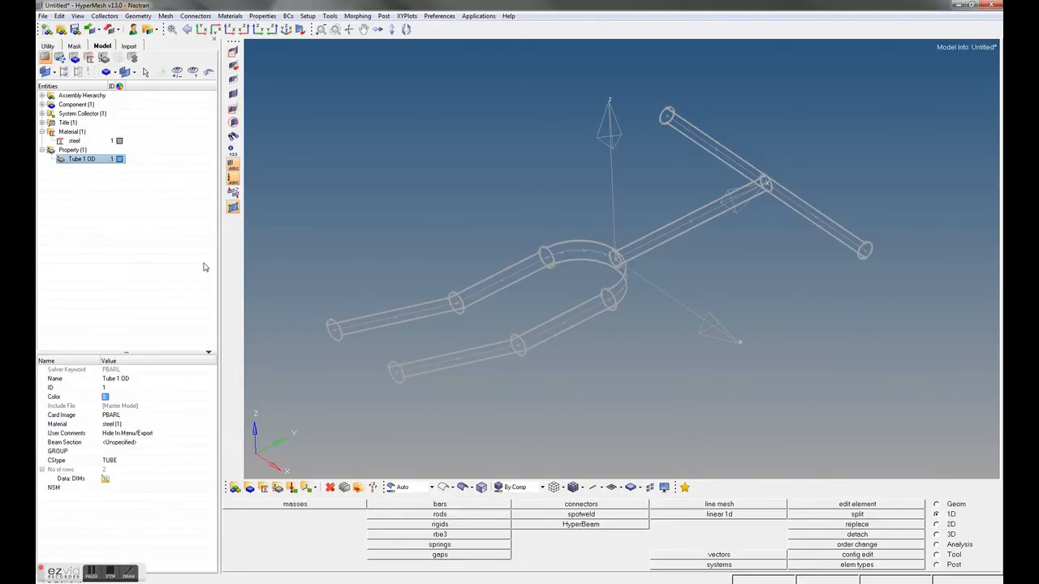
- Change the display color of the steel material to light purple
click(112, 142)
click(119, 141)
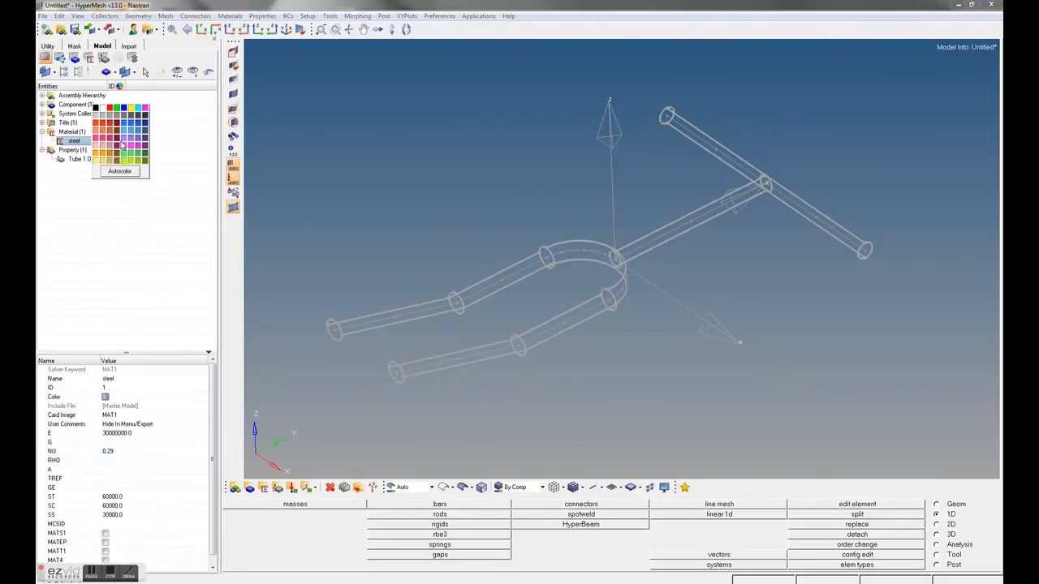
click(124, 143)
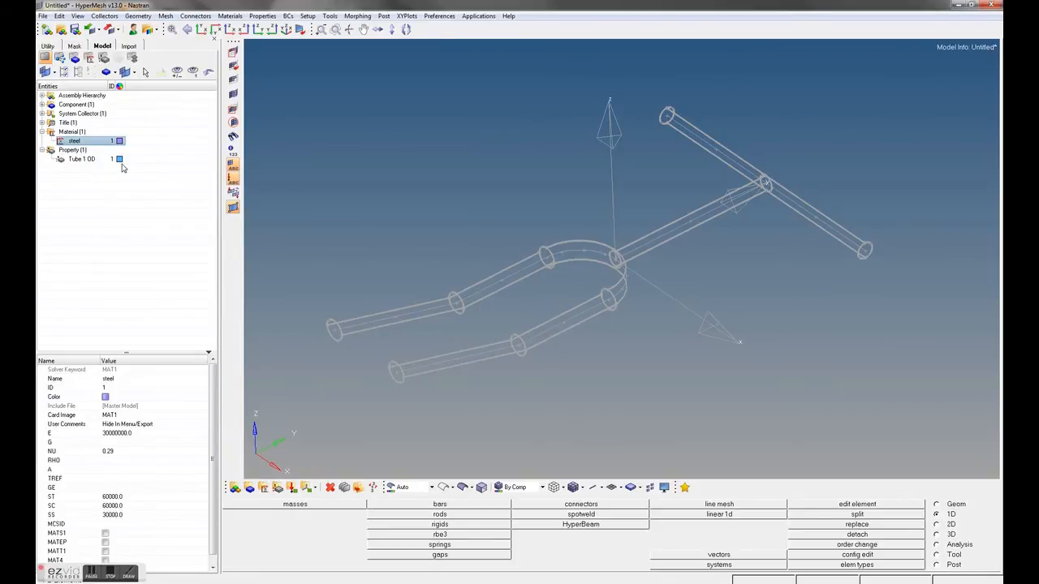
click(108, 225)
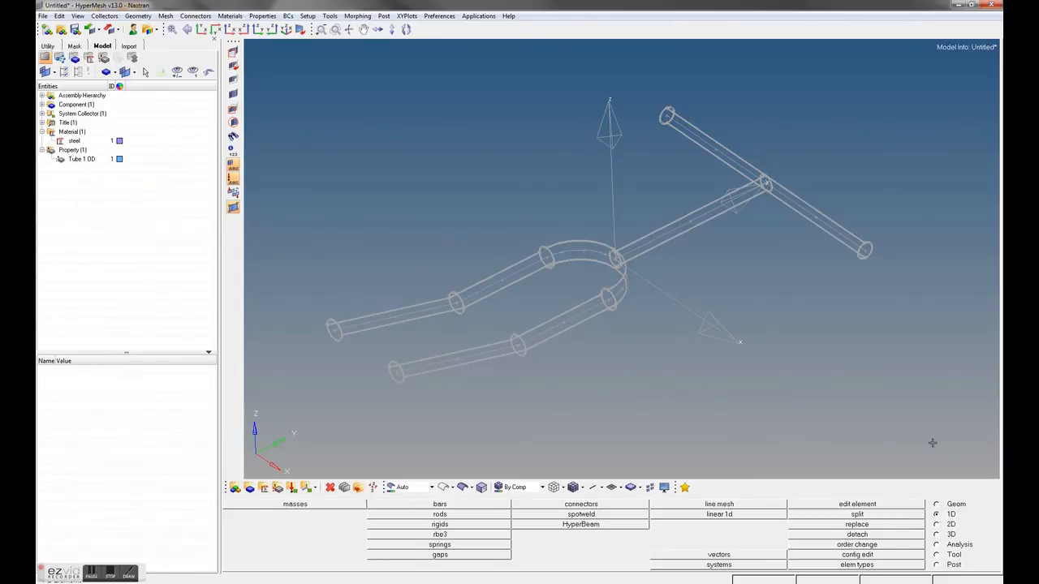
- Look through the geometry node creation methods, including by coordinates, on geometry points, from arc nodes and extracted along a line
click(953, 505)
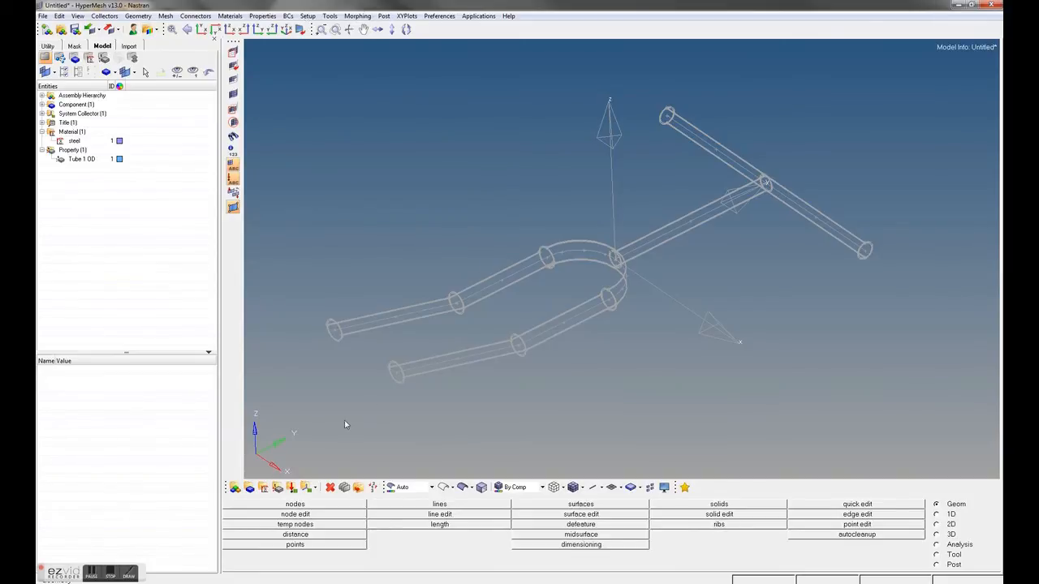
click(297, 505)
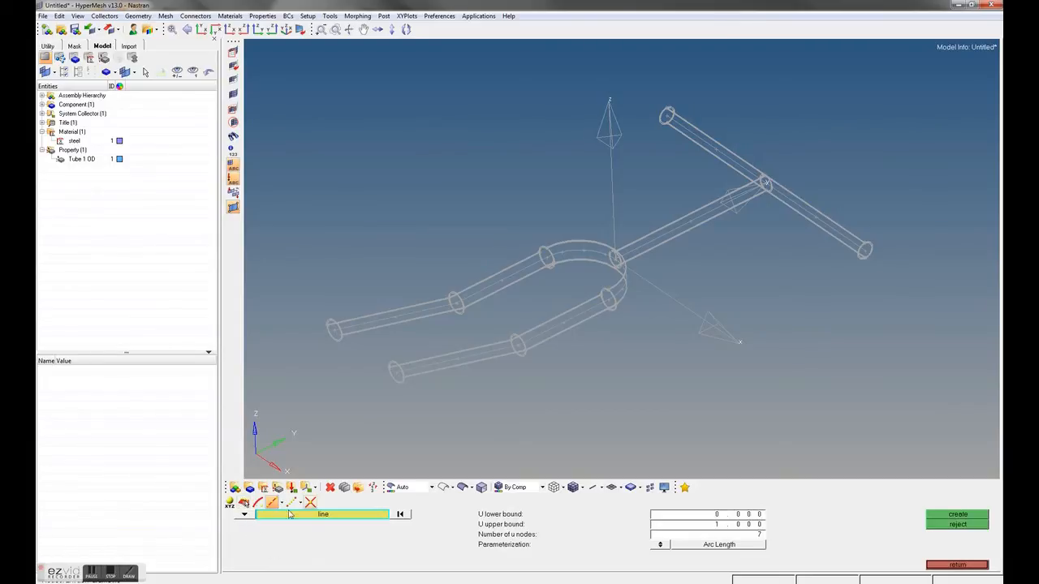
click(229, 503)
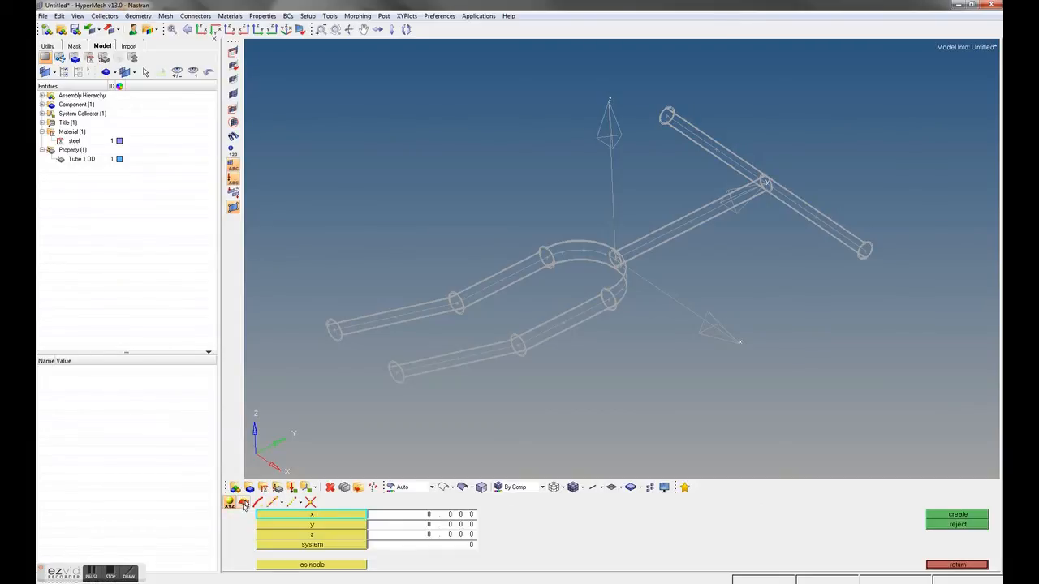
click(244, 503)
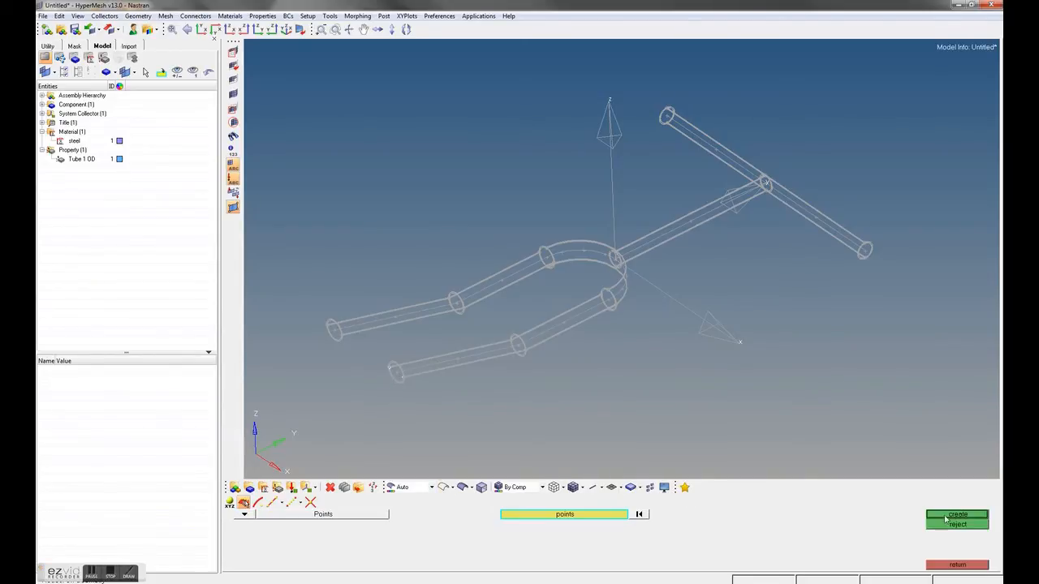
click(261, 503)
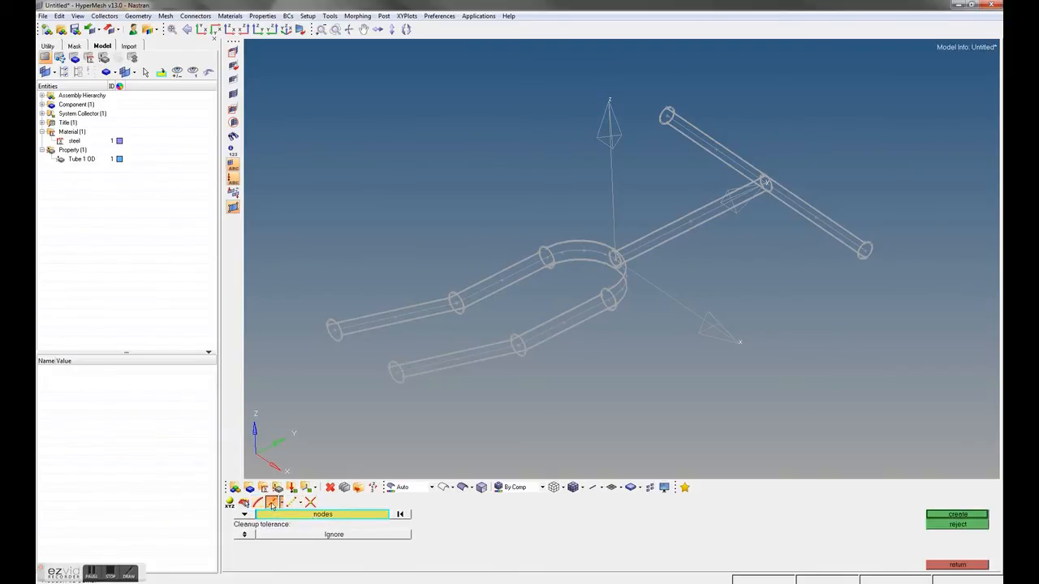
click(271, 504)
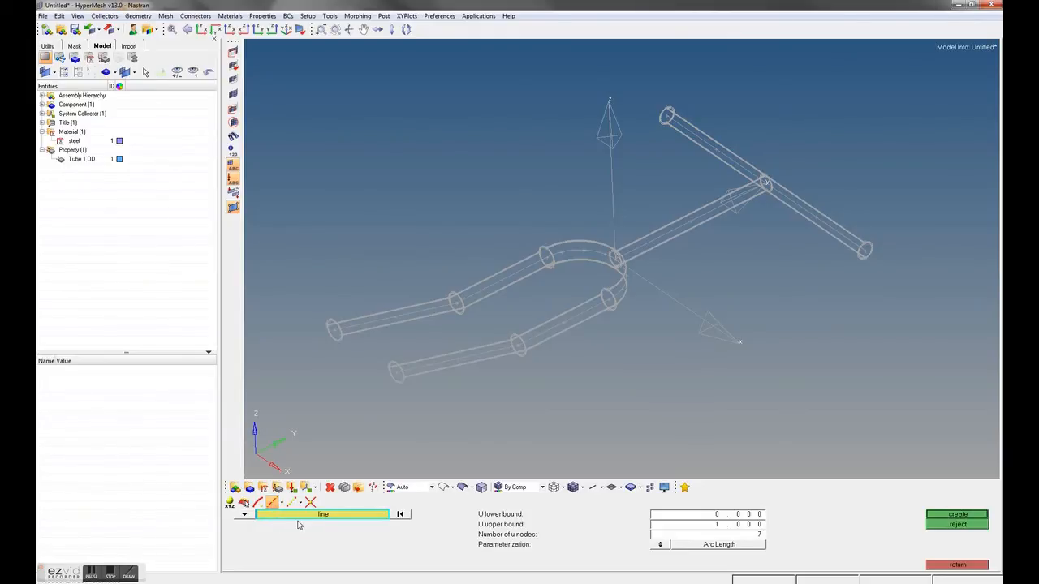
click(244, 516)
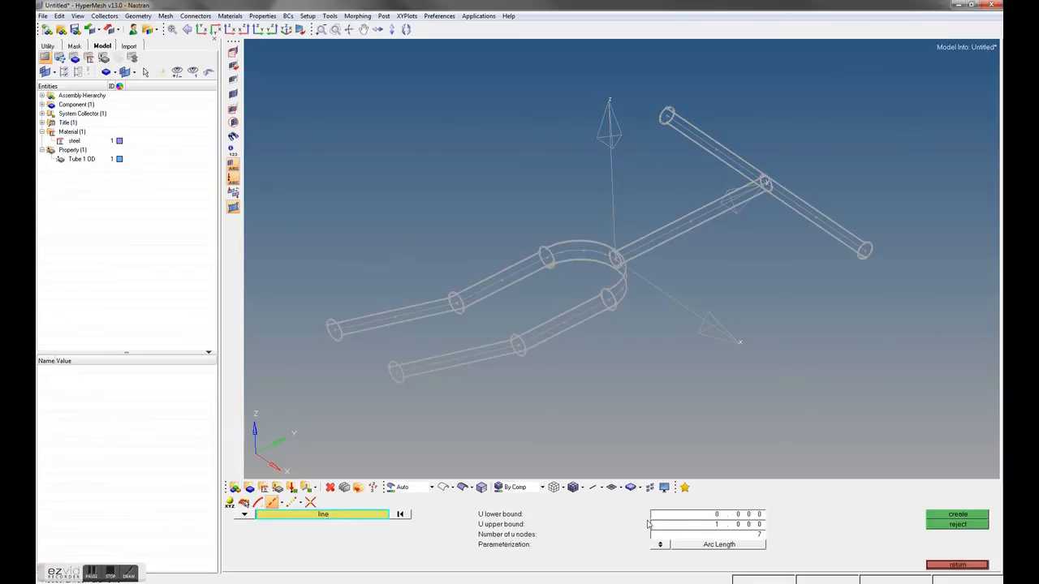
- Extract 2 nodes along the outer straight centerline of the far fork leg, one at each end
click(696, 537)
text(2)
click(415, 311)
click(484, 290)
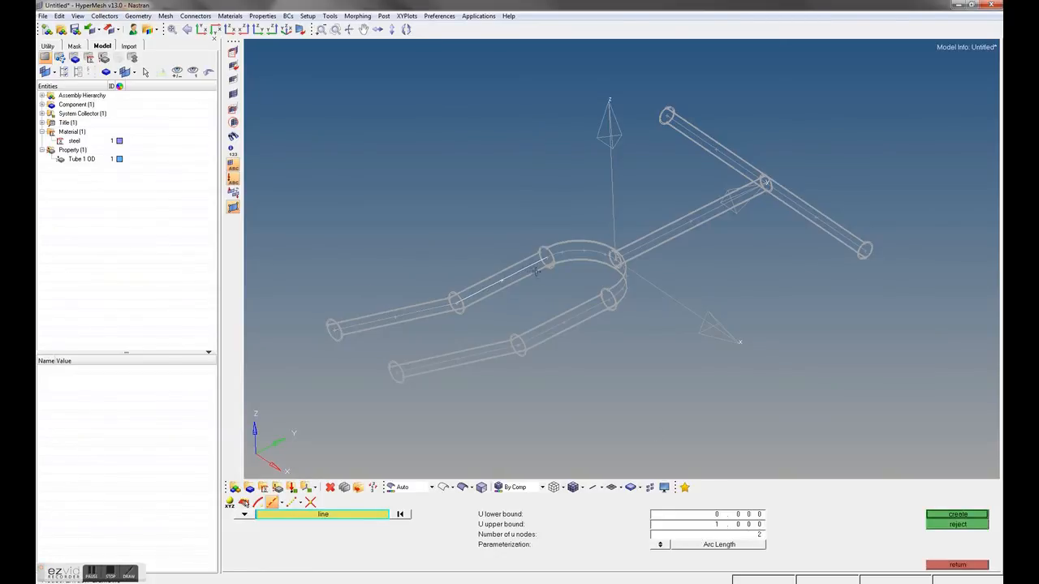
click(431, 311)
click(958, 515)
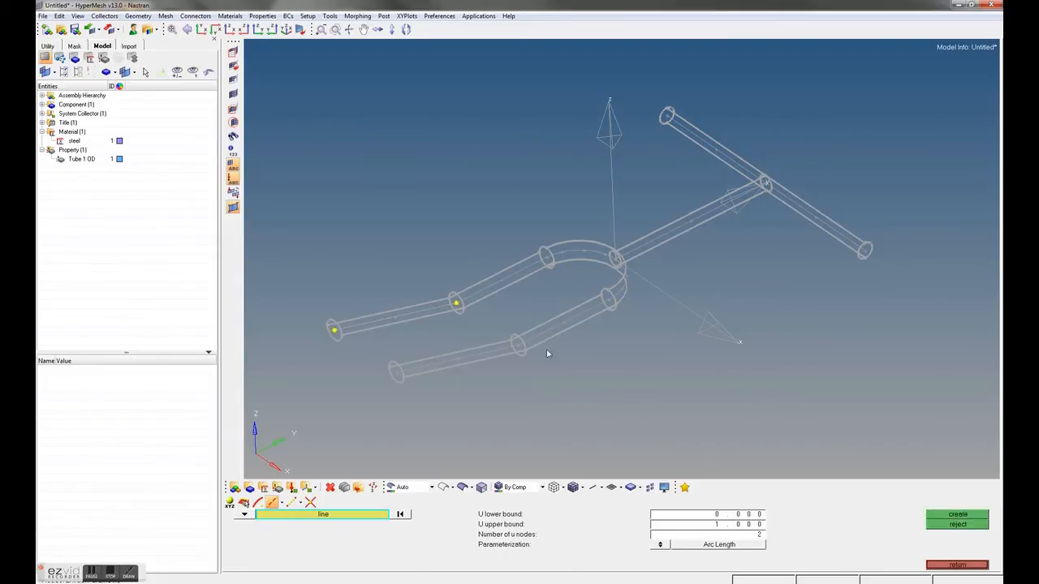
- Extract 2 nodes along each of the inner straight centerlines of the far and near fork legs
click(506, 276)
click(939, 518)
click(565, 323)
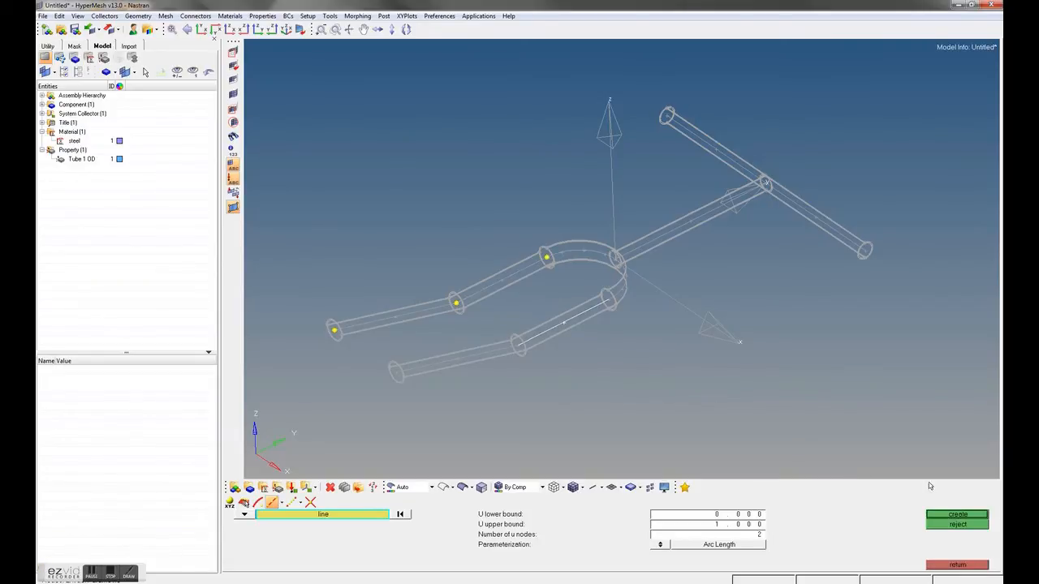
click(961, 515)
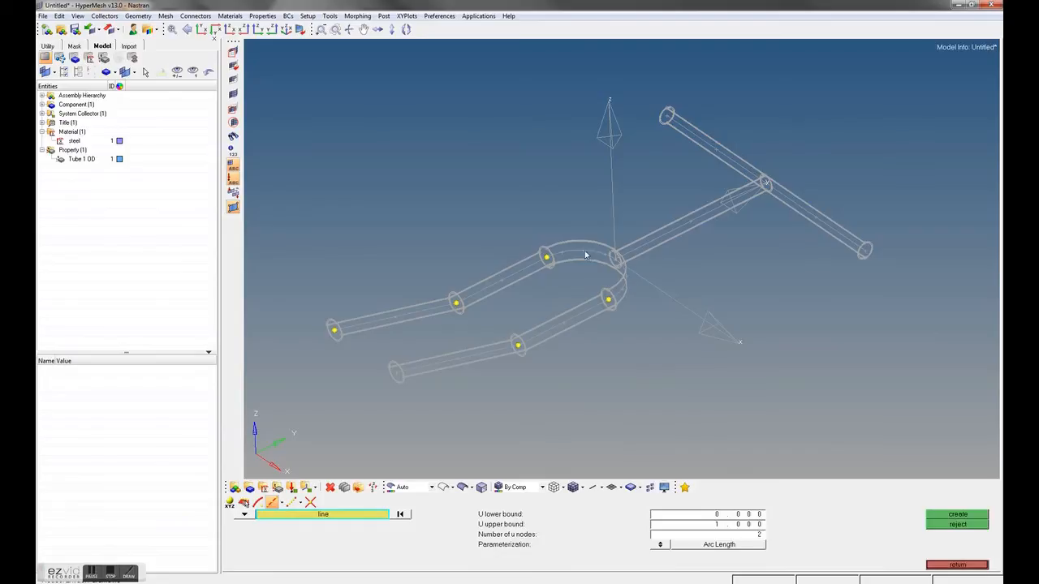
- Extract 7 nodes along the curved centerline joining the two fork legs
click(718, 535)
text(7)
click(583, 254)
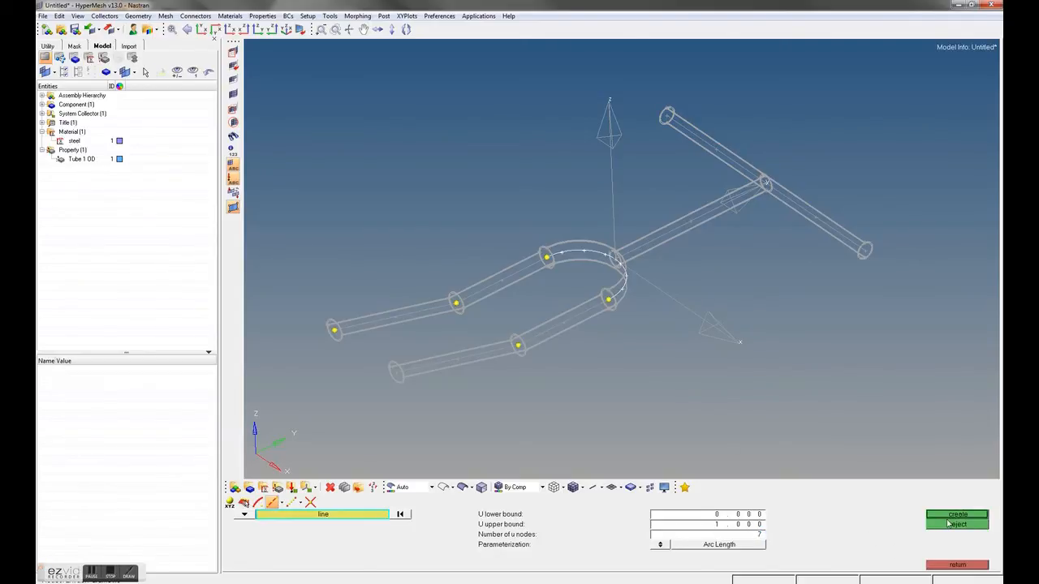
middle_click(672, 432)
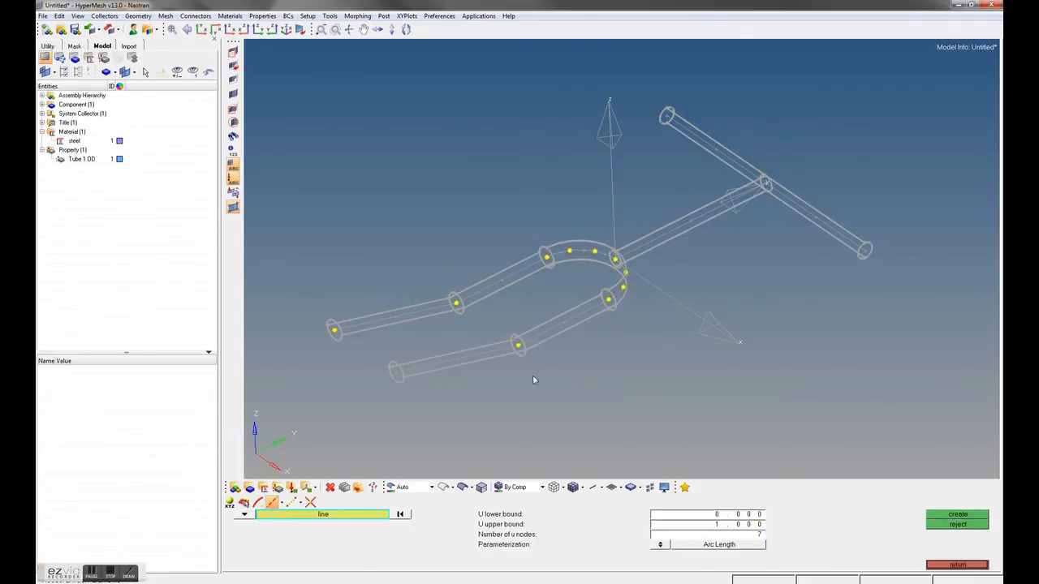
click(980, 567)
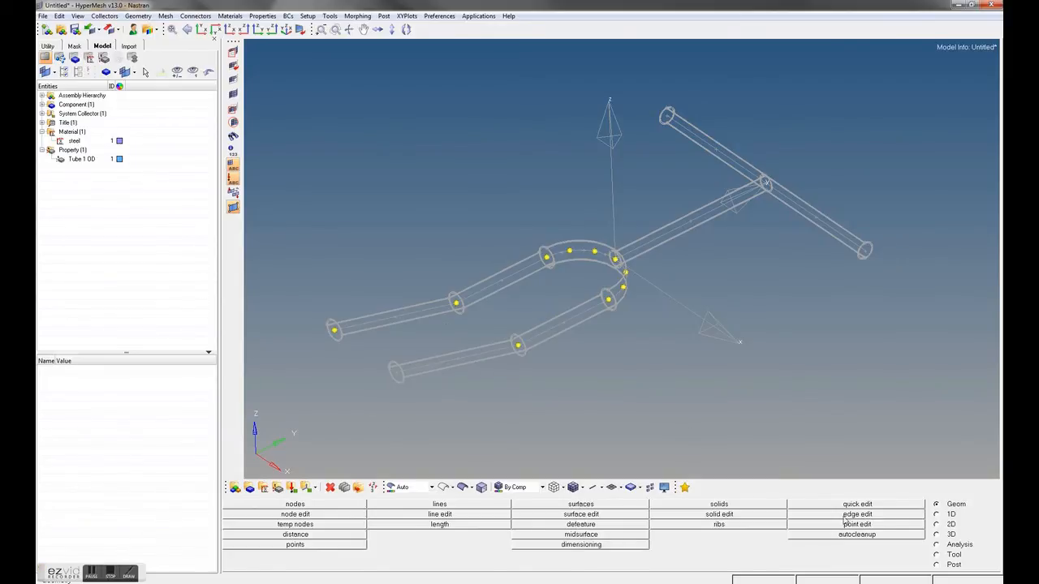
- Check the 1D element type settings for the type assigned to bars
click(937, 514)
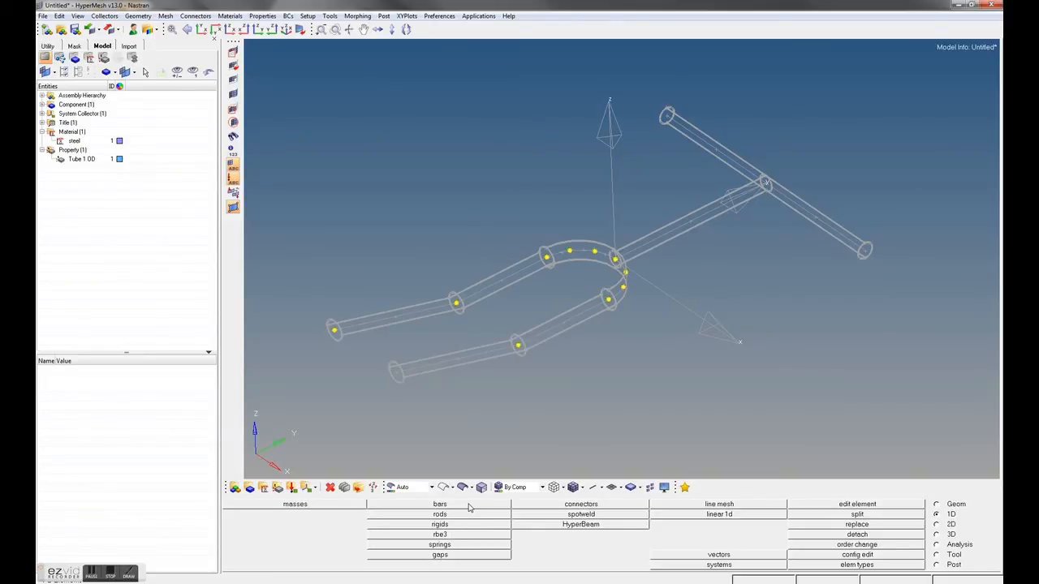
click(828, 566)
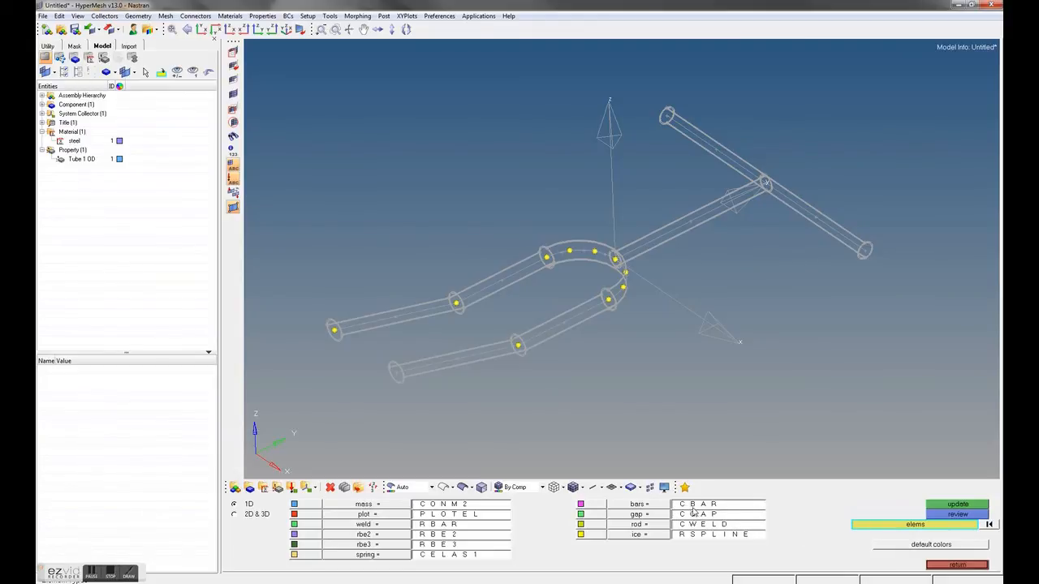
click(943, 566)
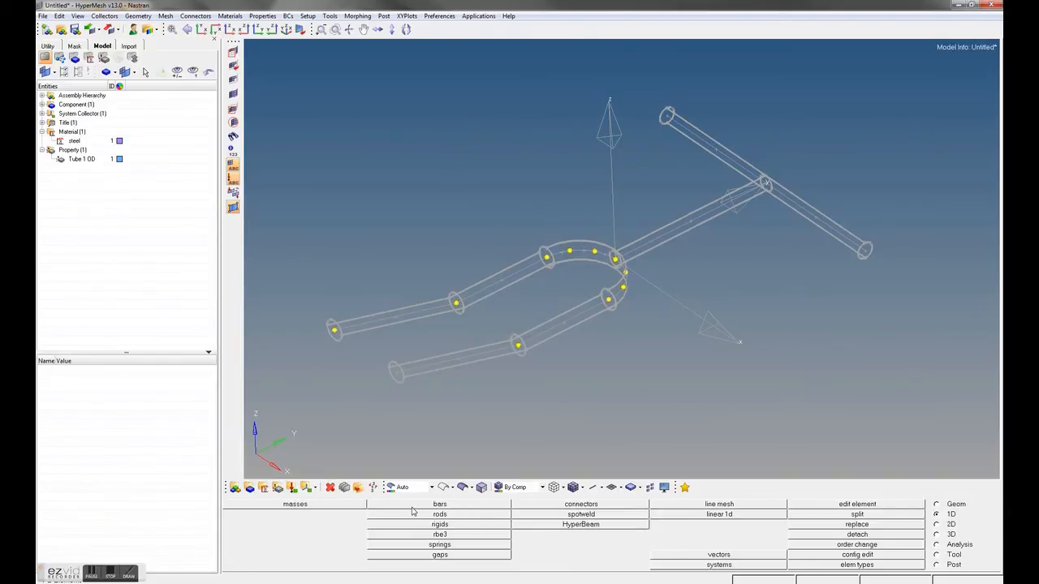
- Create a CBAR element between the end nodes of the far leg's outer segment, using the Tube 1 OD property and z-axis orientation
click(440, 505)
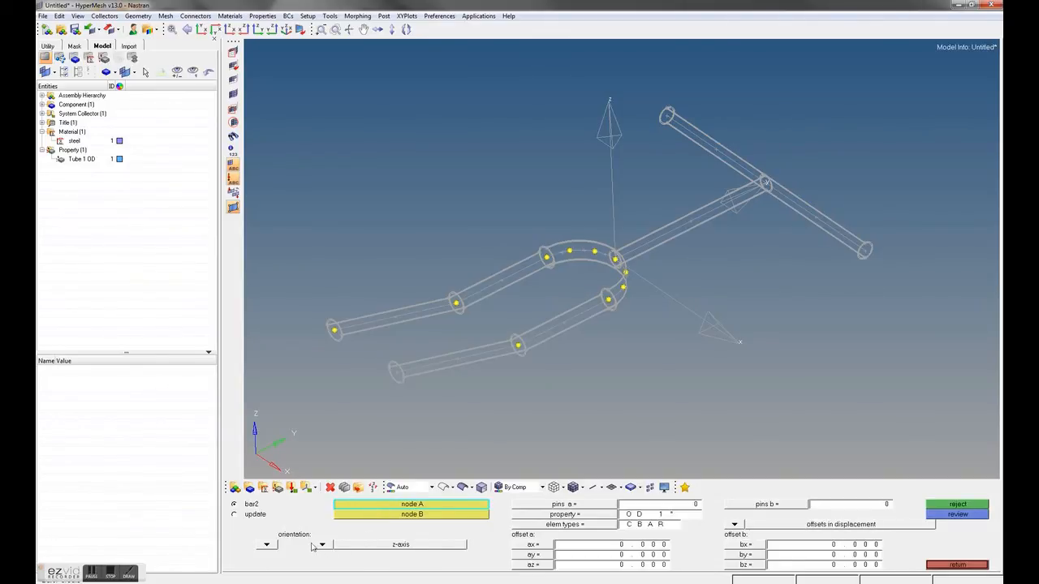
click(583, 528)
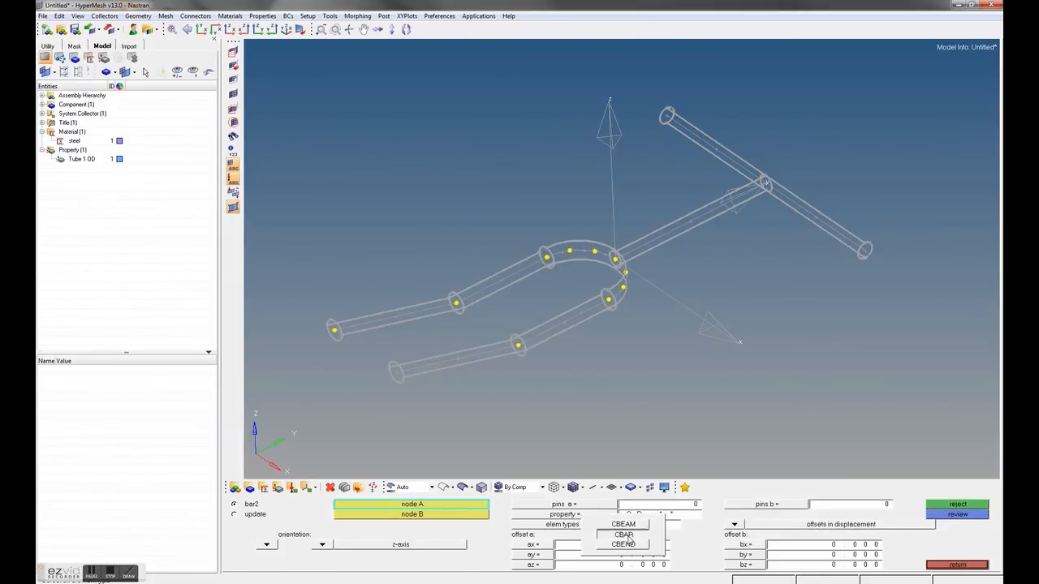
click(624, 535)
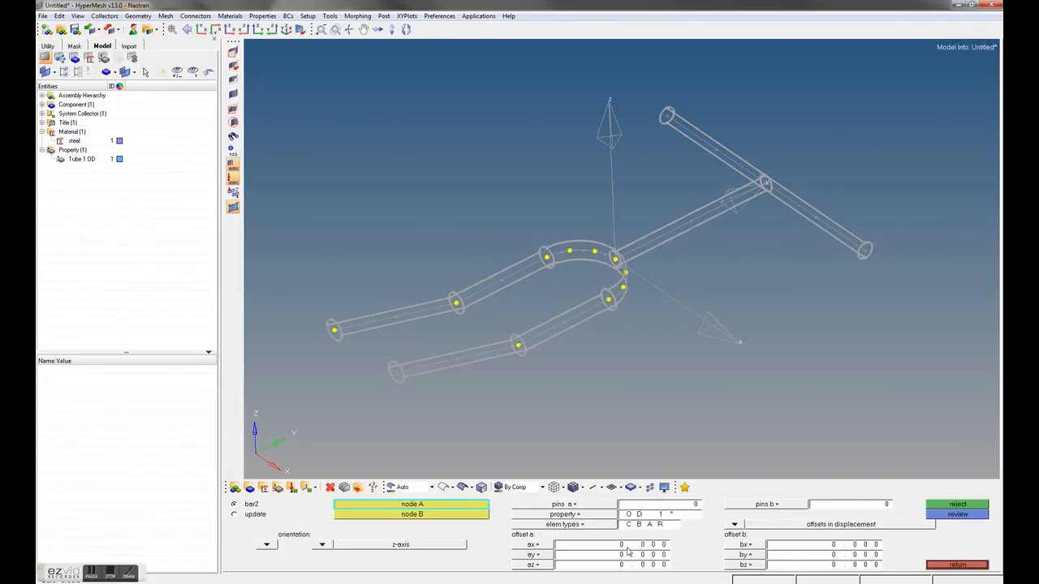
click(584, 514)
click(299, 509)
click(563, 528)
click(612, 535)
click(322, 544)
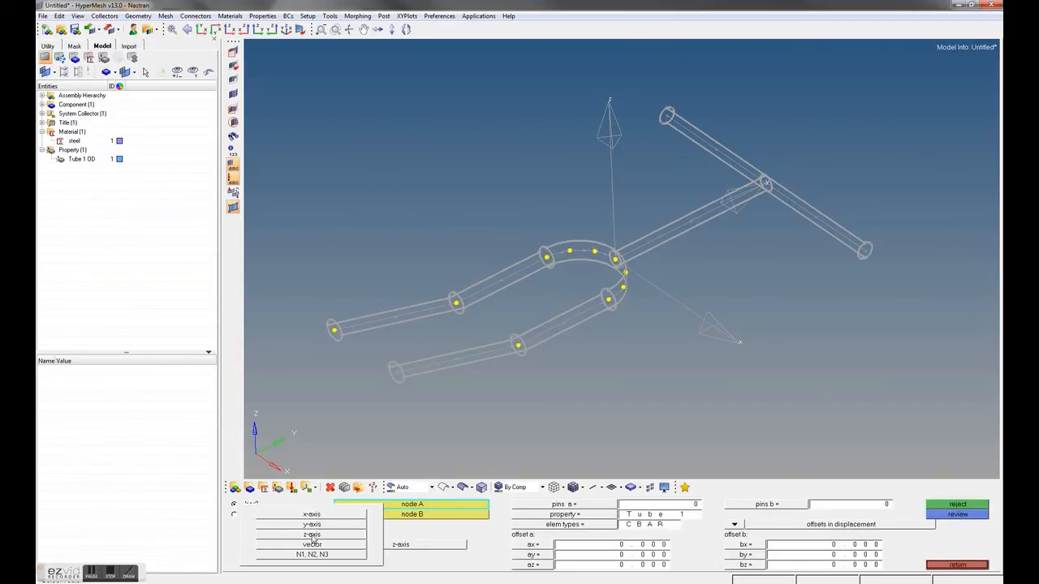
click(313, 537)
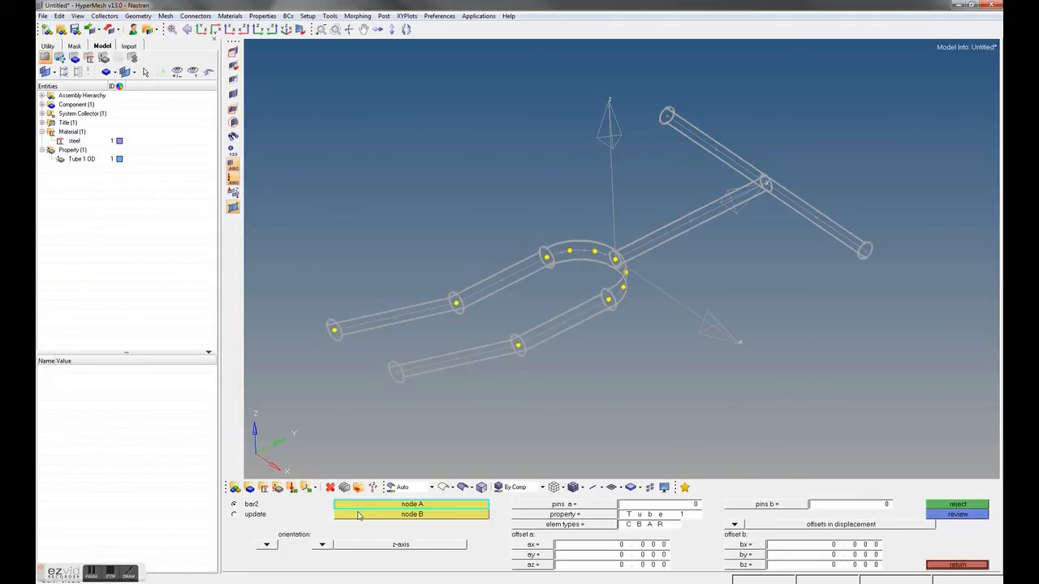
click(333, 330)
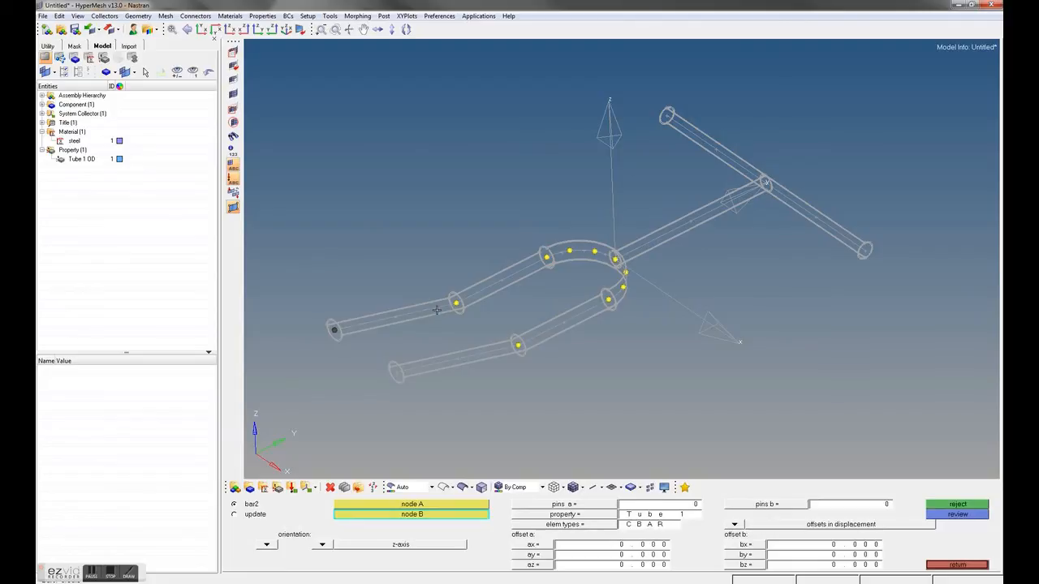
click(456, 304)
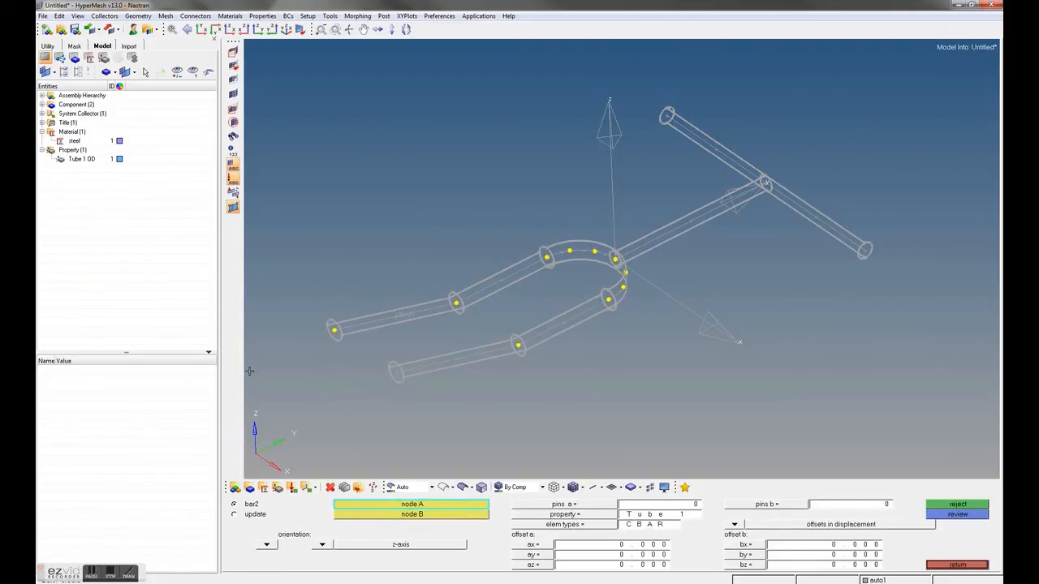
- Change the auto1 component's color to green and rename it Fork Mesh
click(42, 104)
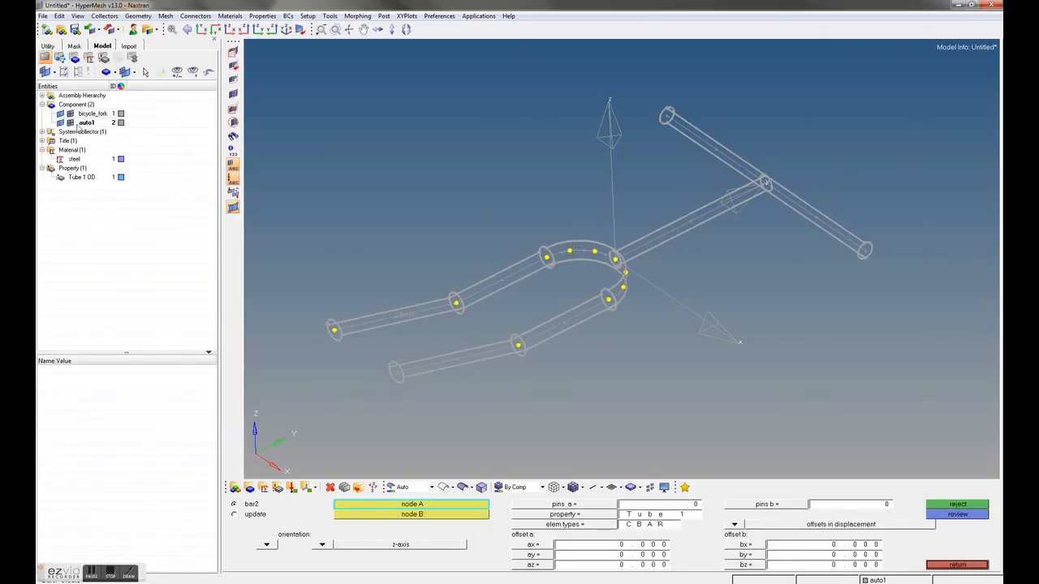
click(121, 122)
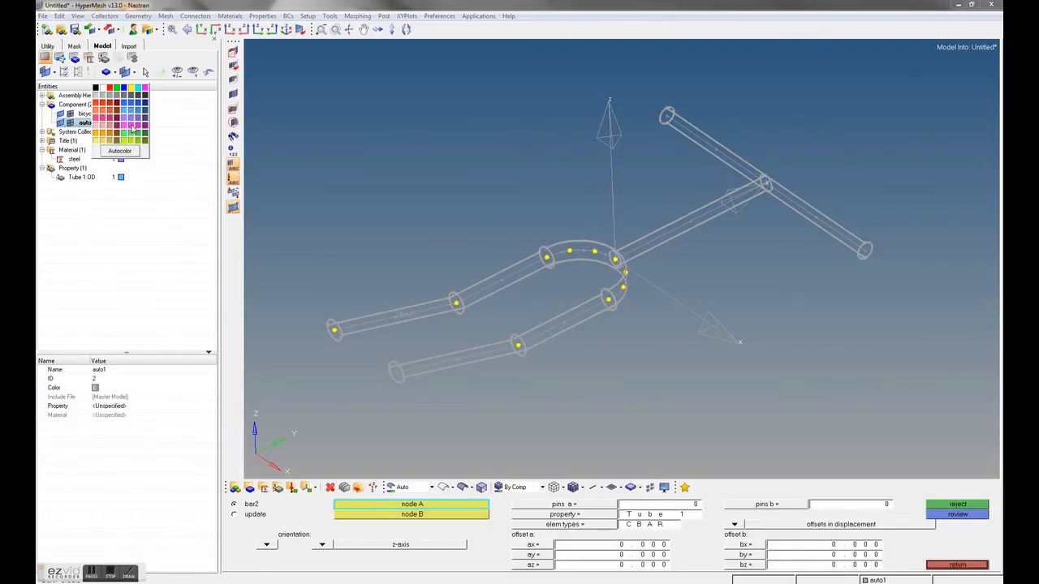
click(128, 134)
click(92, 123)
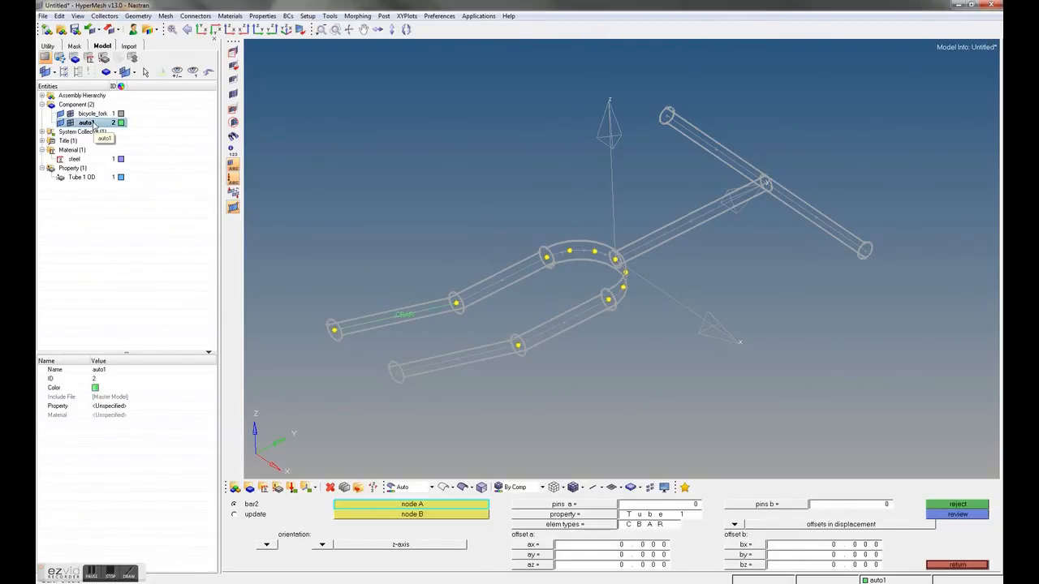
right_click(95, 126)
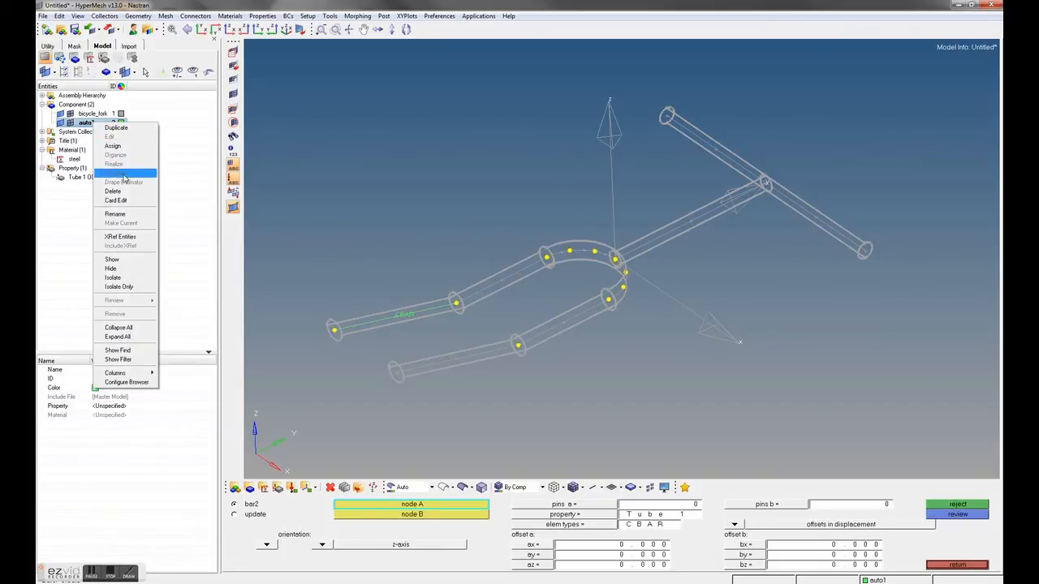
click(120, 213)
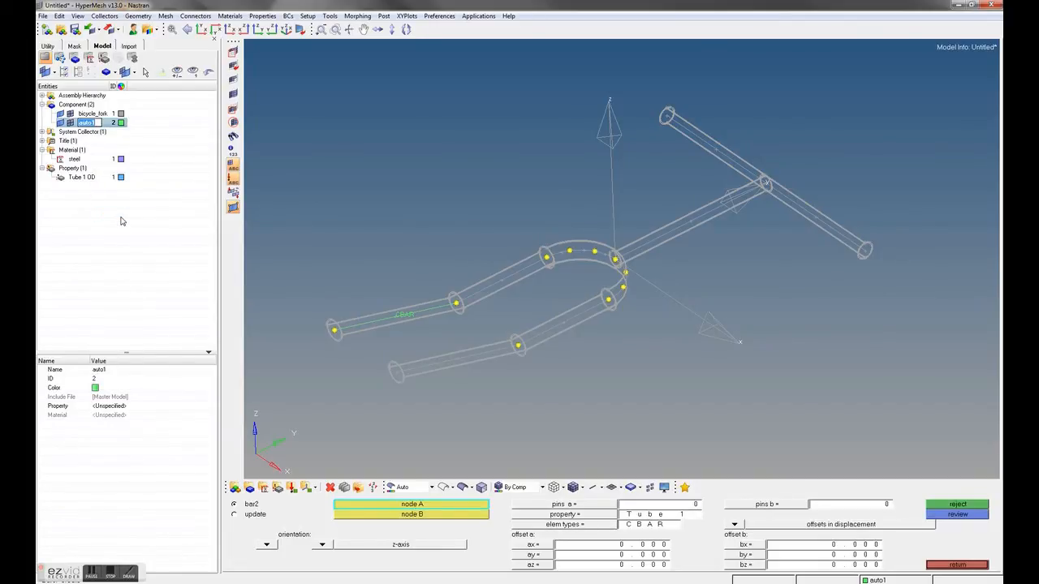
text(Fork Mesh)
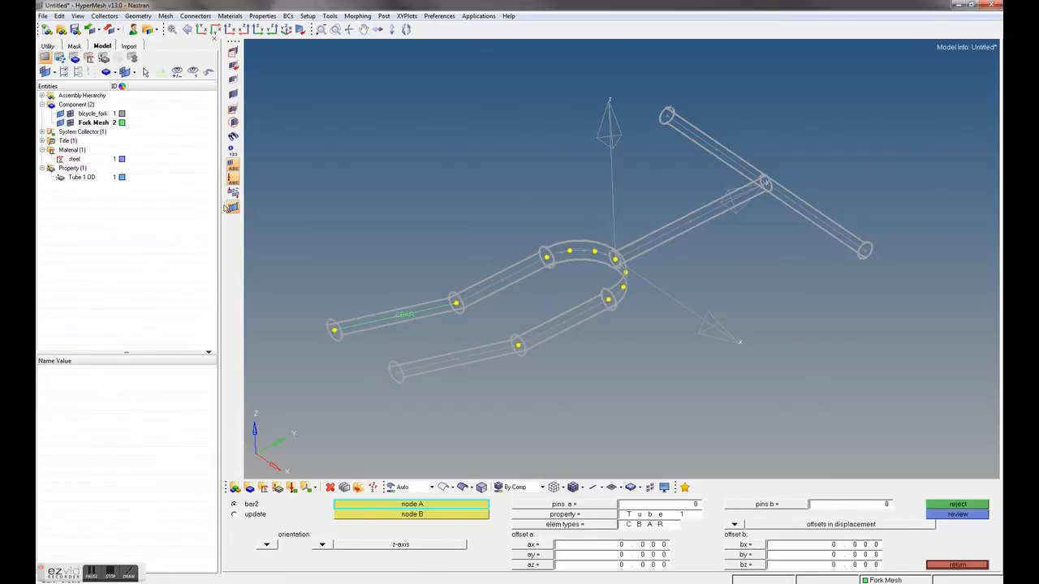
- Create CBAR elements between consecutive nodes along the far leg's inner segment, around the curved crown, and along the near leg's inner segment
click(456, 306)
click(547, 256)
click(570, 251)
click(570, 250)
click(595, 251)
click(595, 251)
click(616, 258)
click(615, 259)
click(625, 272)
click(625, 273)
click(623, 288)
click(623, 288)
click(608, 300)
click(608, 299)
click(518, 346)
click(965, 565)
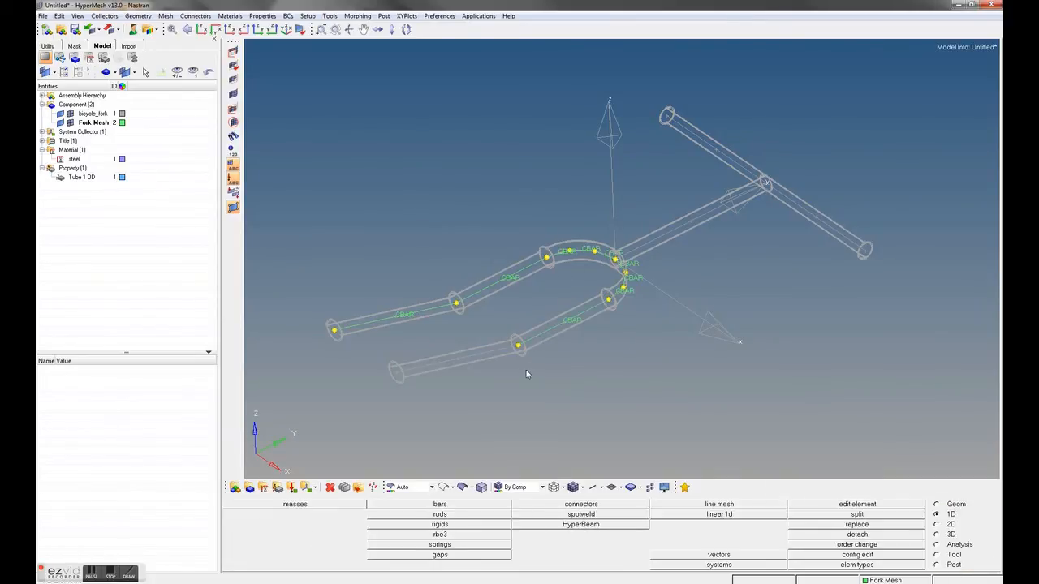
- Edit the card of the far leg's outer CBAR element and turn off its OFFT option
click(345, 490)
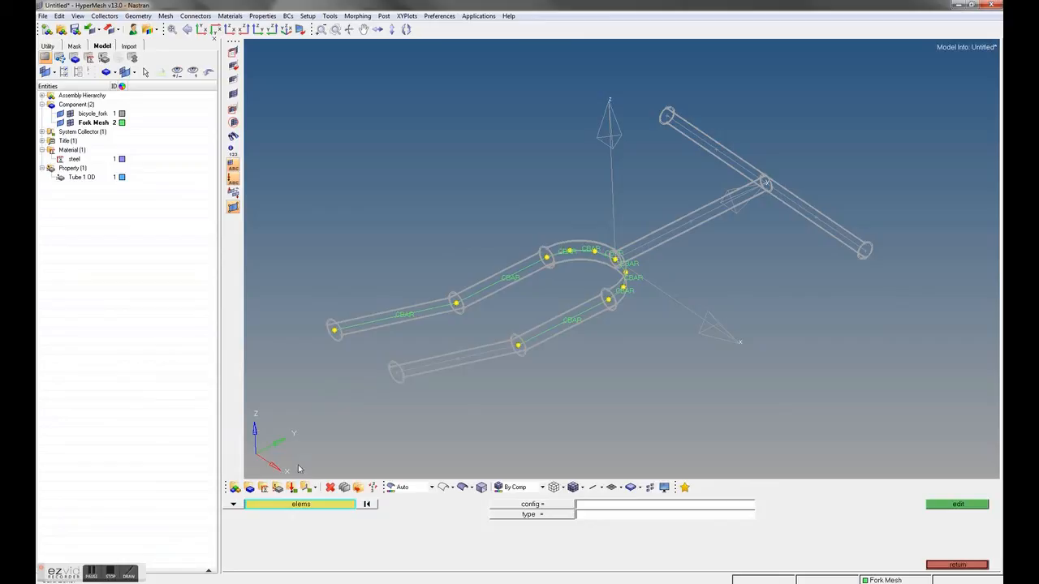
click(235, 505)
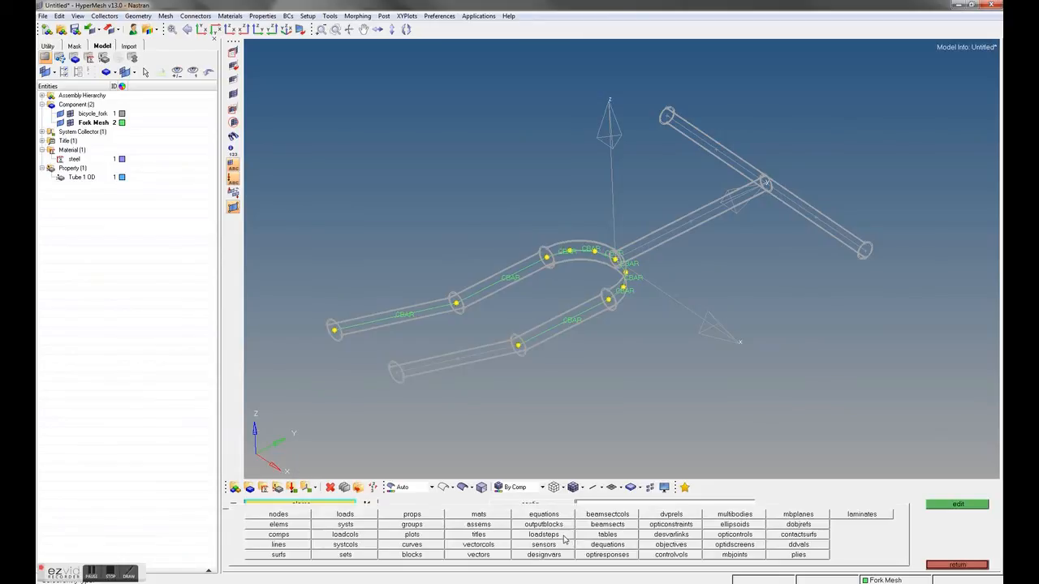
click(278, 524)
click(408, 319)
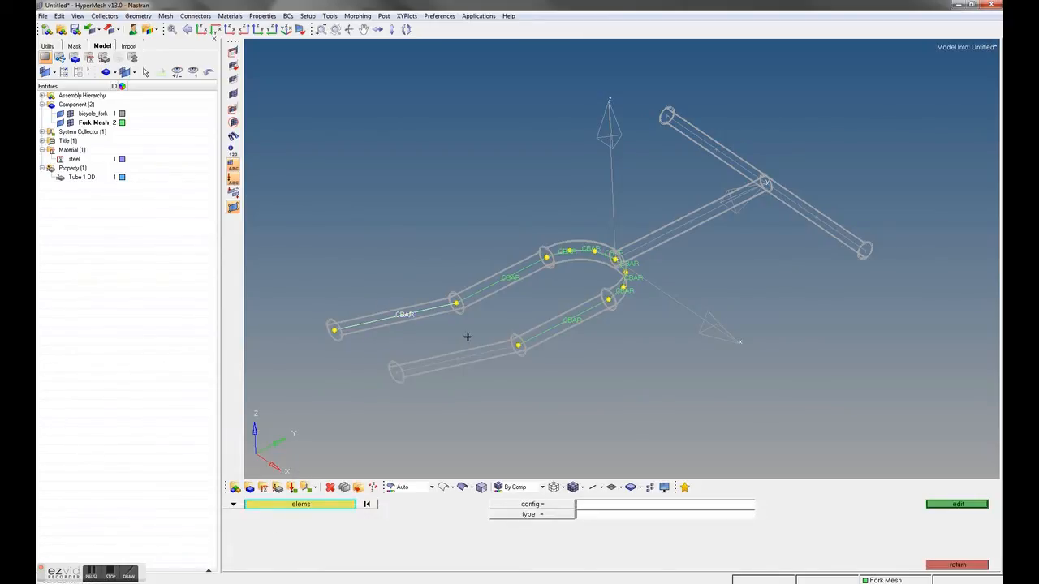
click(956, 504)
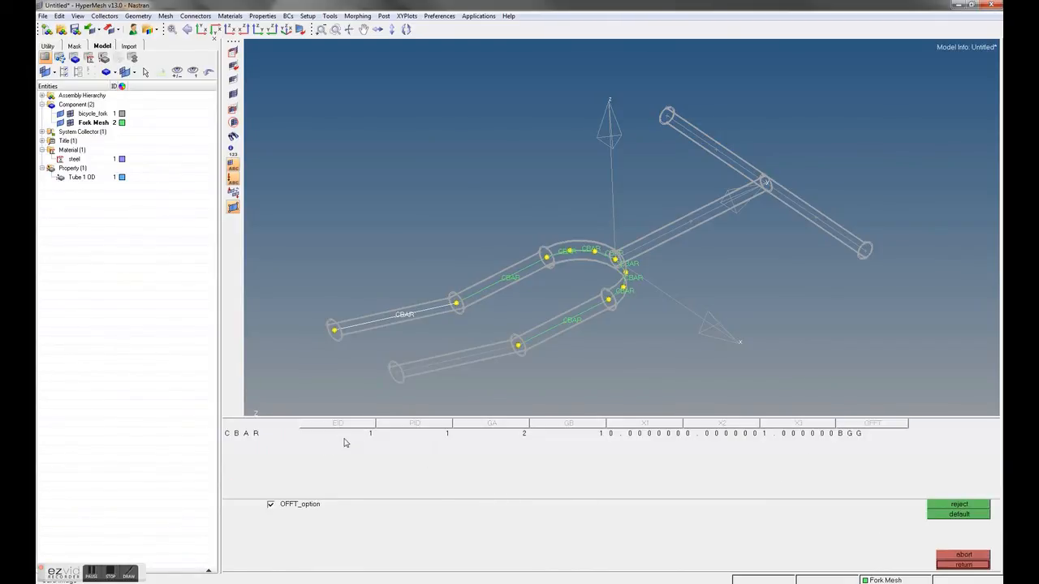
click(272, 505)
click(963, 565)
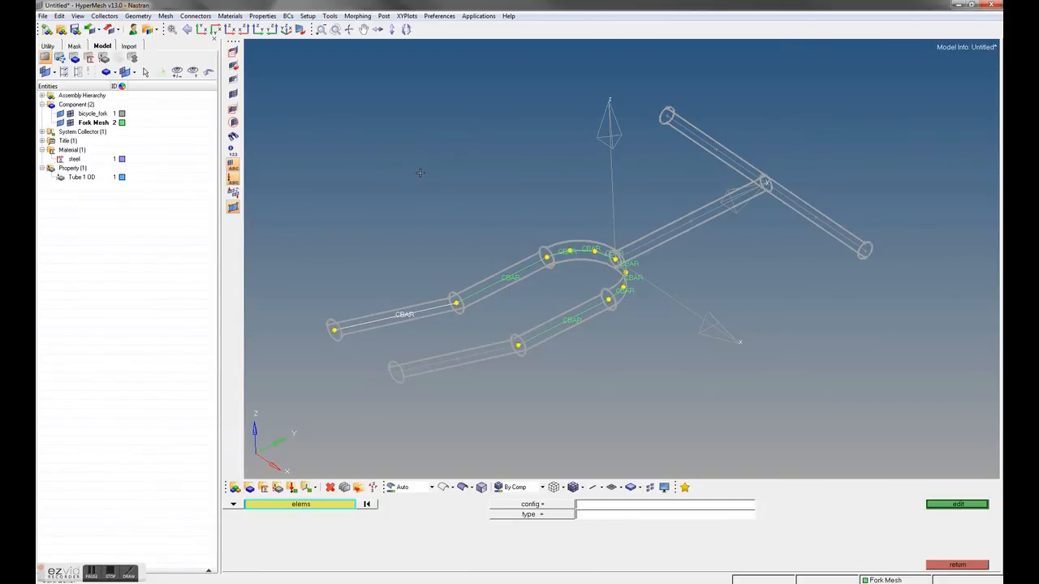
click(943, 564)
- Look at the analysis tools for constraints, forces and load steps without creating any
click(958, 545)
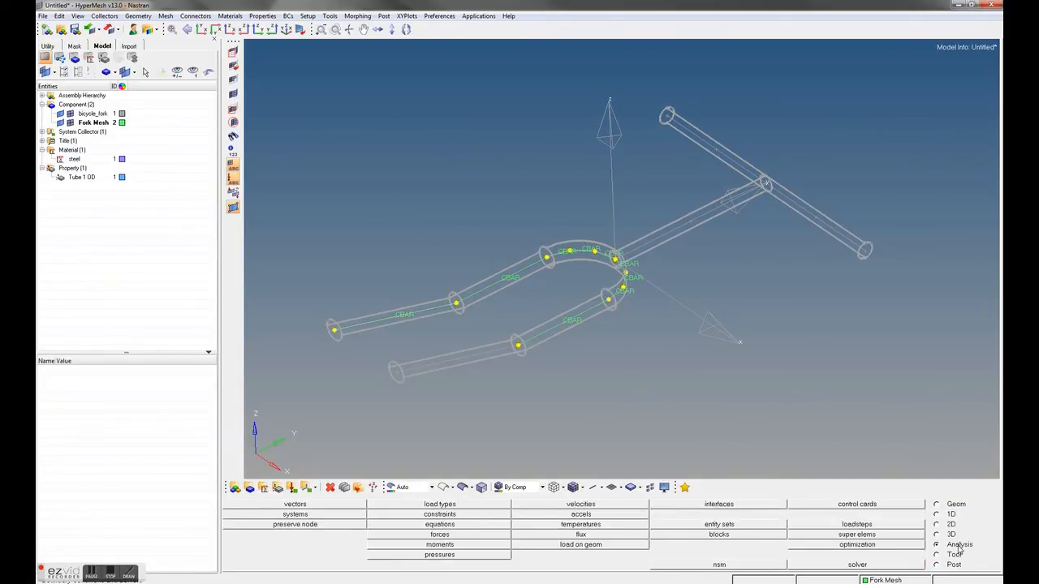
click(422, 516)
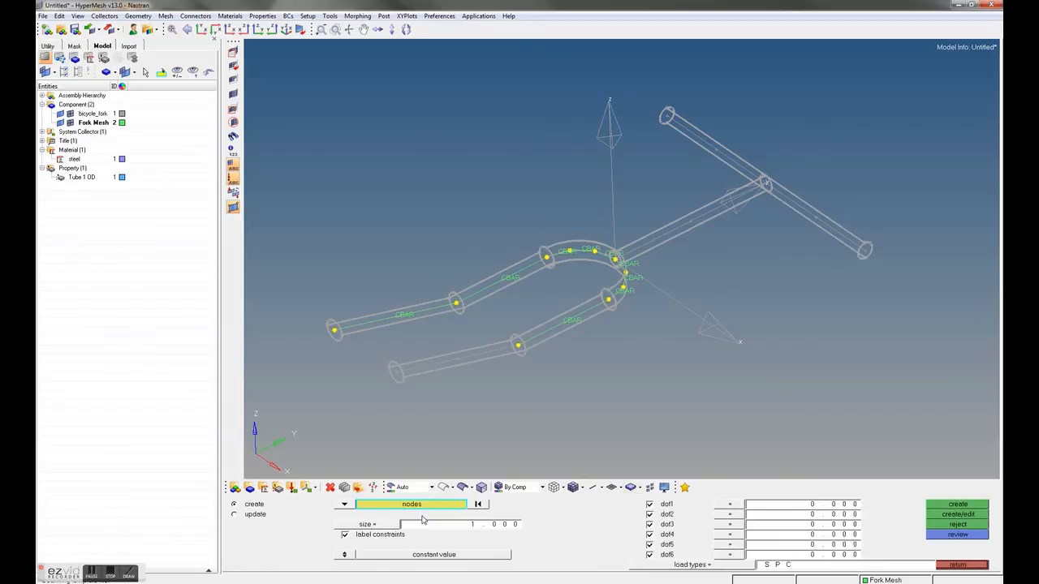
click(962, 565)
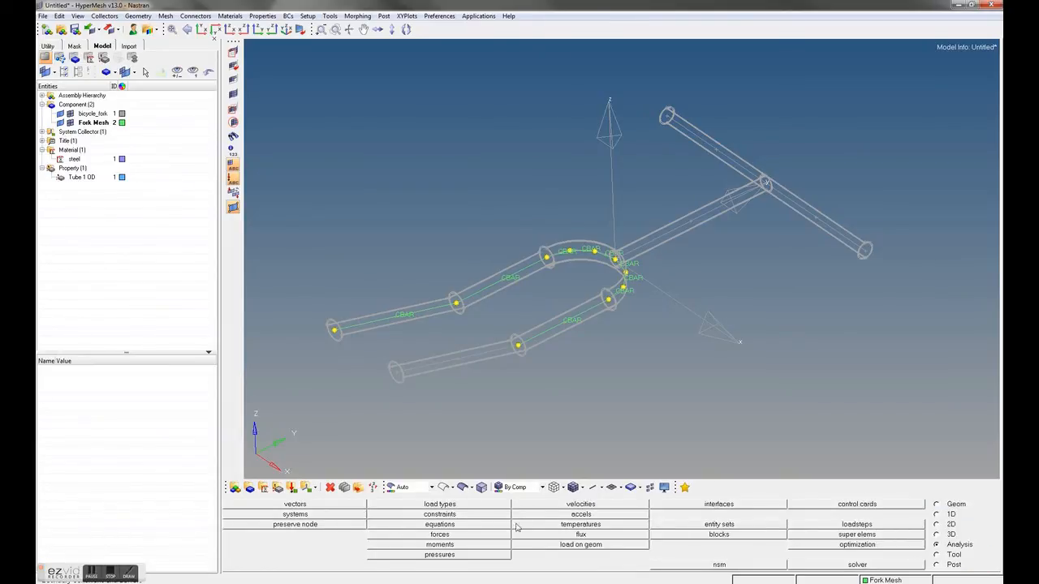
click(436, 537)
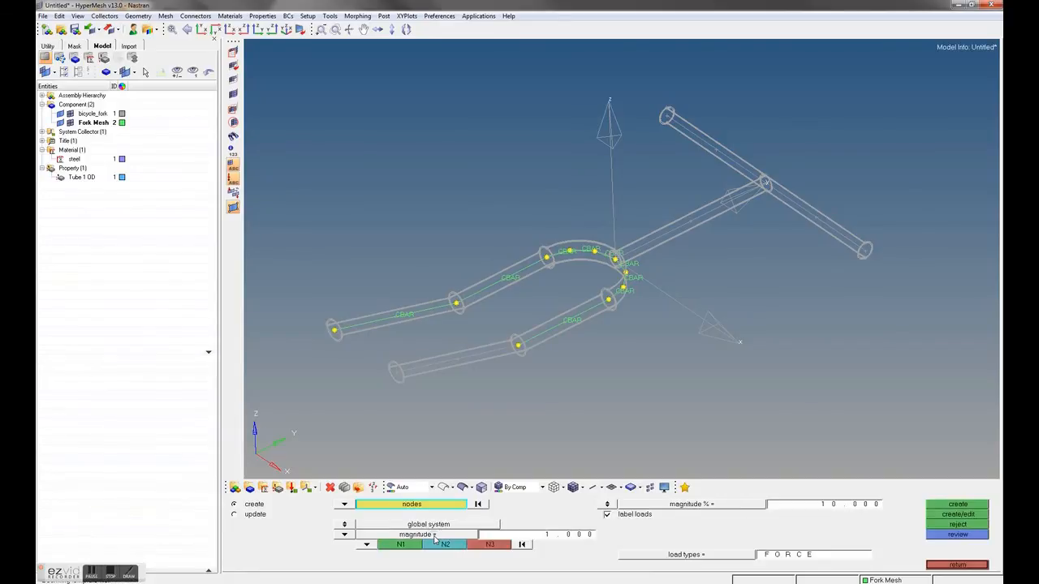
click(955, 565)
click(837, 528)
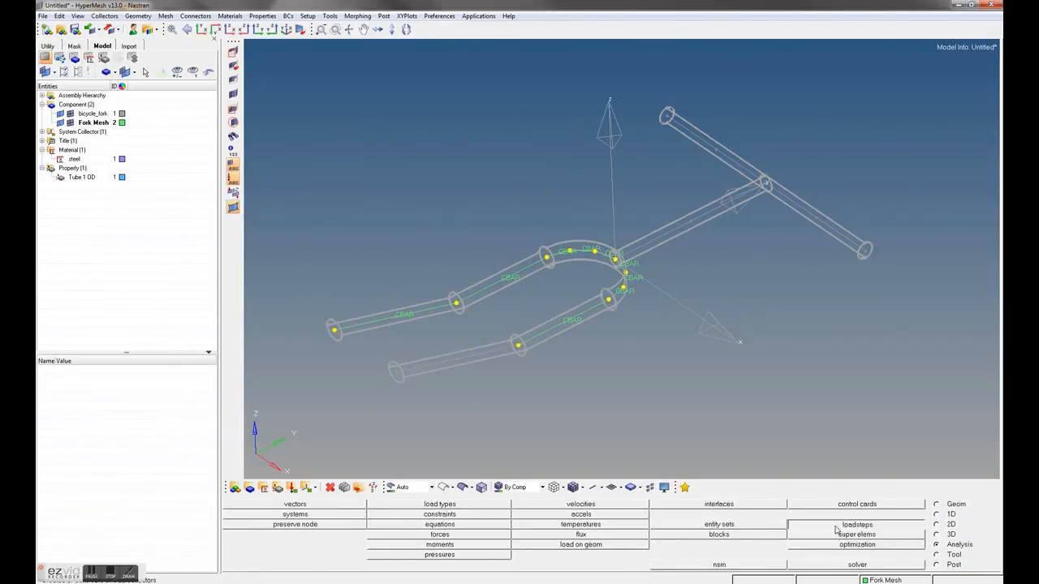
click(958, 565)
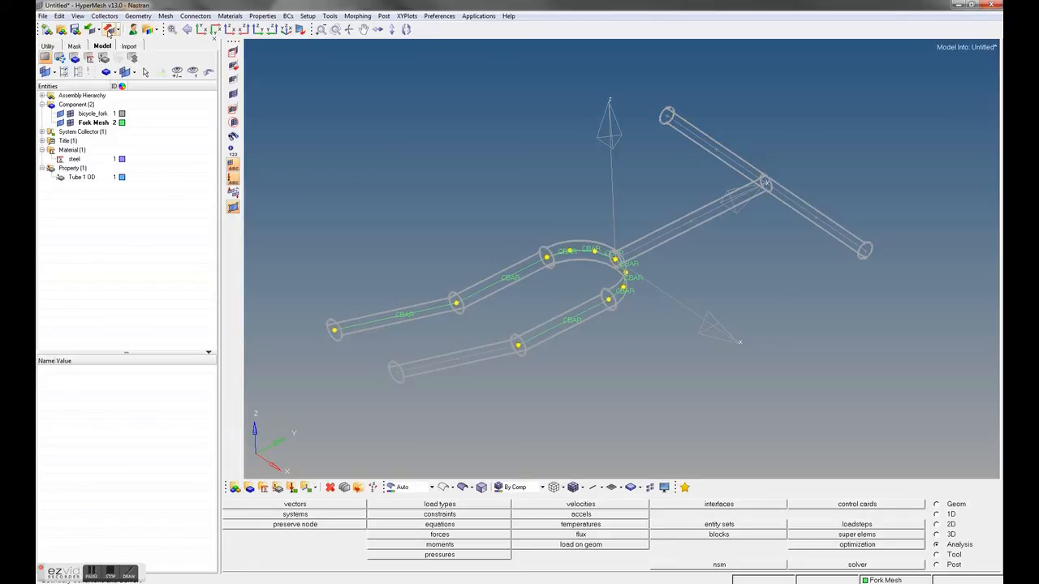
- Export the entire model as a Nastran solver deck in standard format, named fork.bdf, to the HW Solutions folder
click(119, 31)
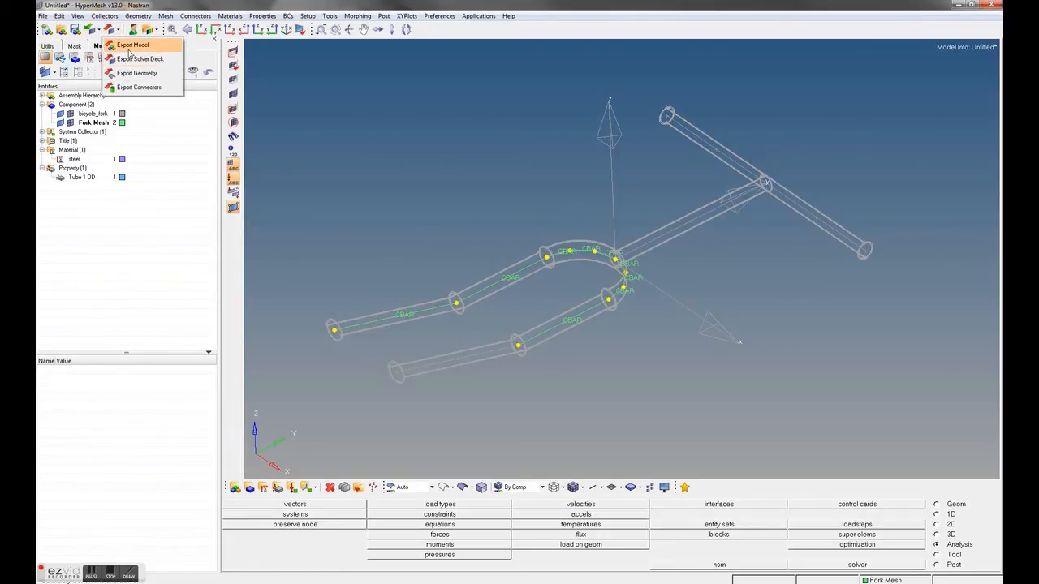
click(43, 16)
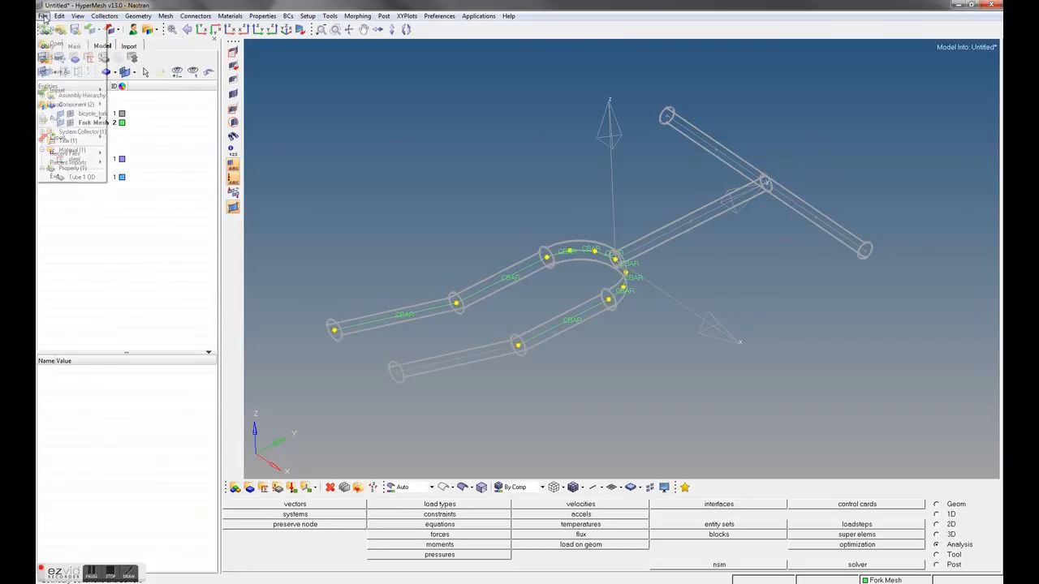
mouse_move(76, 136)
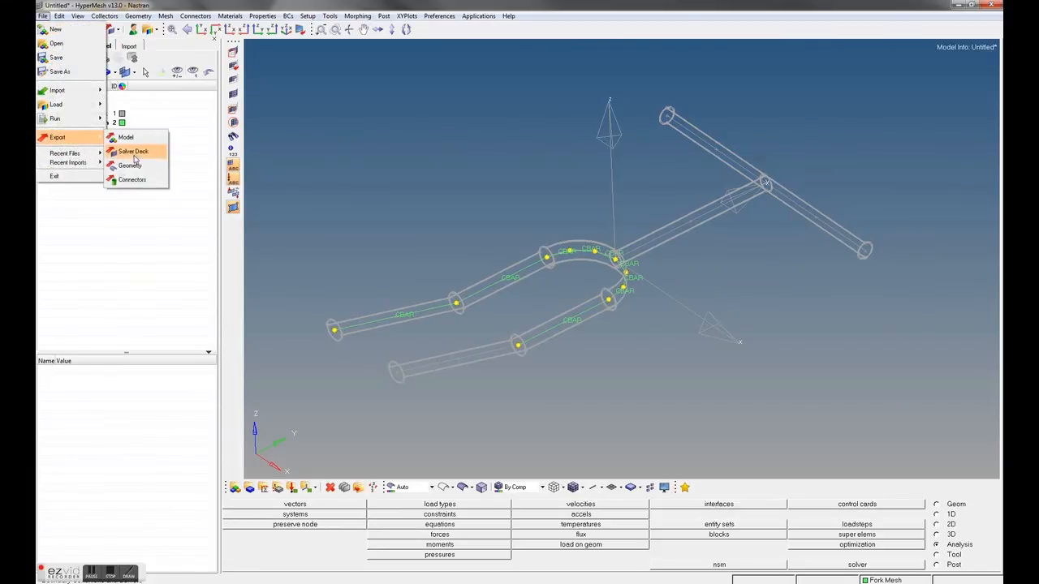
click(136, 149)
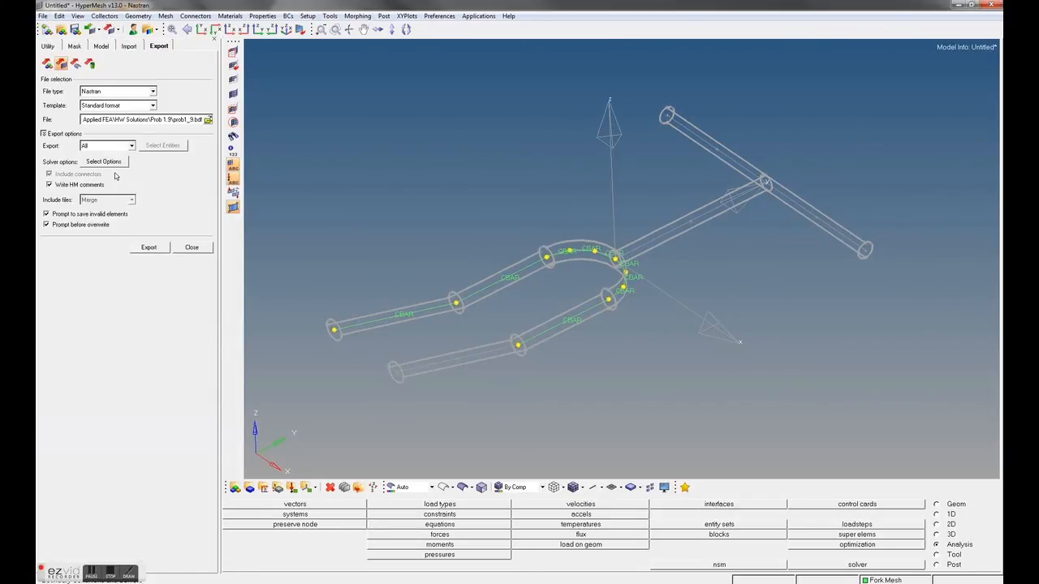
click(175, 122)
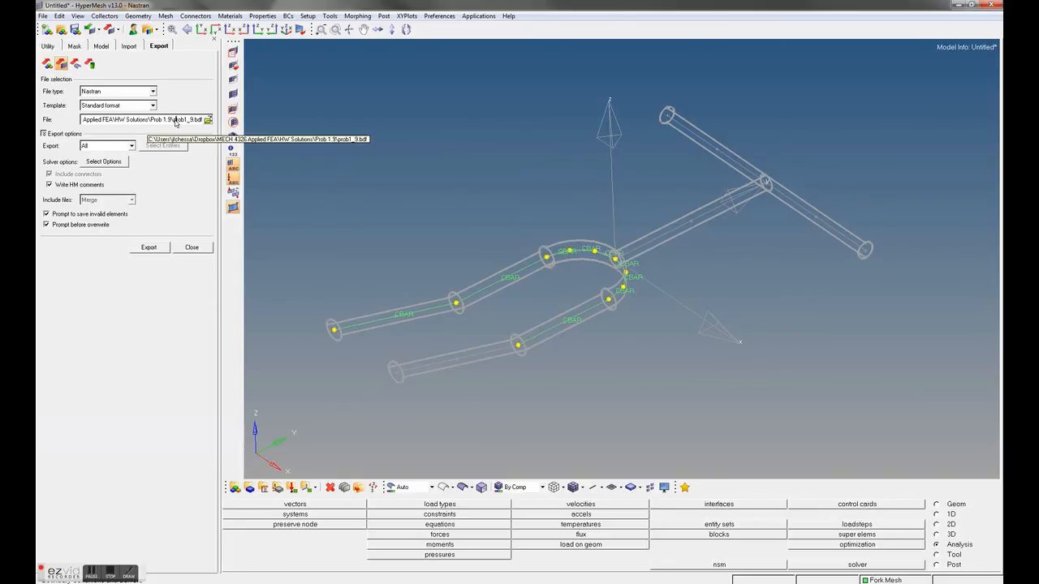
click(208, 121)
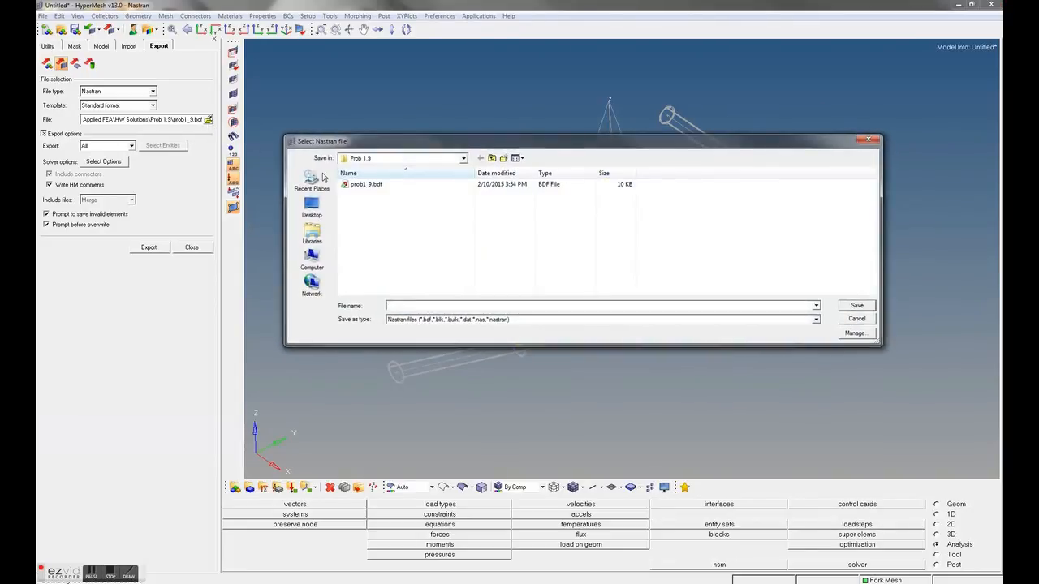
click(492, 157)
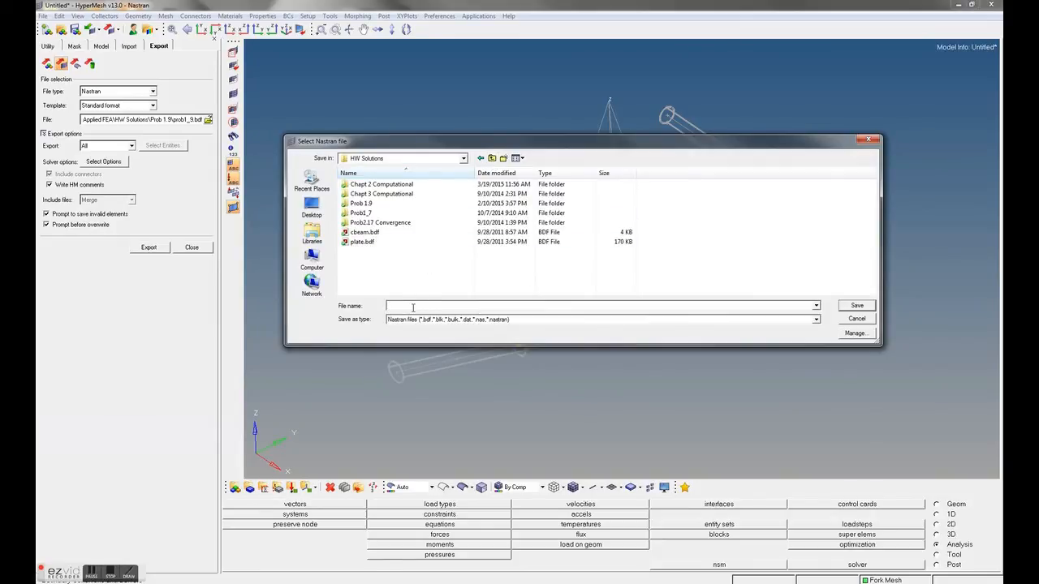
key(Return)
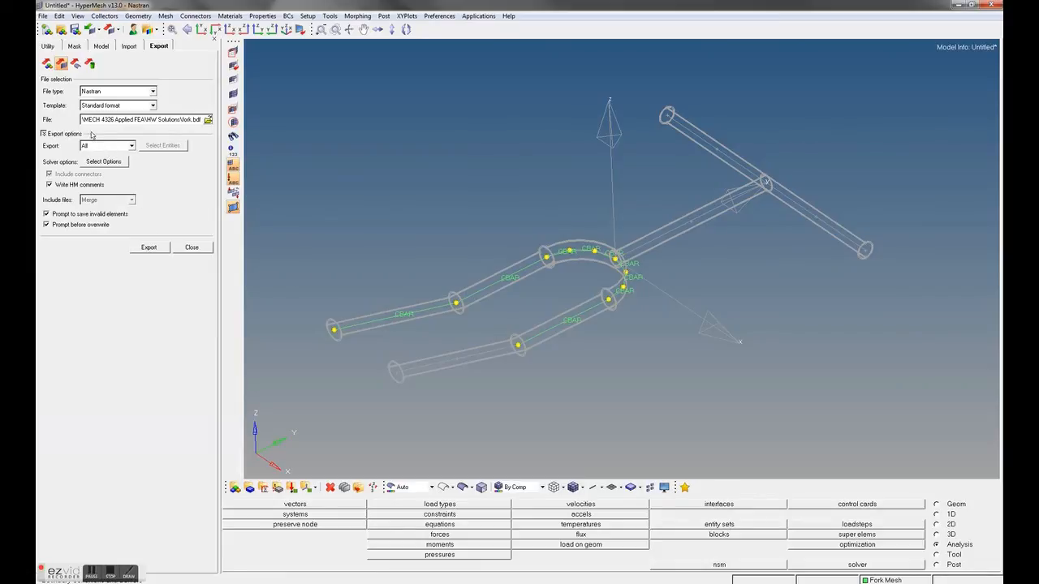
click(113, 92)
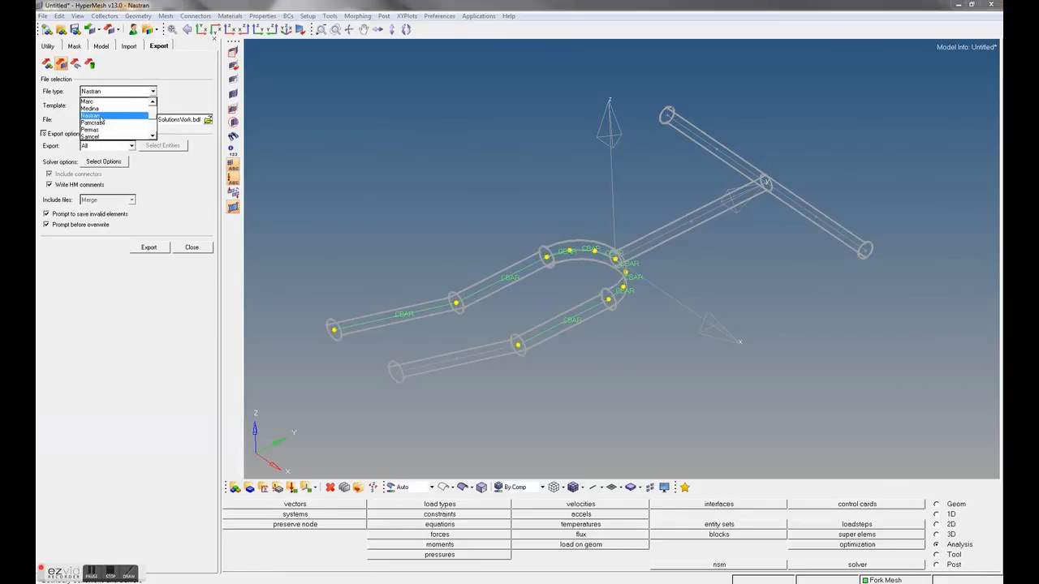
click(101, 116)
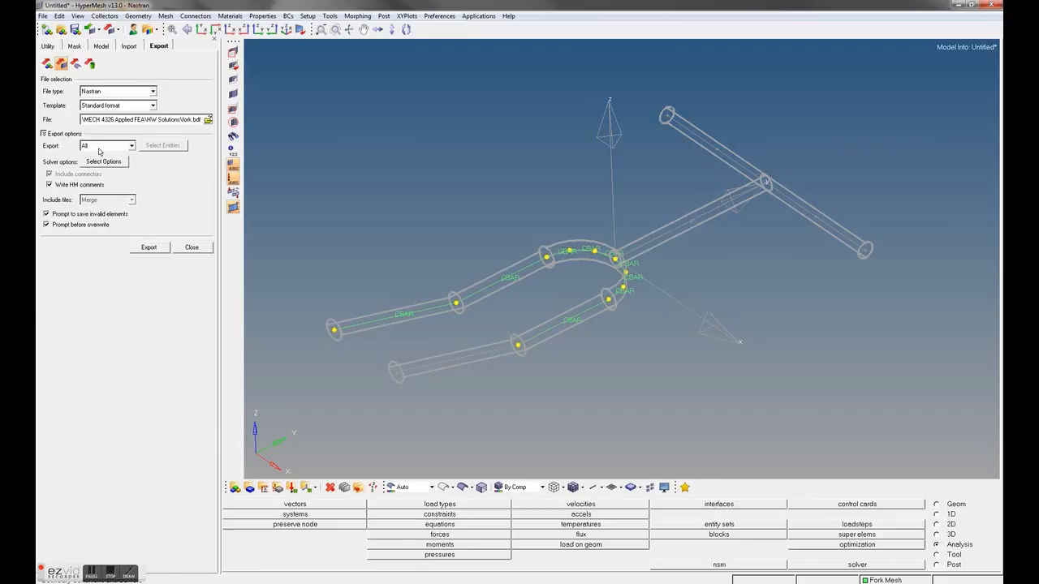
click(149, 249)
- Switch to Windows Explorer and open the HW Solutions folder within MECH 4326 Applied FEA in Dropbox
click(116, 582)
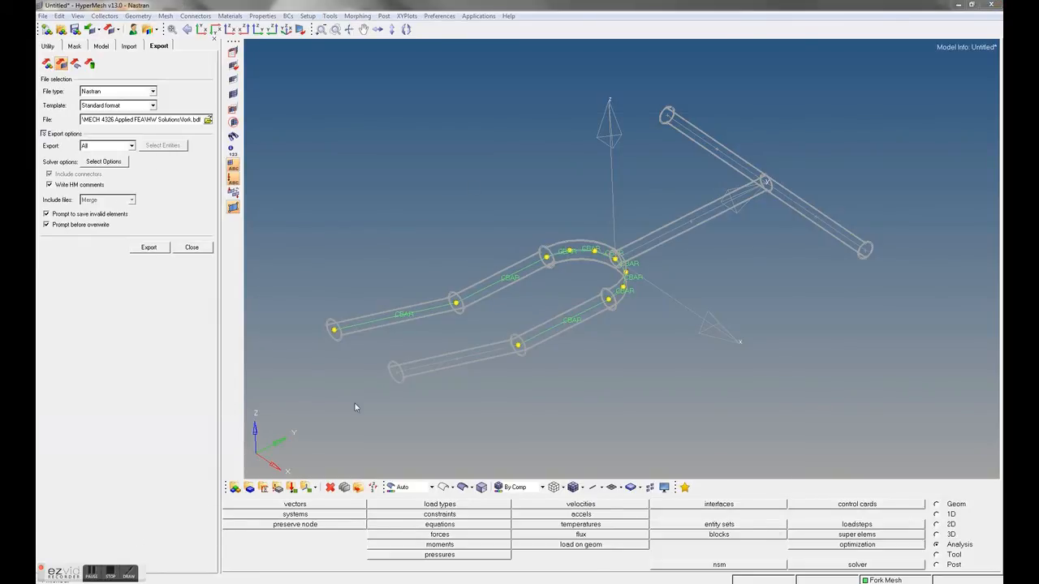
drag(417, 116, 455, 74)
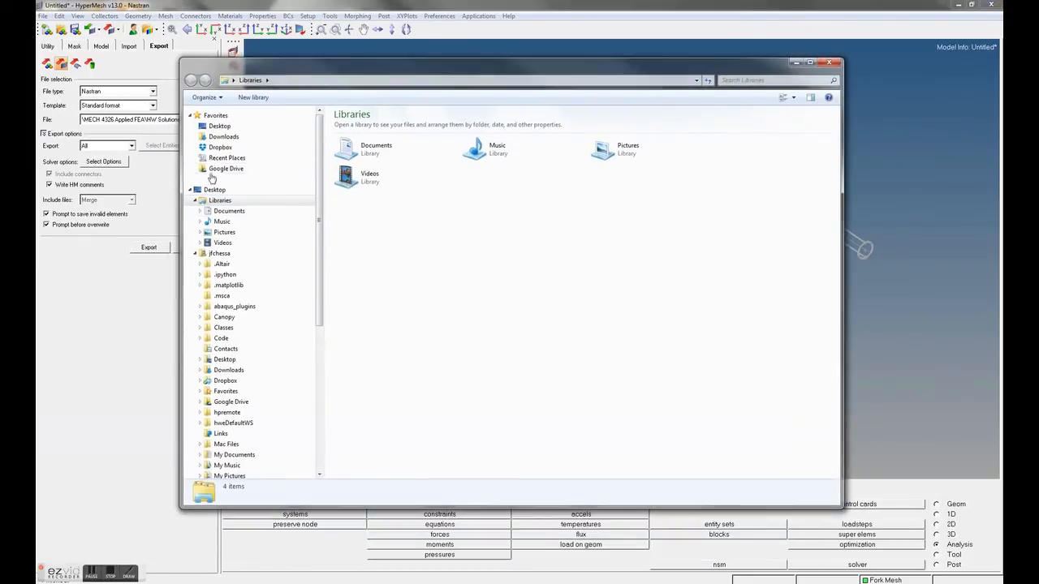
click(220, 147)
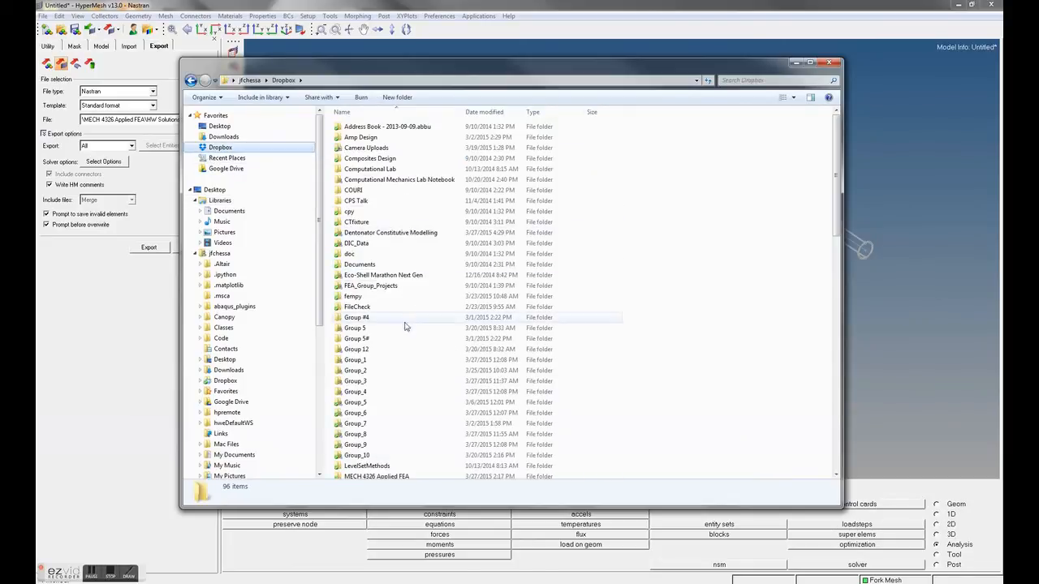
click(365, 341)
scroll(363, 343, down, 4)
click(369, 356)
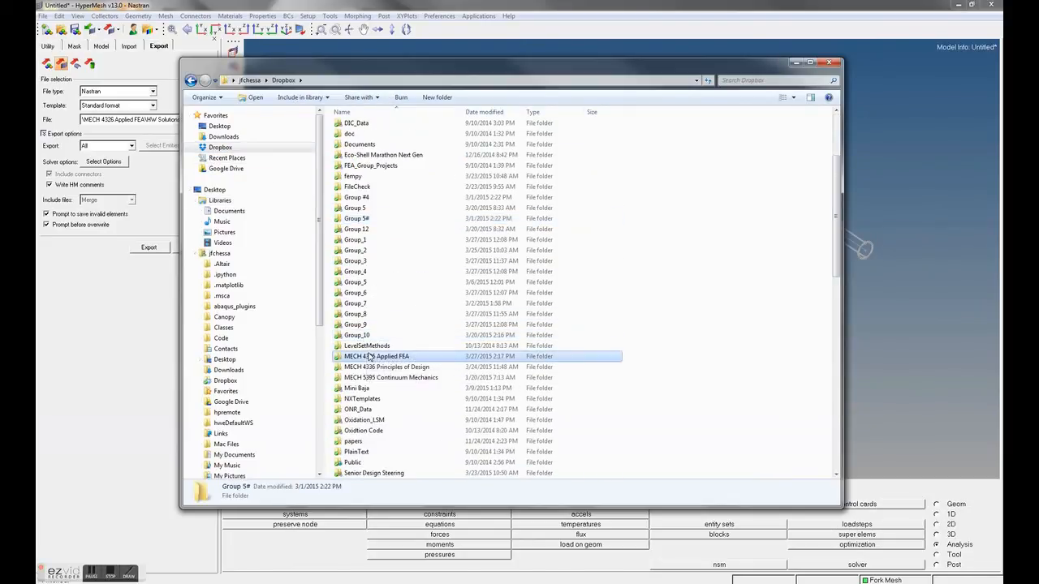
double_click(368, 358)
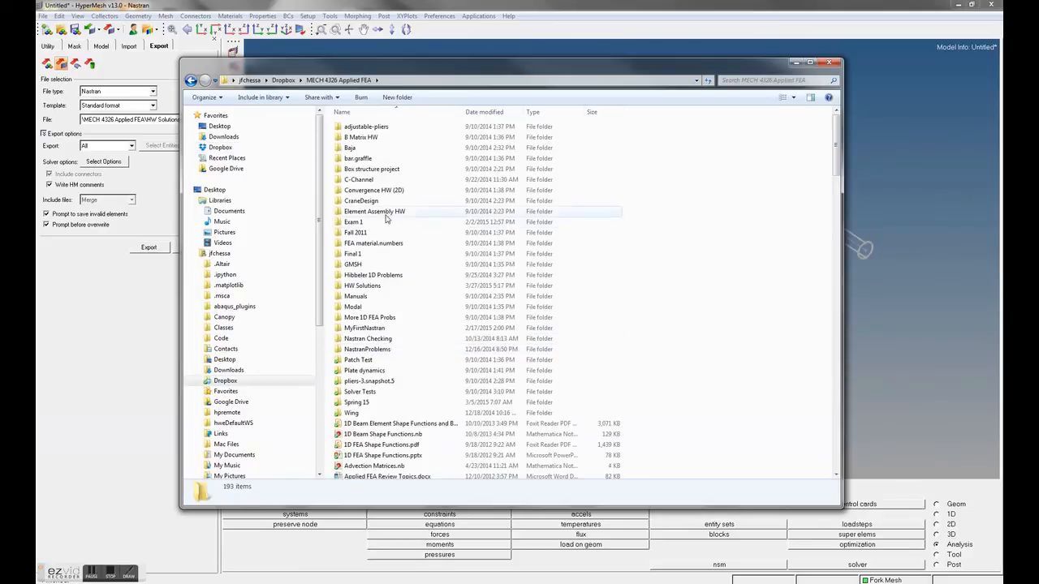
double_click(381, 290)
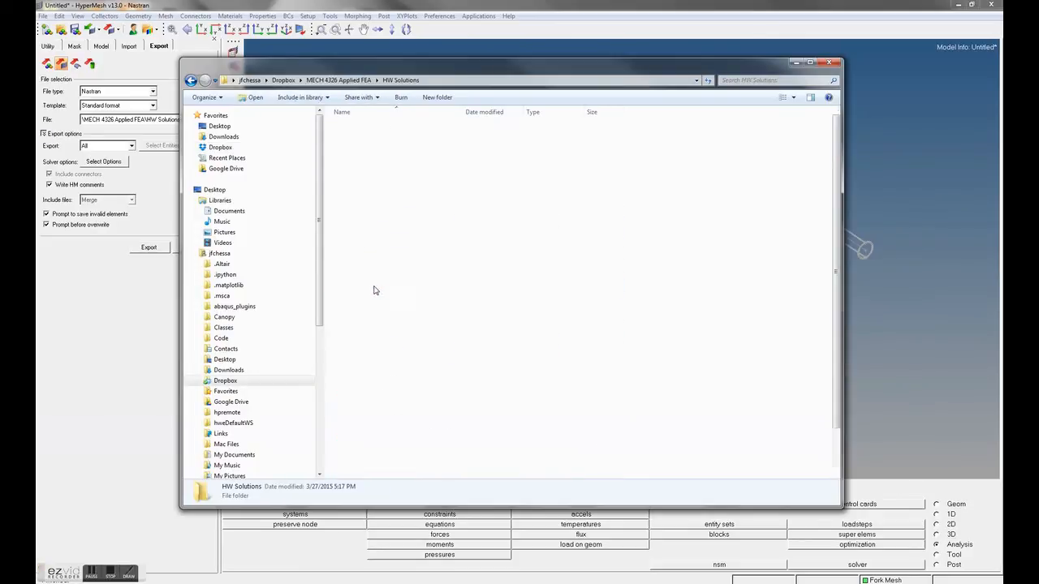
- Open fork.bdf in Notepad++ and review its executive control, grid and CBAR cards
scroll(419, 368, down, 2)
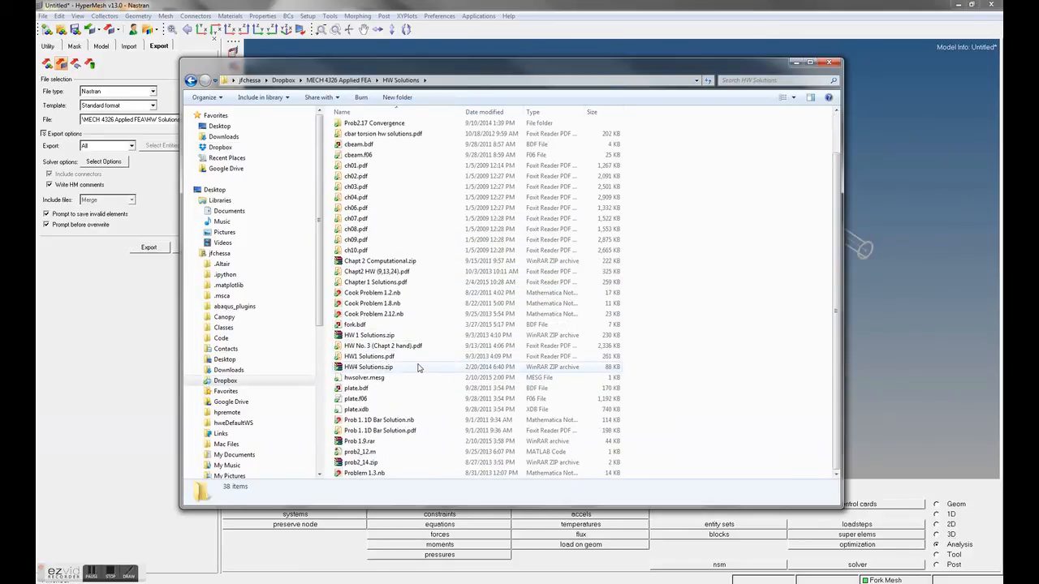
click(354, 324)
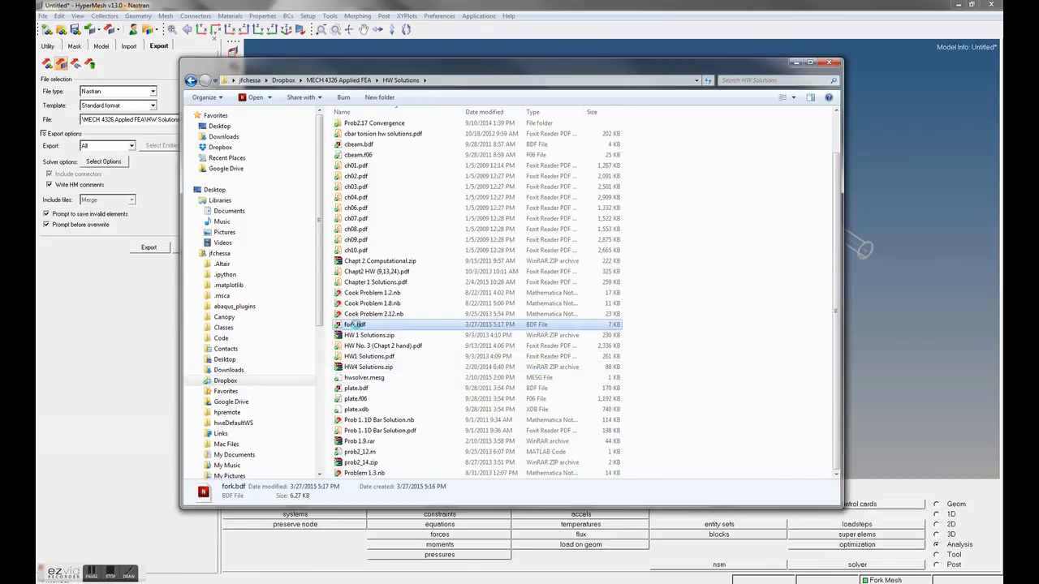
right_click(355, 324)
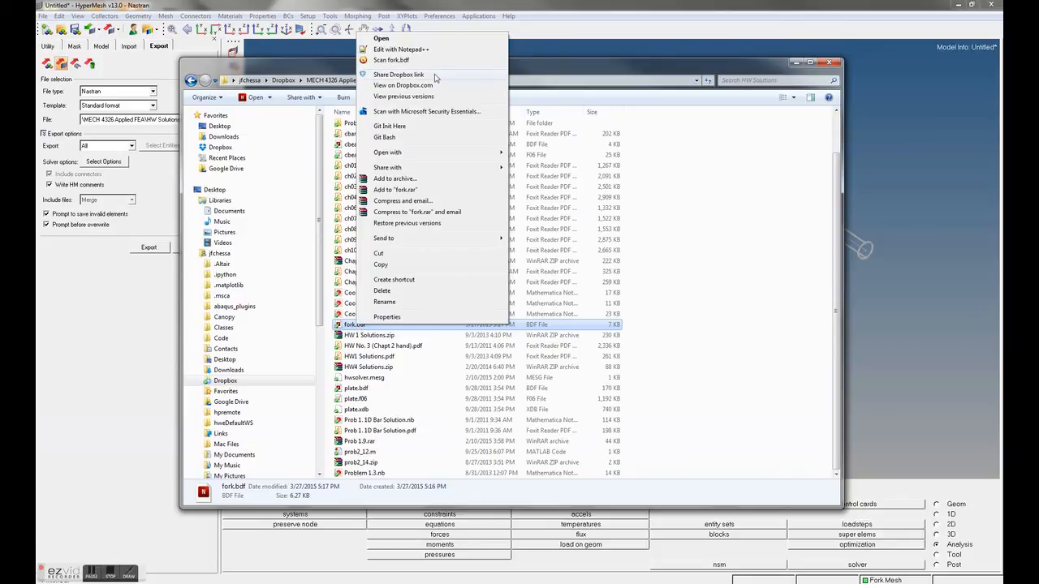
click(400, 50)
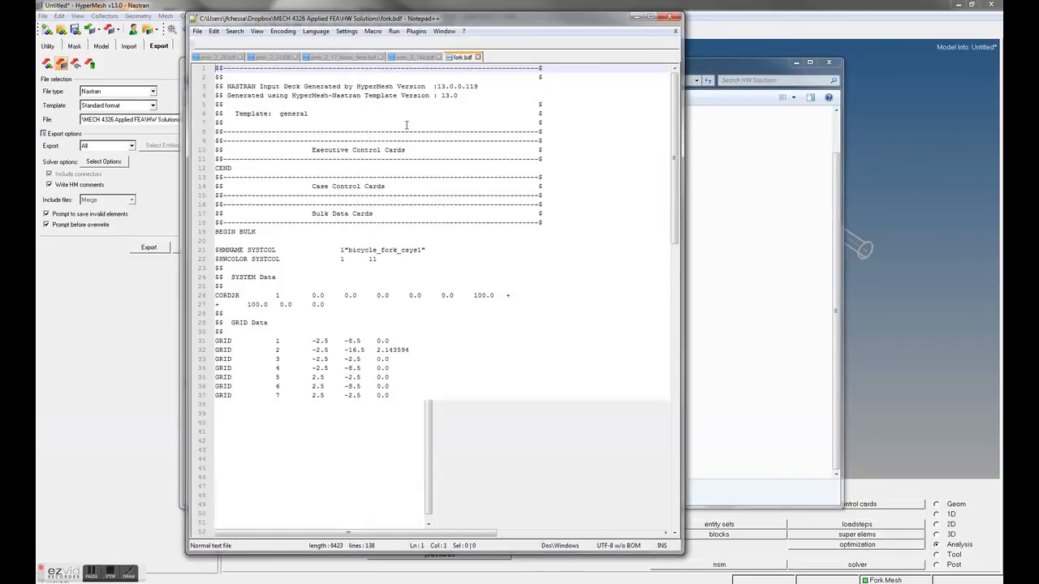
drag(673, 178, 648, 310)
scroll(633, 227, up, 4)
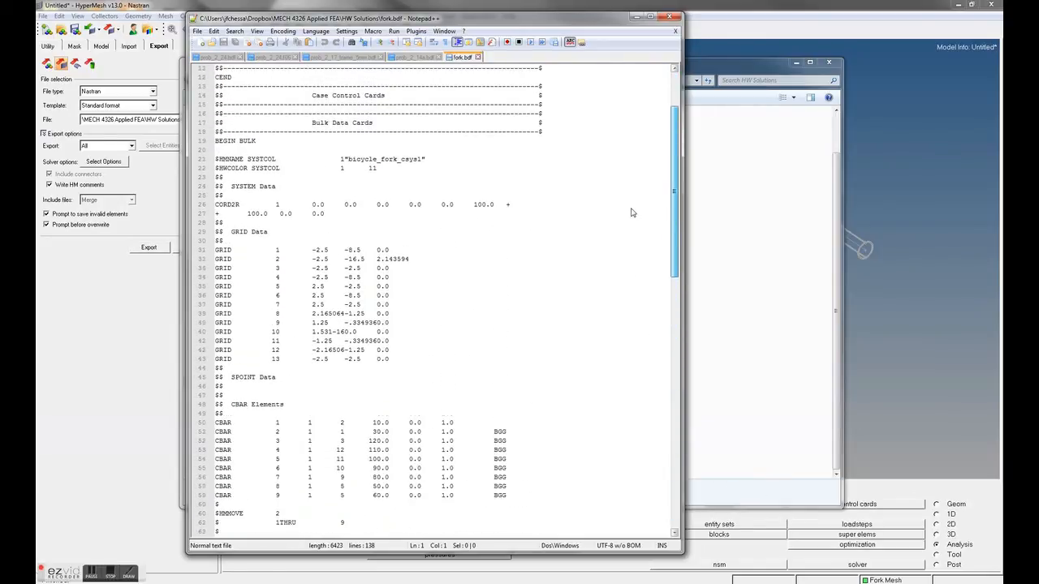
scroll(637, 195, up, 4)
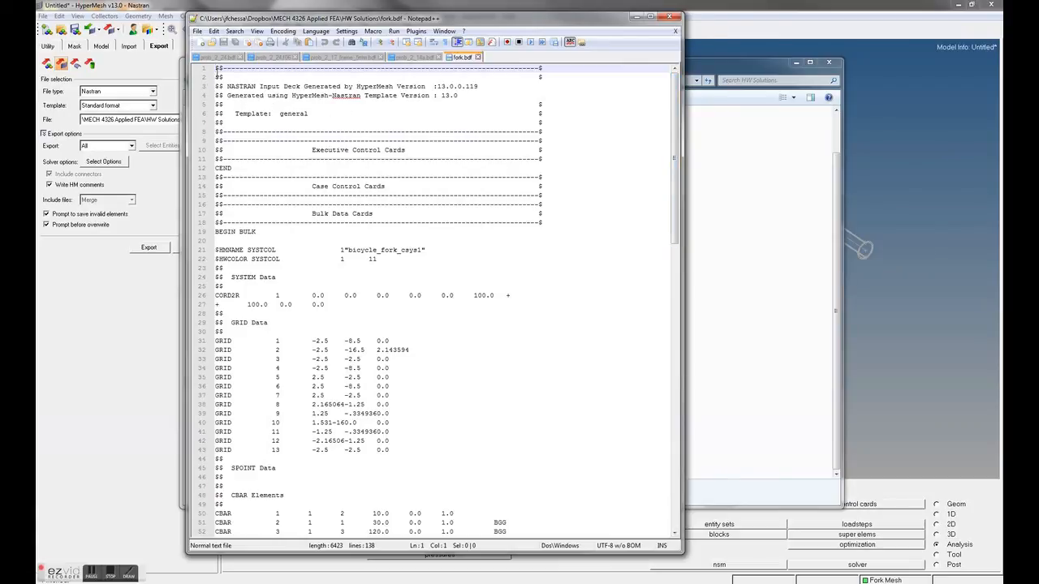
- Insert a new first line reading SOL 101 above the header comments of fork.bdf
key(Return)
key(Up)
text(SOL )
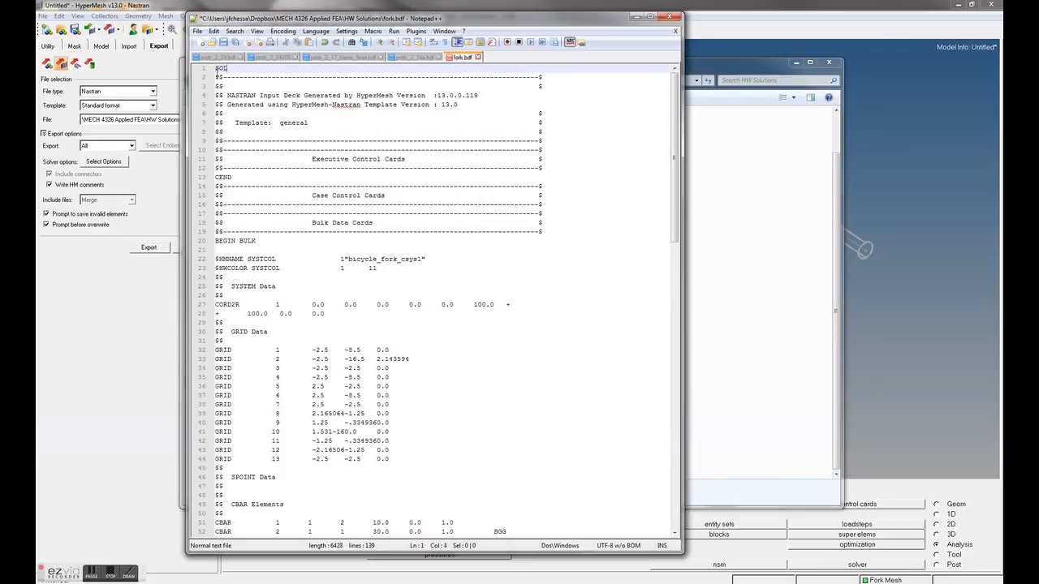
text(101)
- Add an SPC card under Loads and Boundary Conditions with set ID 1, grid 3, components 123456 and value 0.0
click(250, 248)
scroll(250, 247, down, 20)
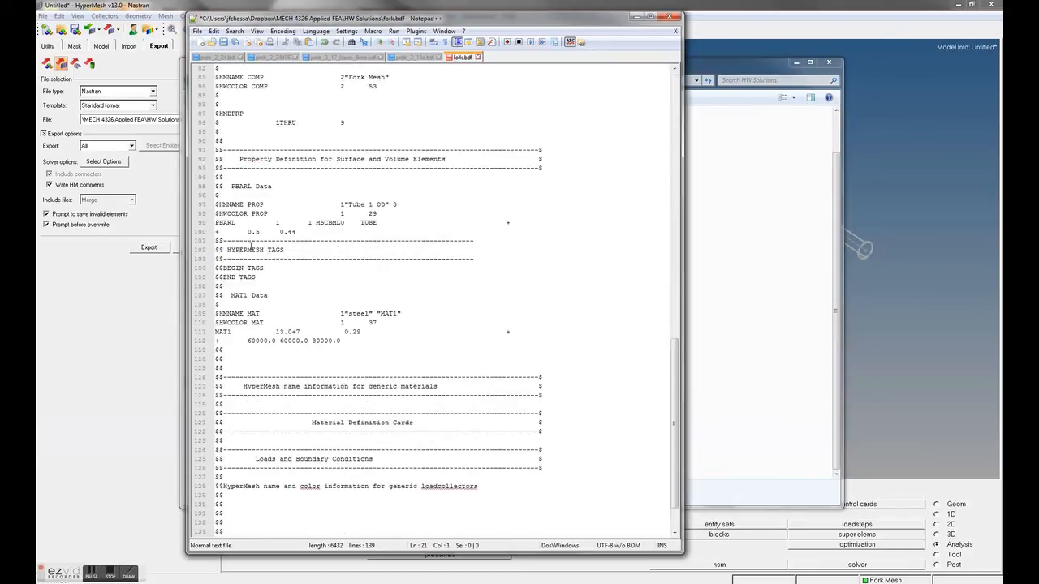
scroll(250, 249, down, 2)
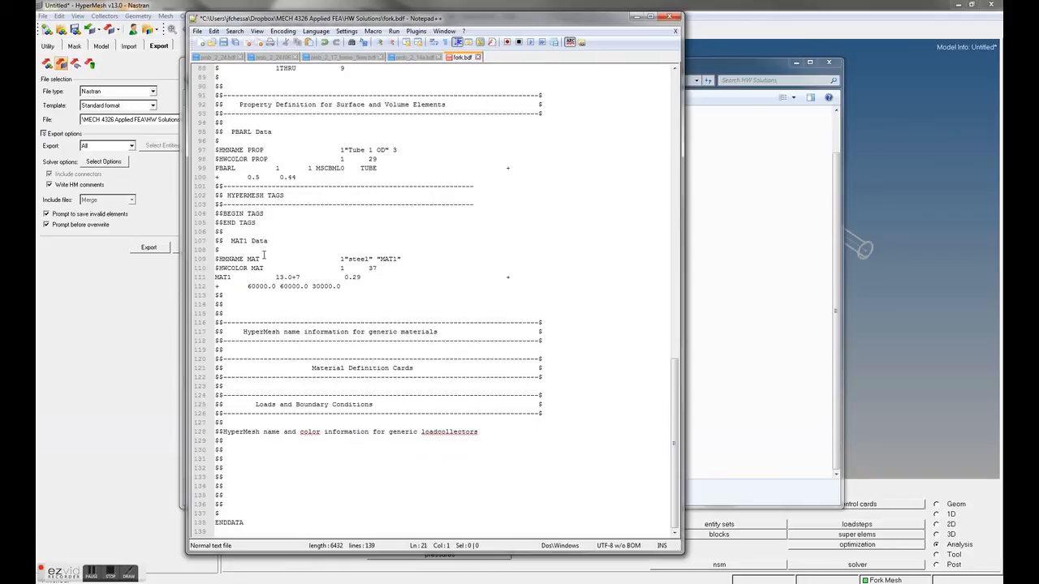
click(234, 425)
key(Return)
text($$c)
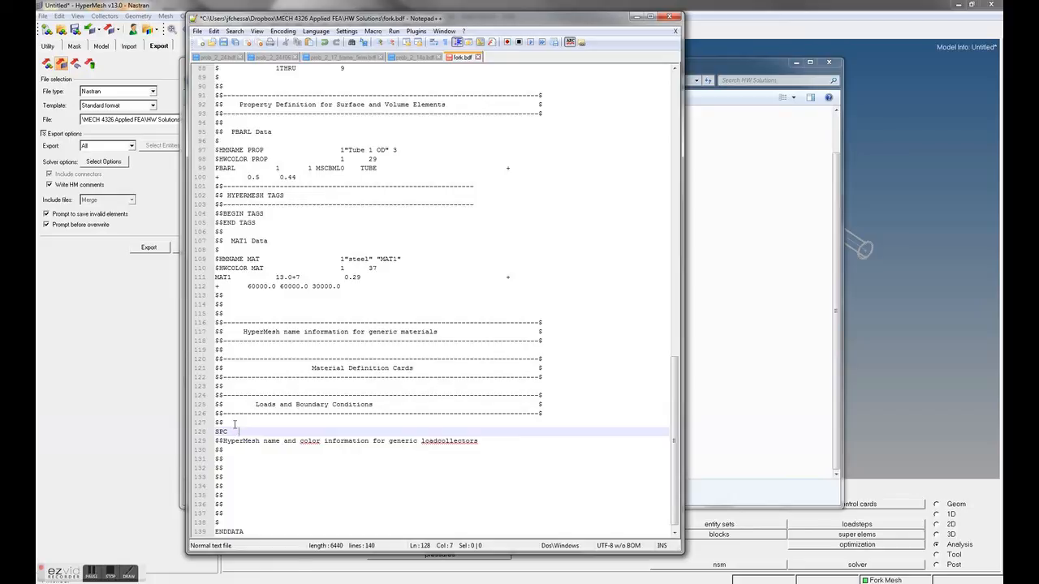
text(1     3   123456 0.0)
- Review the deck's grid and CBAR cards, then close Notepad++ and the HW Solutions folder window to return to HyperMesh
scroll(333, 162, up, 20)
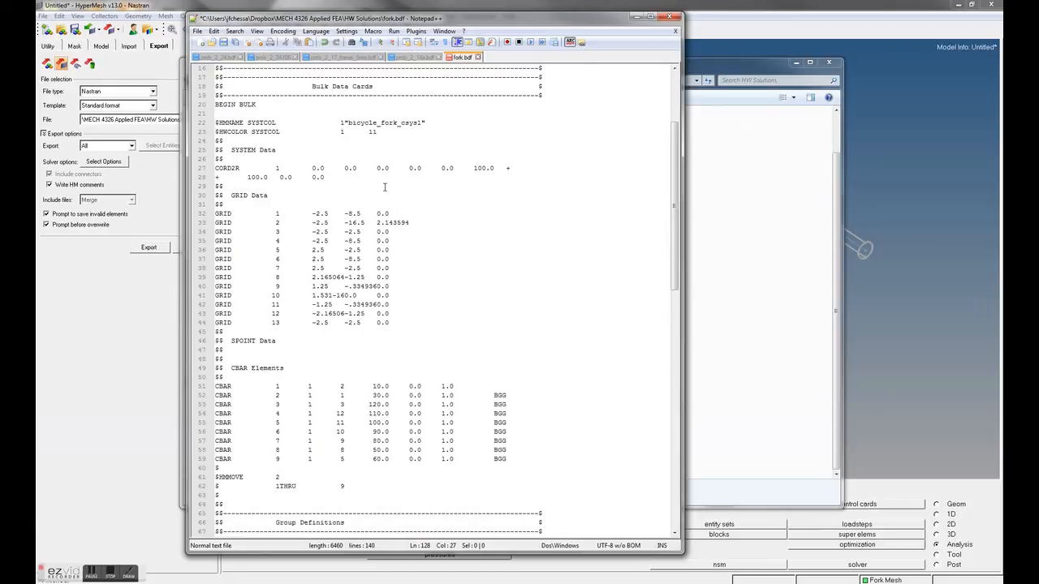
click(669, 16)
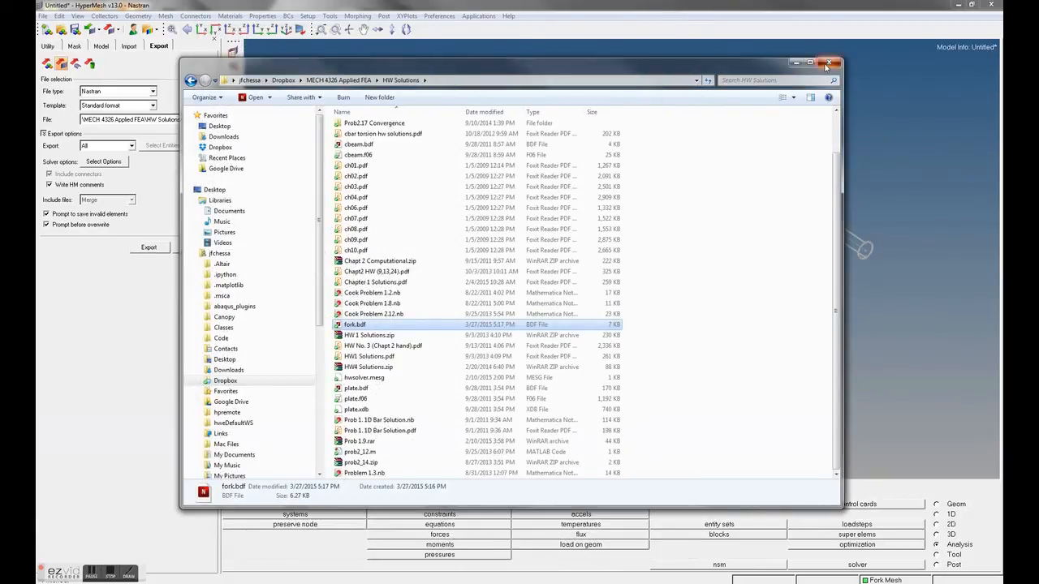
click(828, 62)
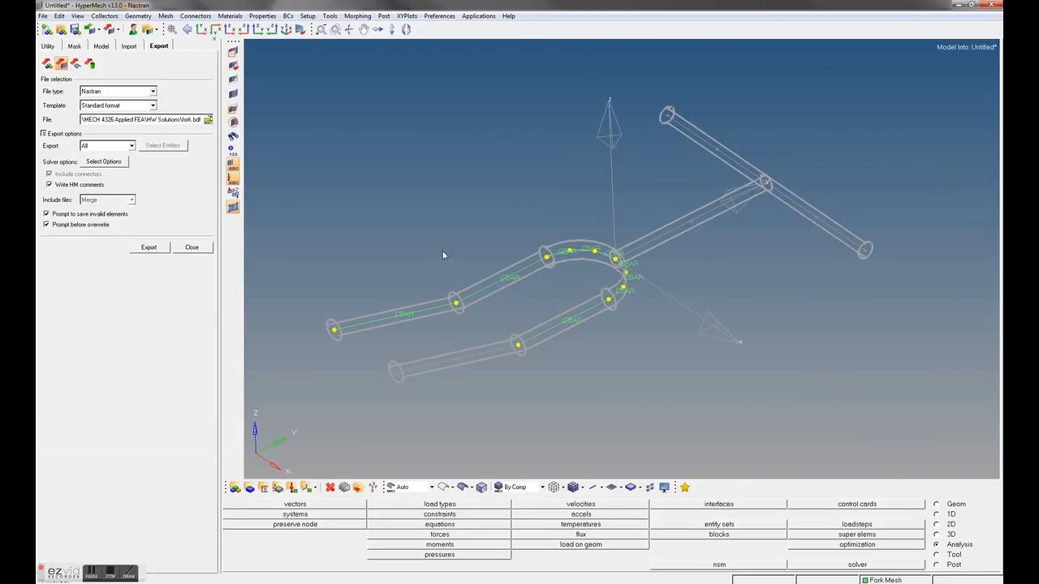